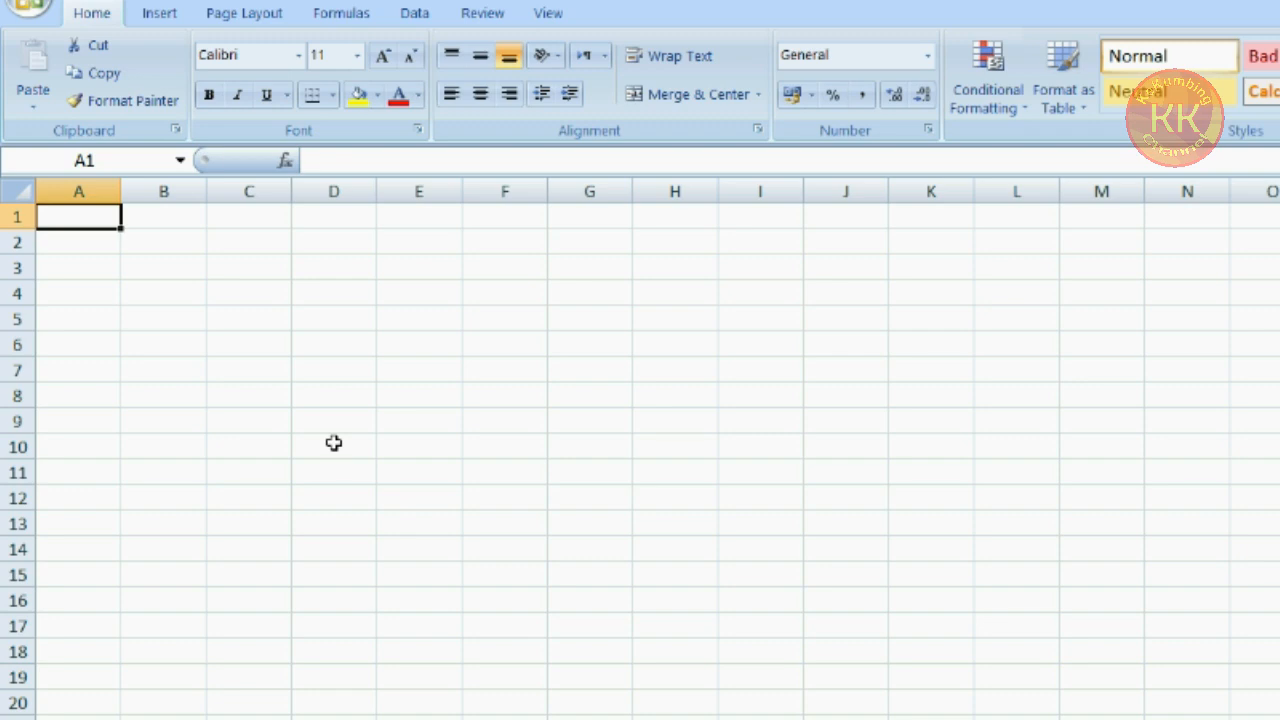
Enter the title lines PEMBUKUAN in A1 and CV. SEMOGA SUKSES in A2
{"action": "type", "text": "PEMBUKUAN"}
{"action": "key", "text": "Return"}
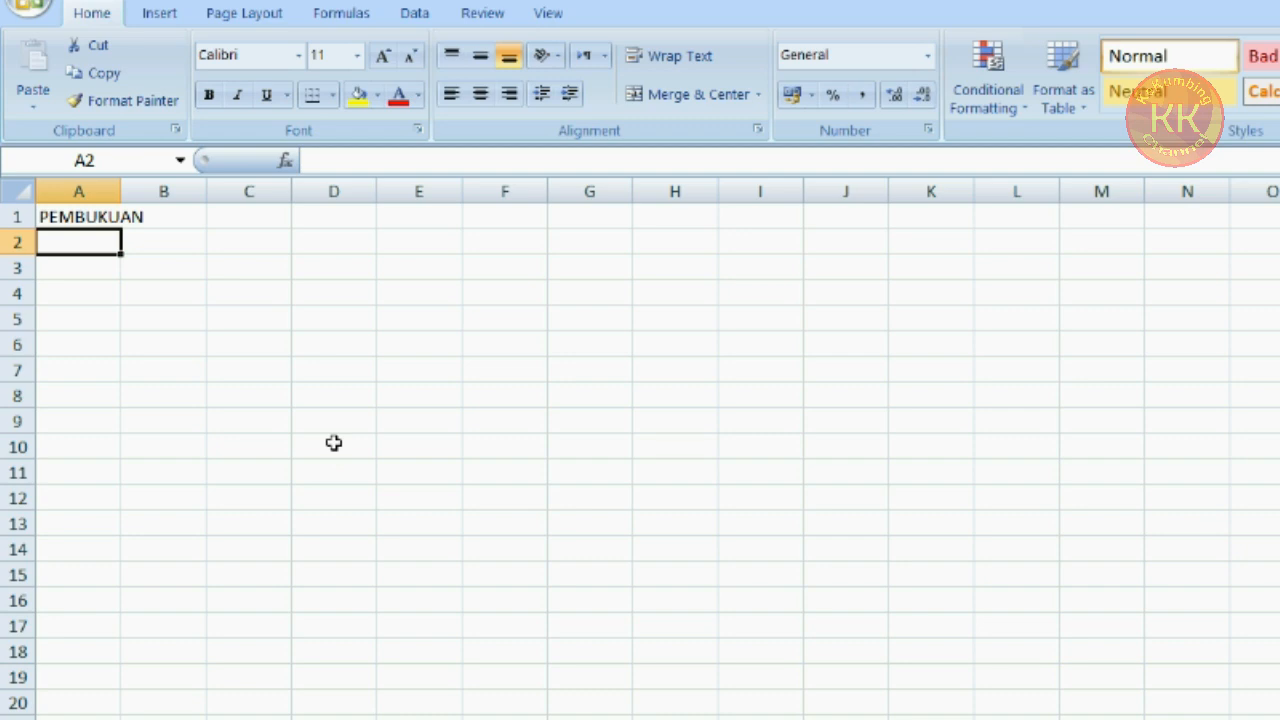
{"action": "type", "text": "CV. "}
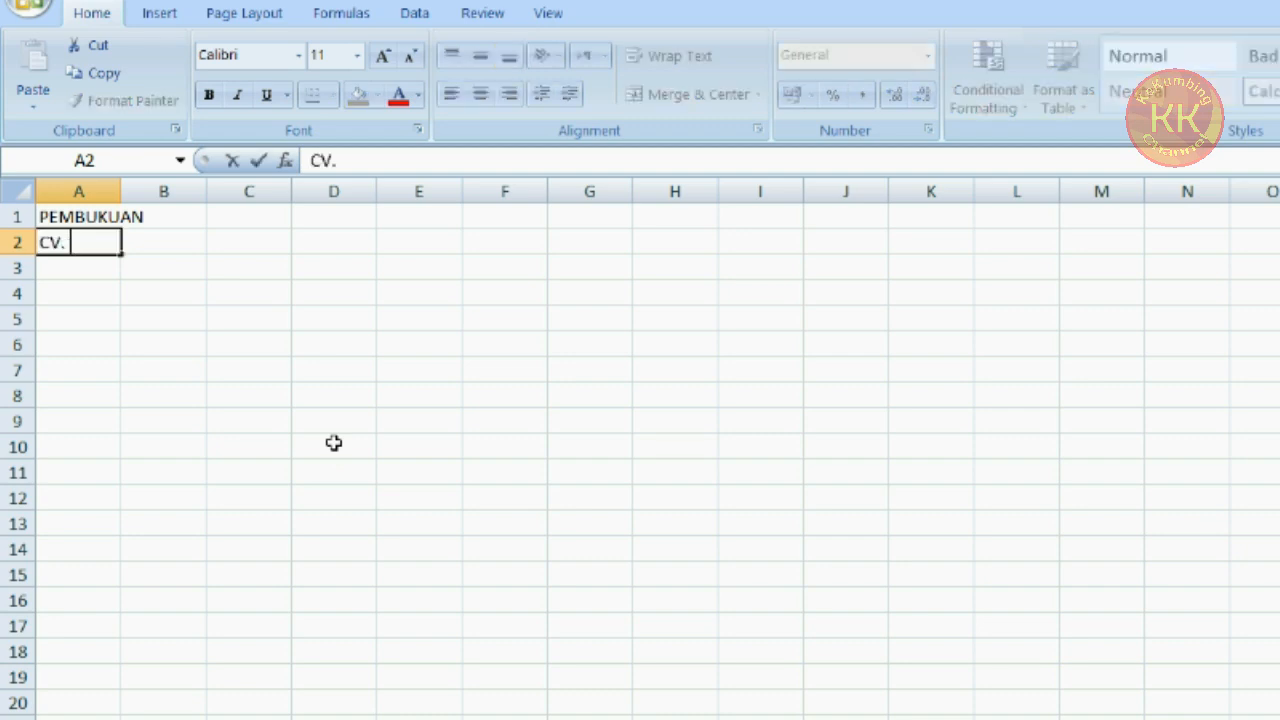
{"action": "type", "text": "SEMOGA SUKSES"}
{"action": "key", "text": "Return"}
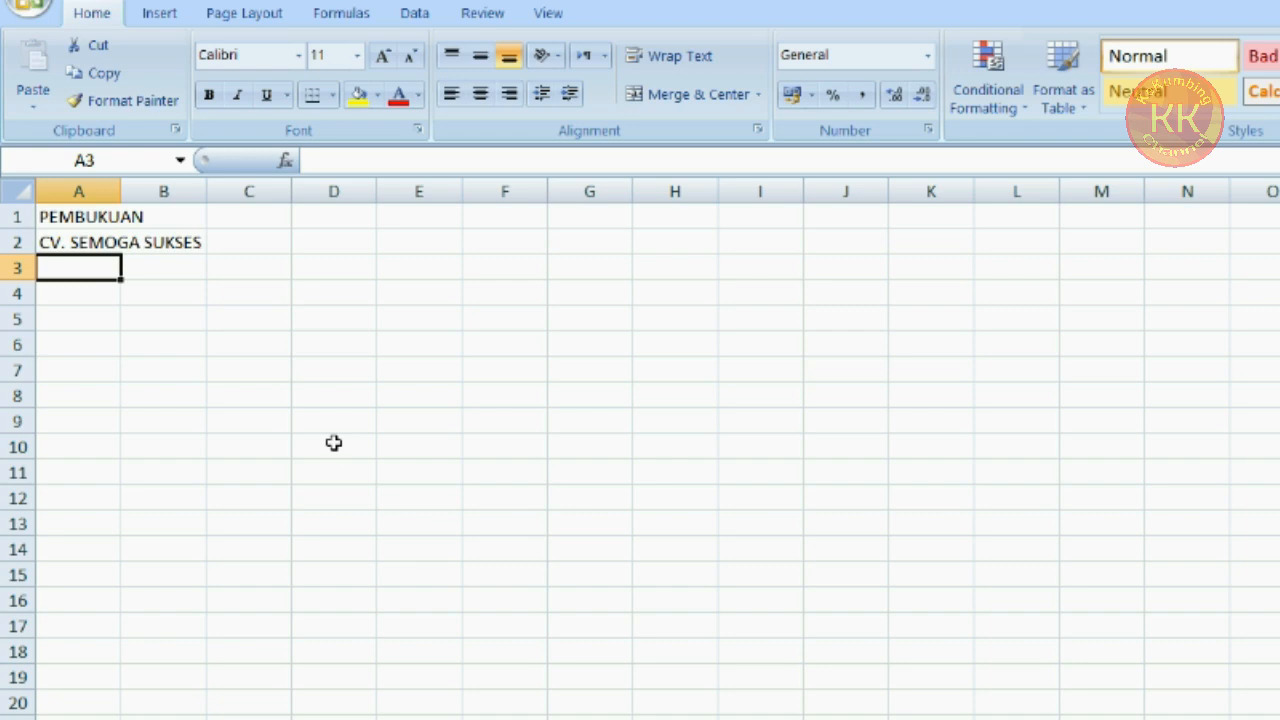
Enter TAHUN 2020 in A3 and move down to A5, leaving row 4 blank
{"action": "type", "text": "TAHU"}
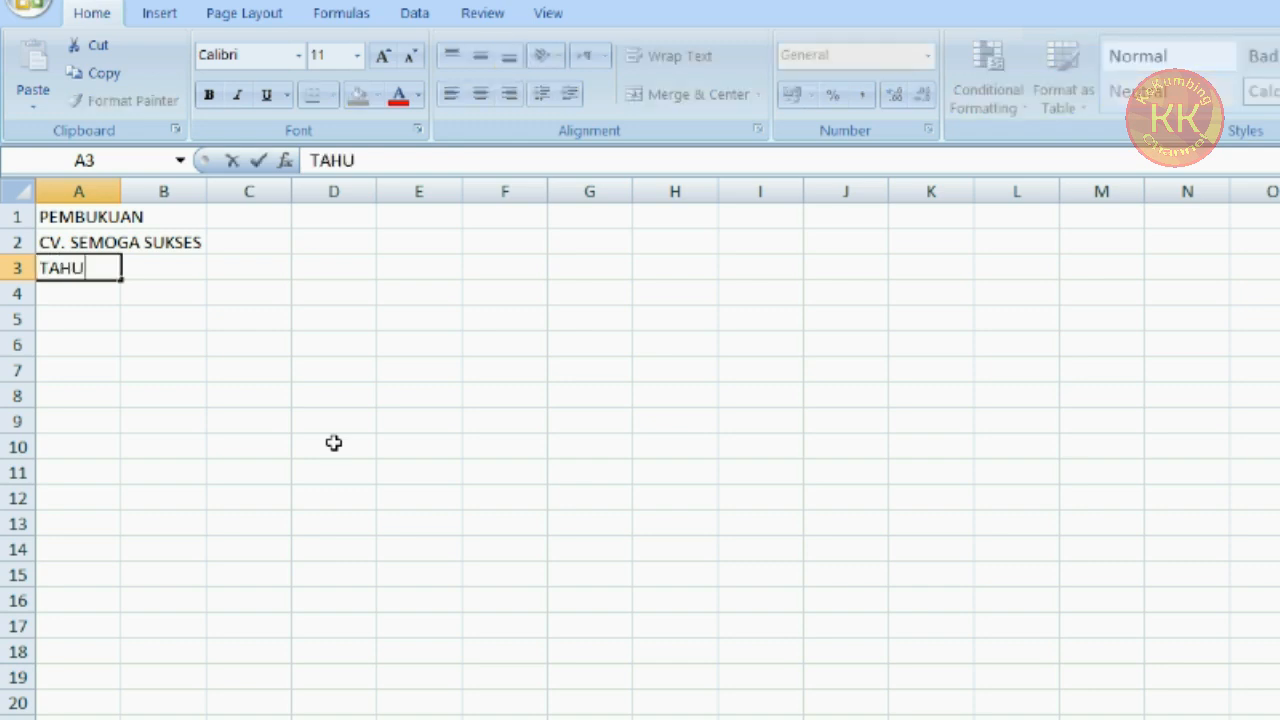
{"action": "type", "text": "N 2020"}
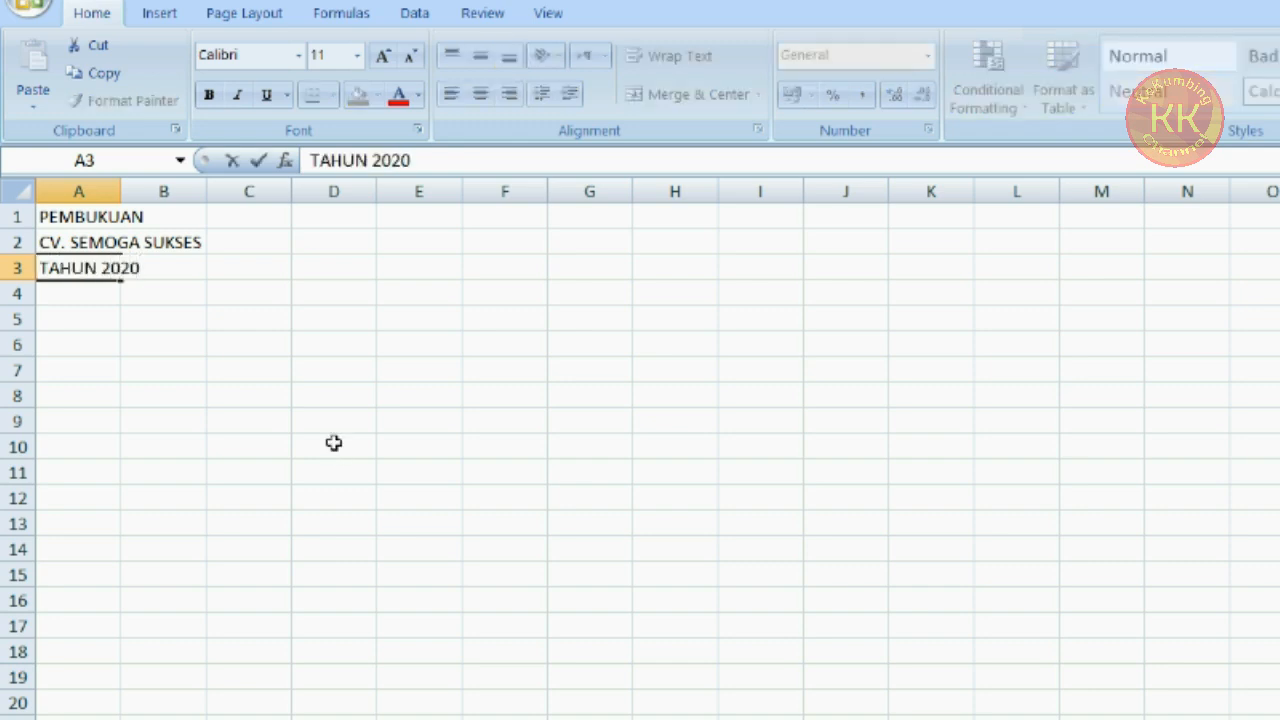
{"action": "key", "text": "Return"}
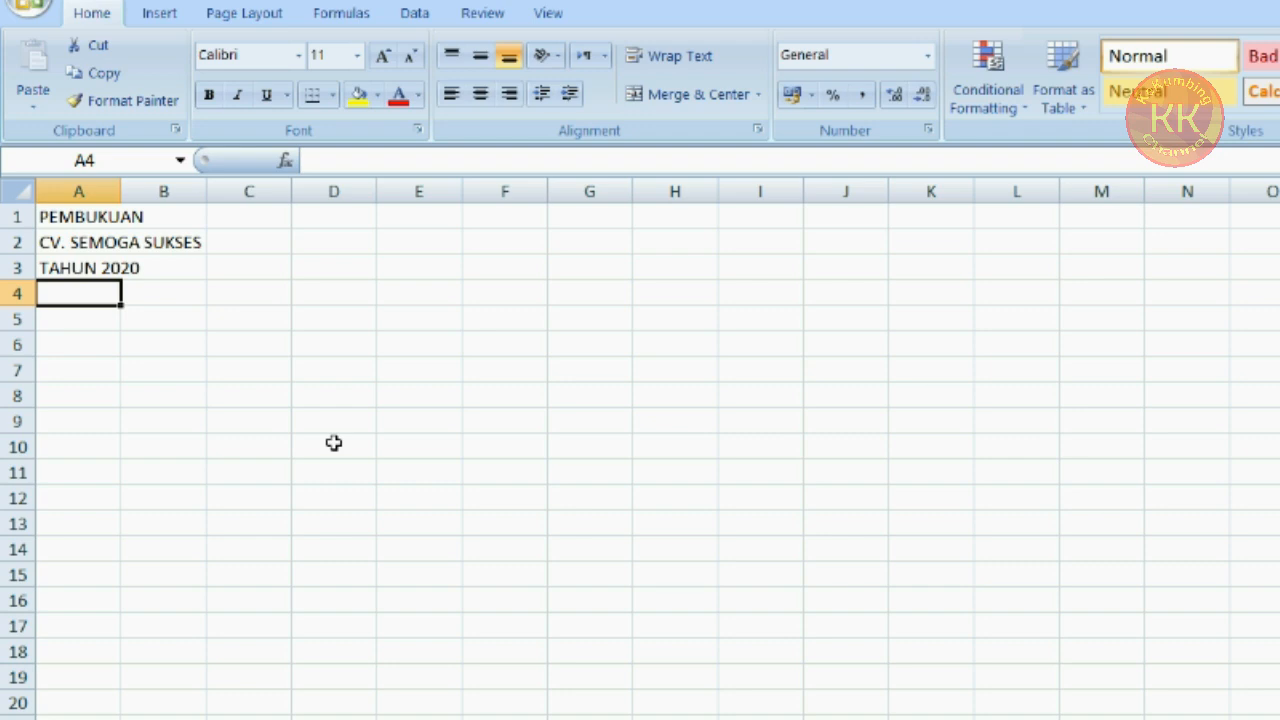
{"action": "key", "text": "Return"}
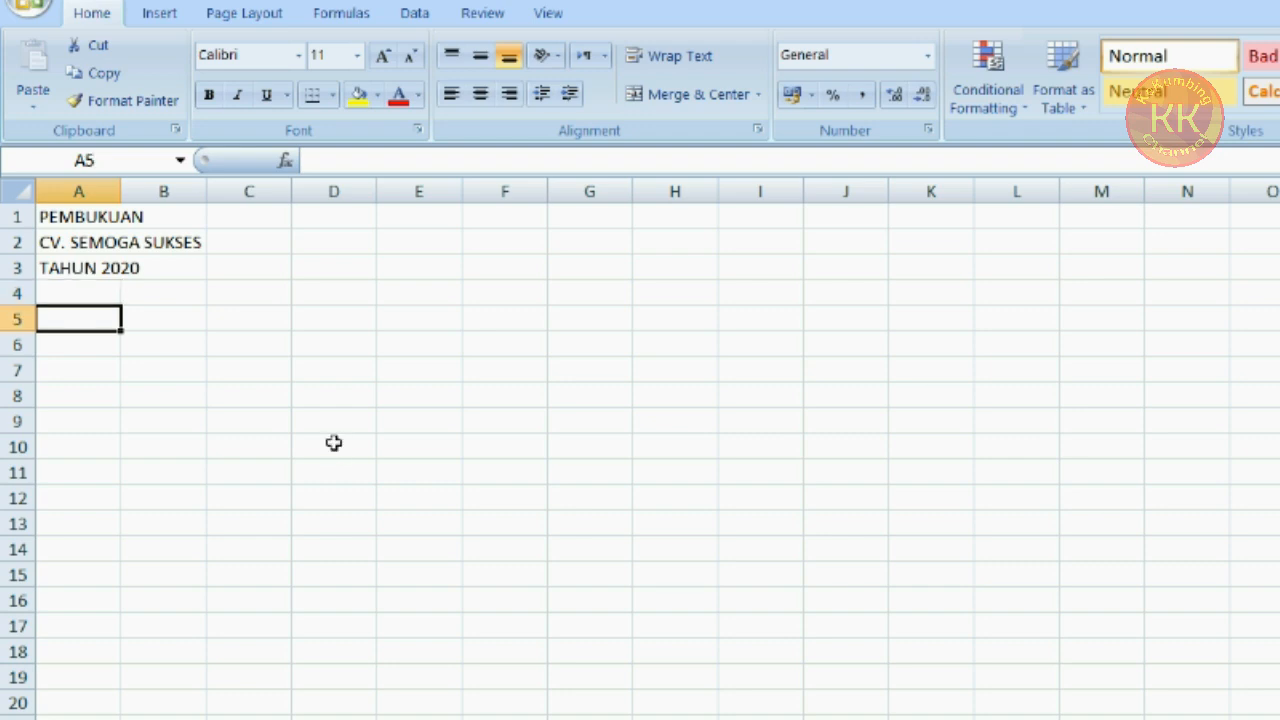
Enter the column headers NO, TANGGAL and URAIAN in A5 through C5
{"action": "type", "text": "NO"}
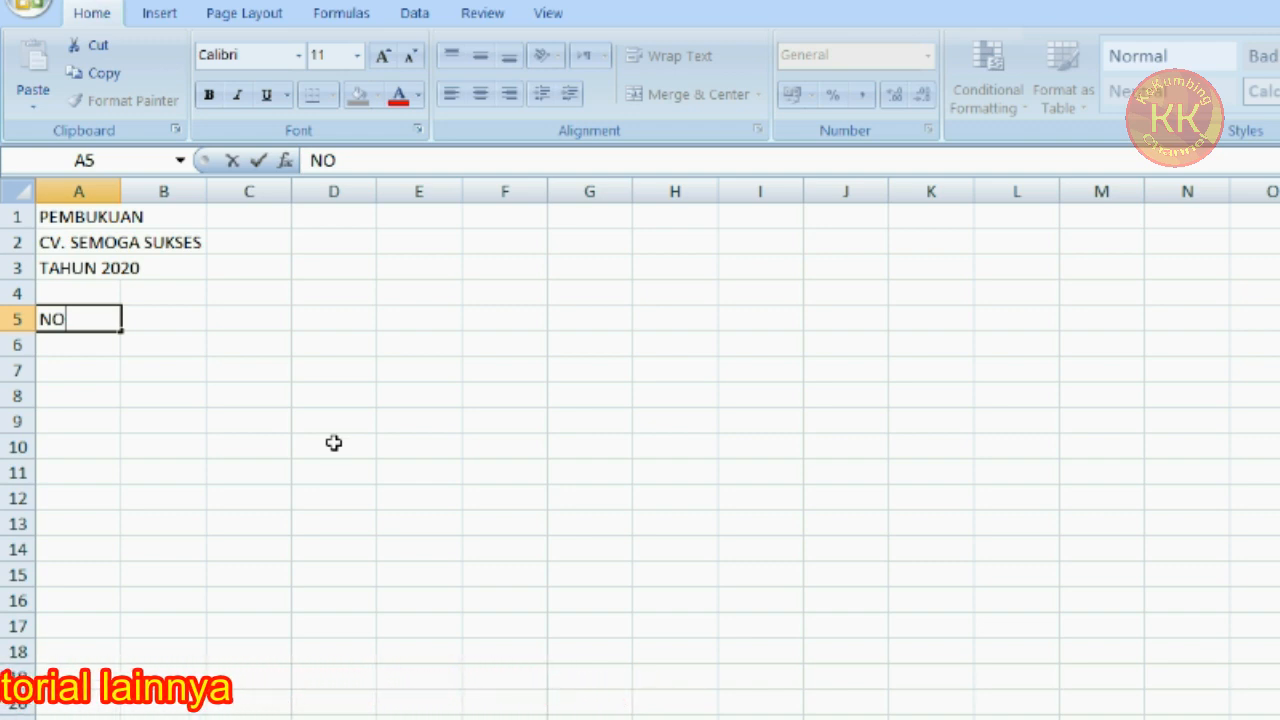
{"action": "key", "text": "Tab"}
{"action": "type", "text": "TANGGAL"}
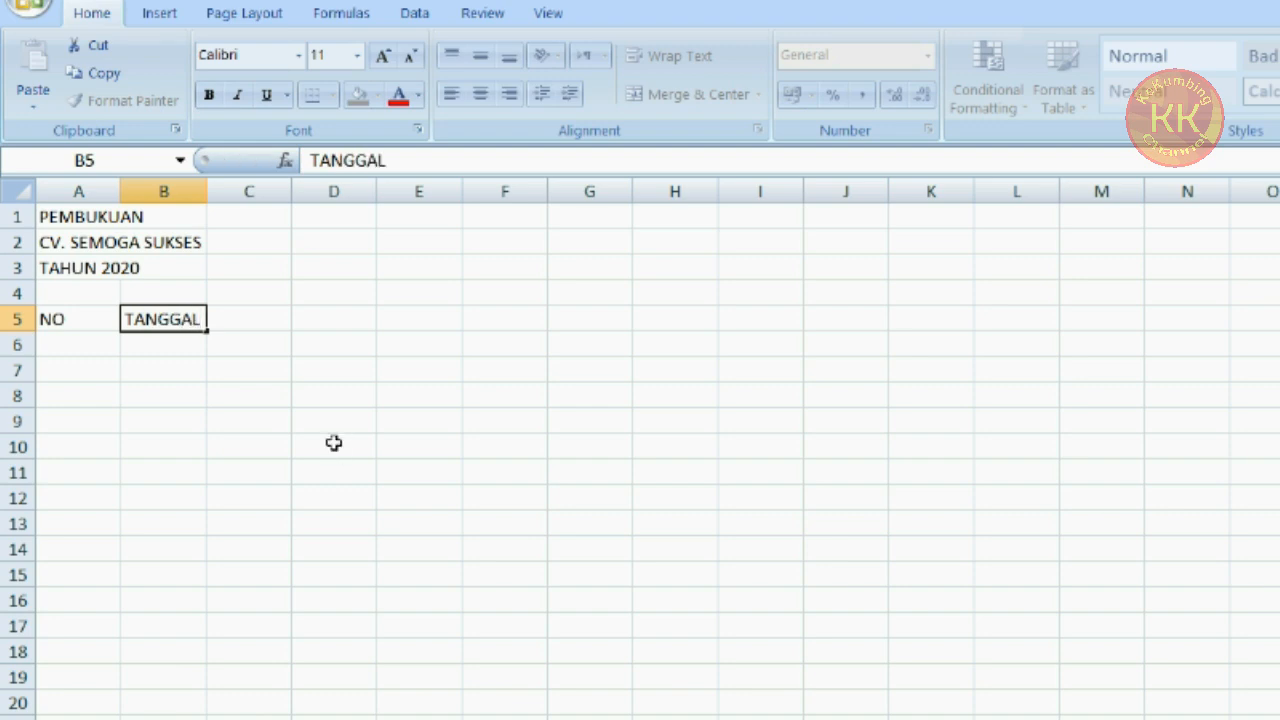
{"action": "key", "text": "Tab"}
{"action": "type", "text": "URAIAN"}
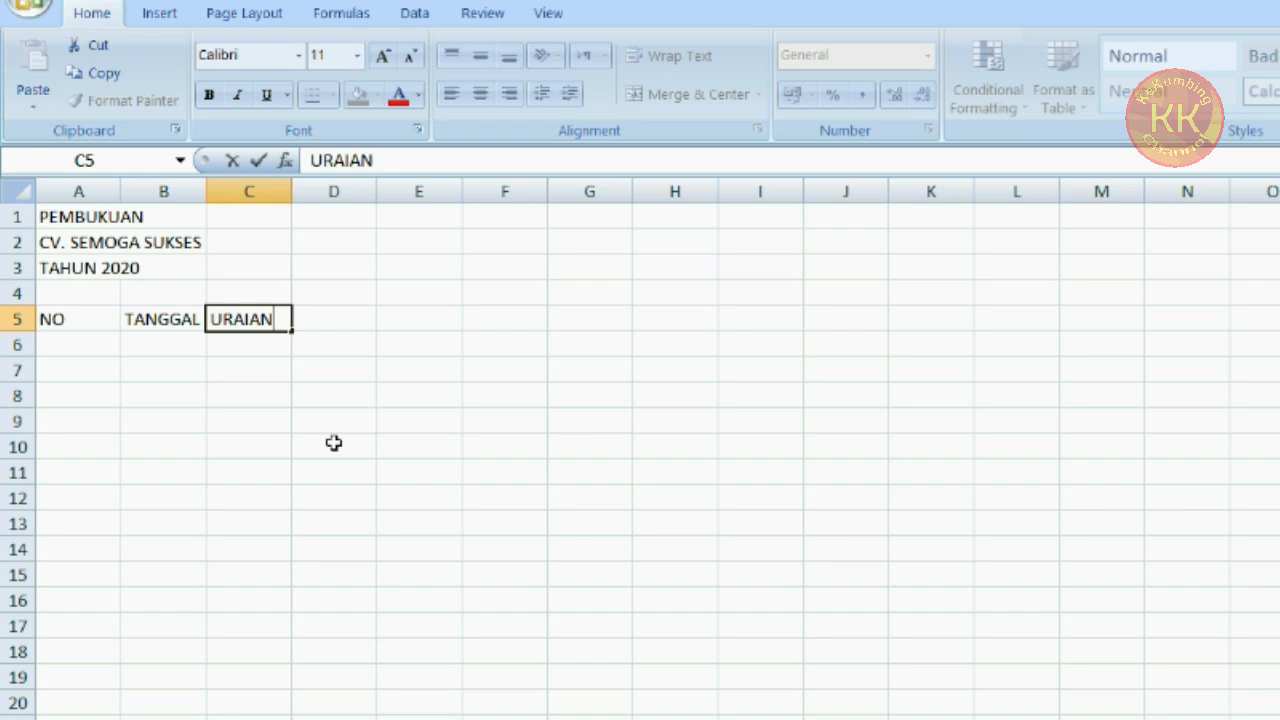
{"action": "key", "text": "Tab"}
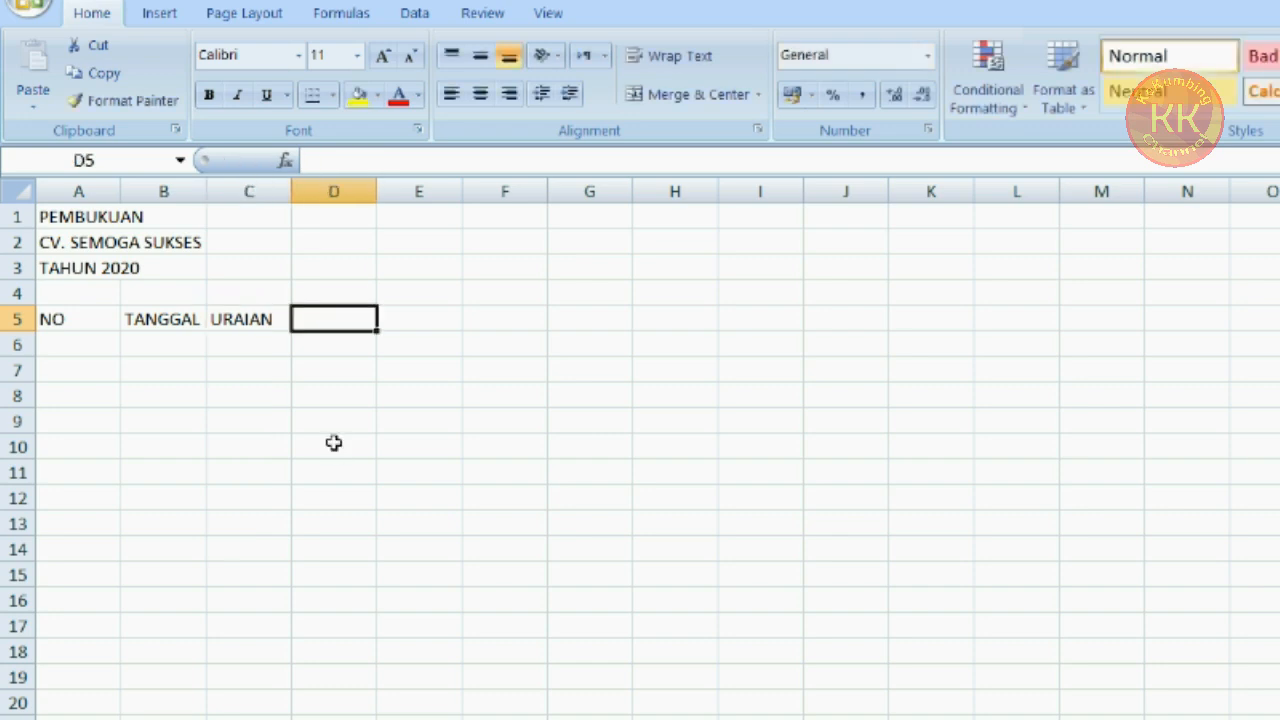
Enter the column headers PEMASUKAN, PENGELUARAN and SALDO in D5 through F5
{"action": "type", "text": "PEMASUKAN"}
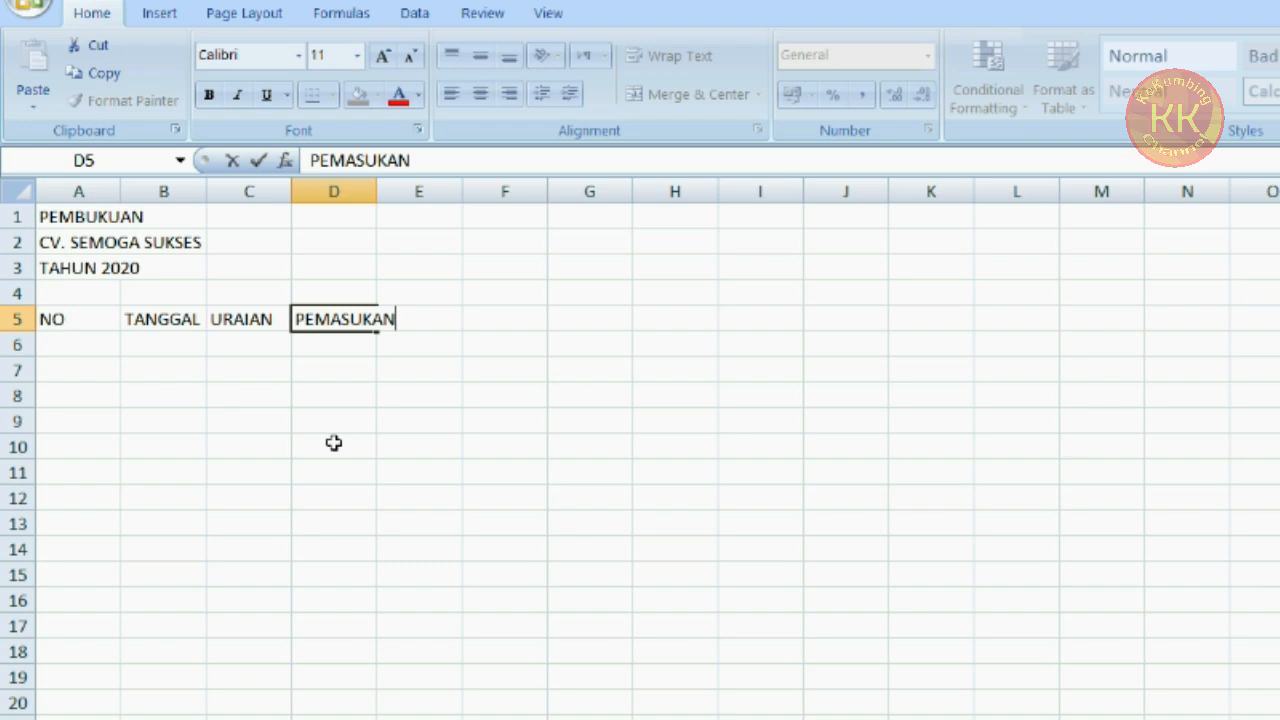
{"action": "key", "text": "Tab"}
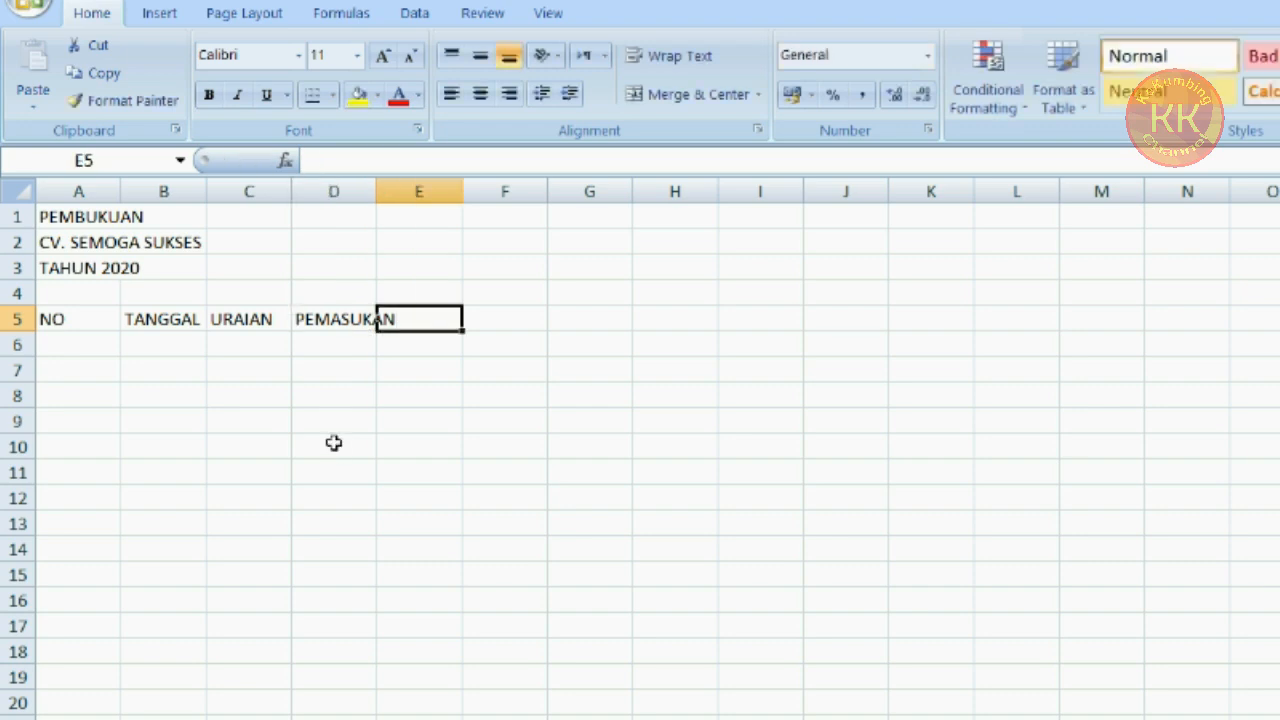
{"action": "type", "text": "PENGELUARAN"}
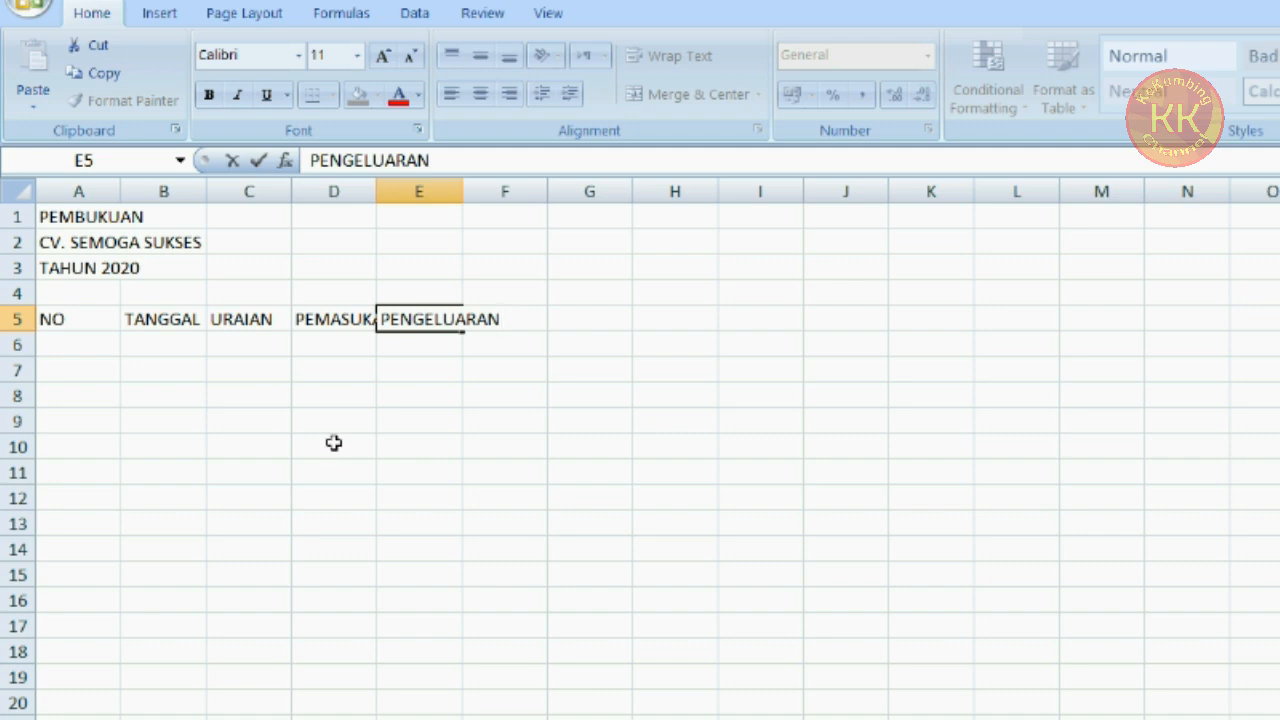
{"action": "key", "text": "Tab"}
{"action": "type", "text": "SALDO"}
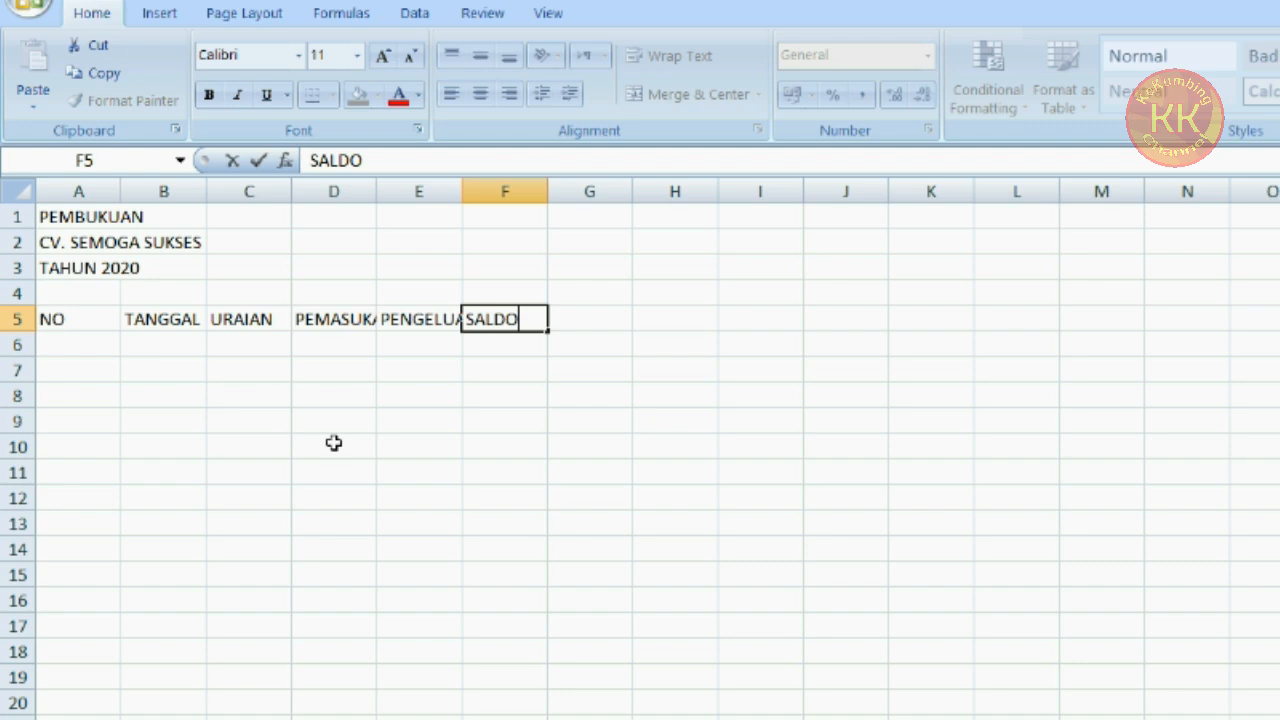
{"action": "key", "text": "Return"}
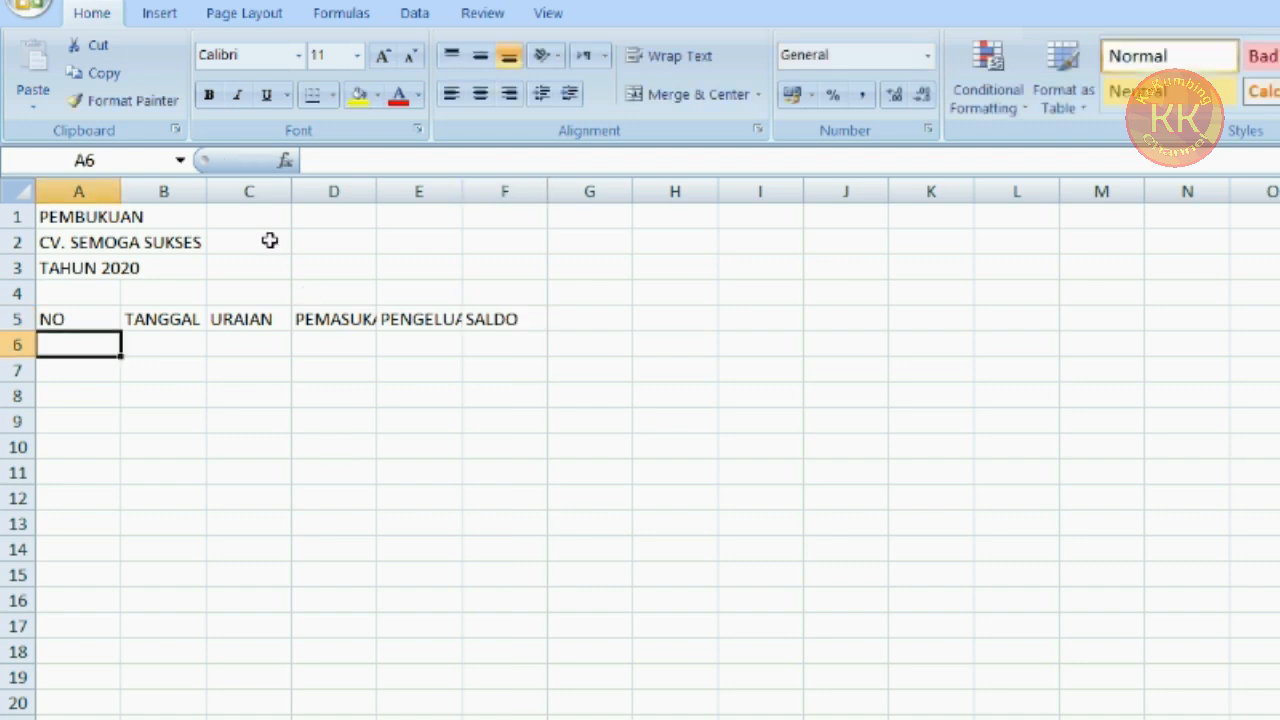
Narrow column A and widen columns B and C to suit the table headers
{"action": "left_click_drag", "start_coordinate": [122, 190], "coordinate": [86, 190]}
{"action": "left_click_drag", "start_coordinate": [171, 190], "coordinate": [270, 187]}
{"action": "left_click_drag", "start_coordinate": [358, 187], "coordinate": [824, 213]}
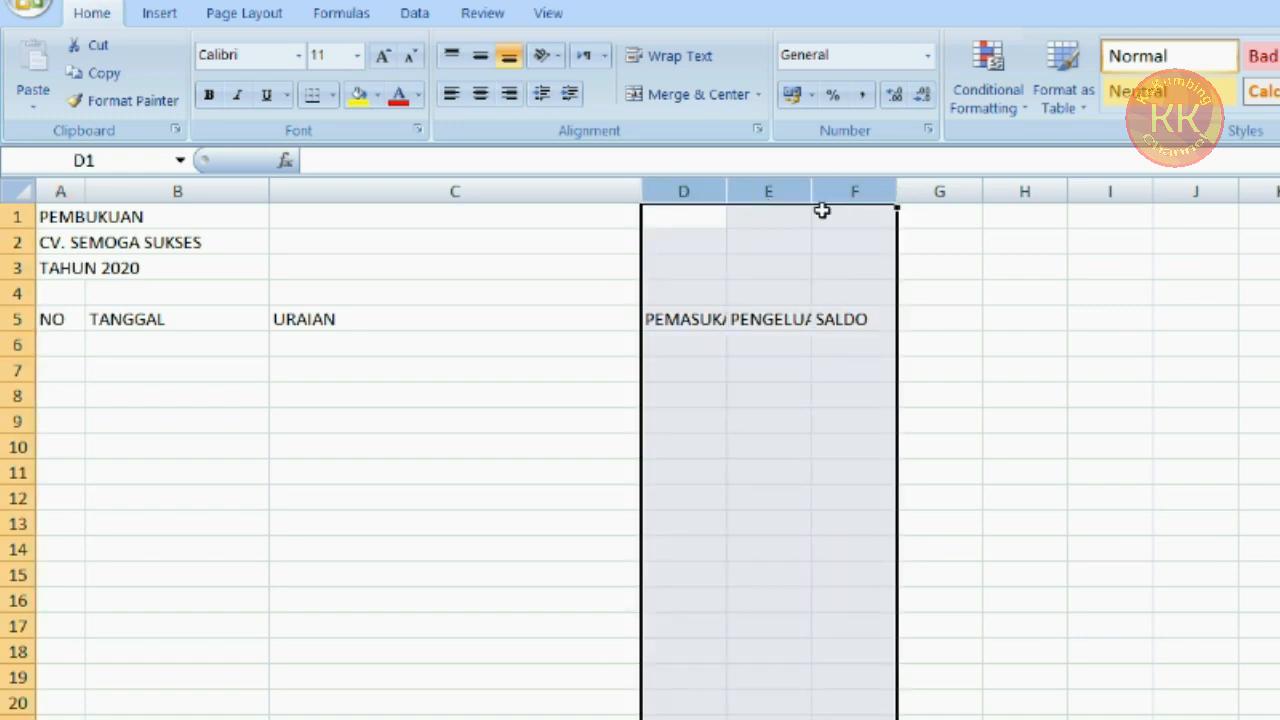
Widen columns D through F so PEMASUKAN, PENGELUARAN and SALDO fit fully
{"action": "left_click", "coordinate": [700, 242]}
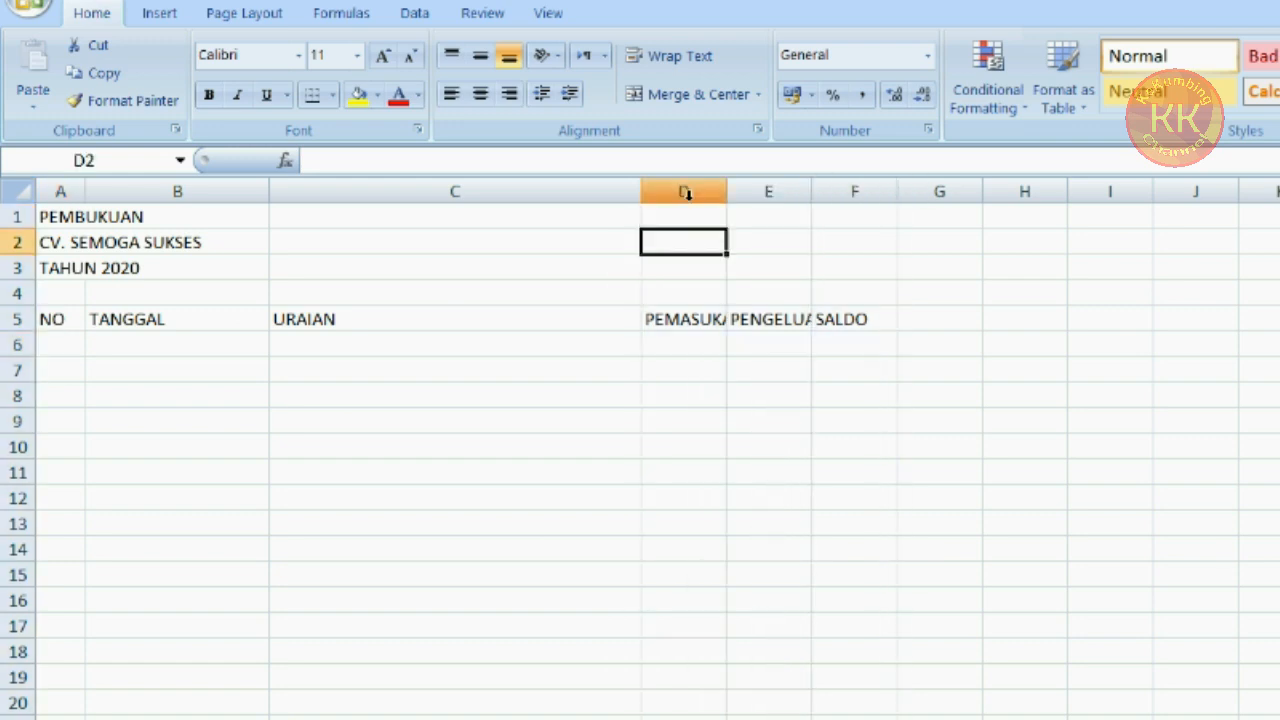
{"action": "left_click_drag", "start_coordinate": [683, 188], "coordinate": [846, 194]}
{"action": "double_click", "coordinate": [726, 187]}
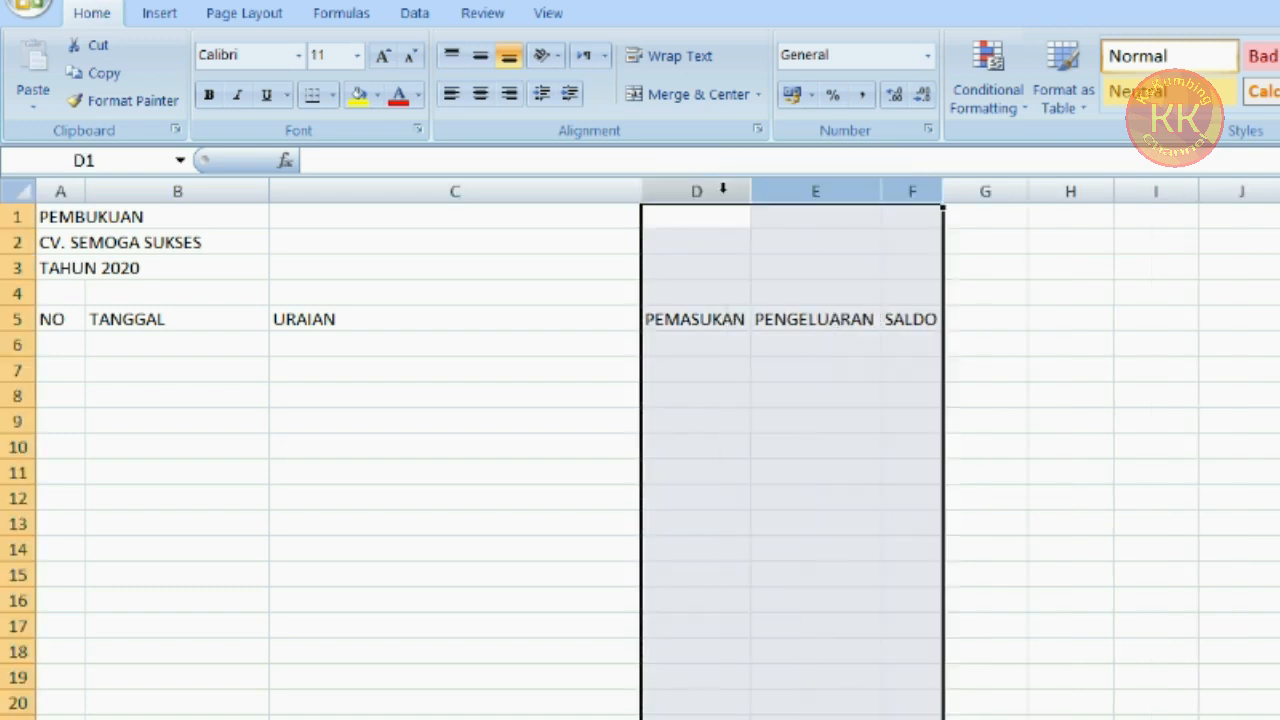
{"action": "left_click_drag", "start_coordinate": [882, 190], "coordinate": [909, 191]}
{"action": "left_click", "coordinate": [891, 397]}
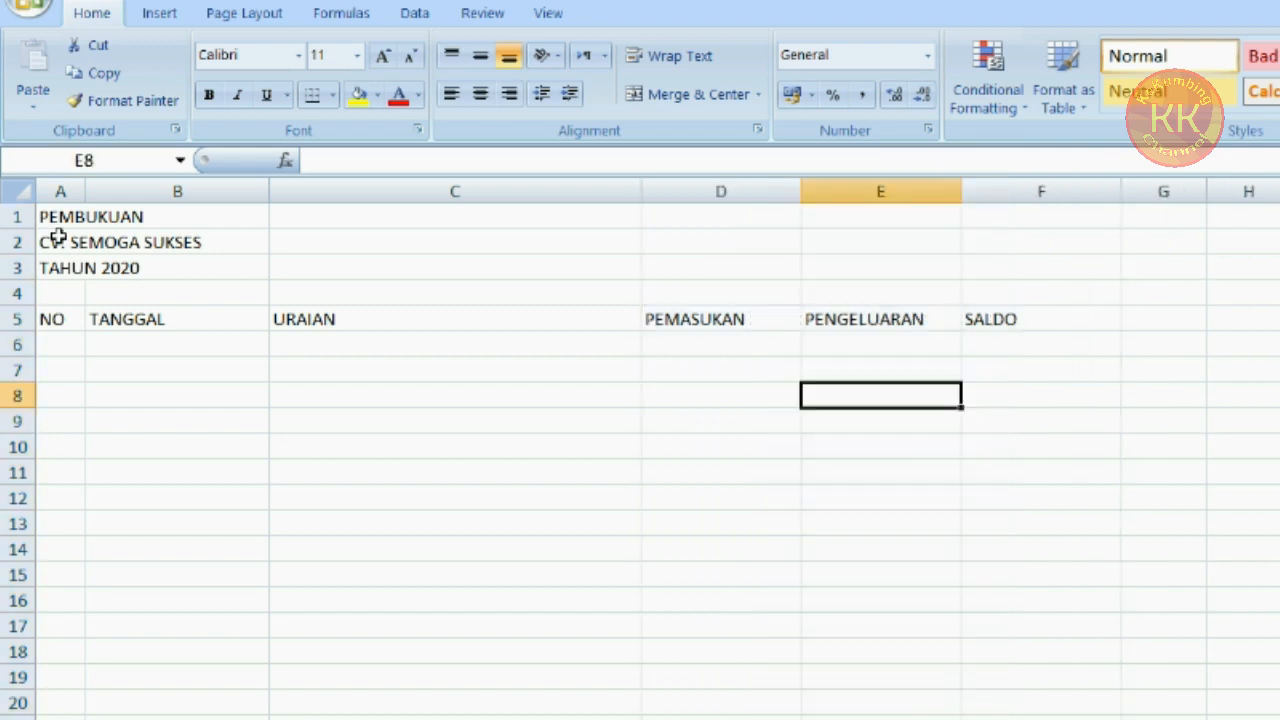
Increase the font size of the title cells A1:A3 to 12 and make them bold
{"action": "left_click", "coordinate": [57, 217]}
{"action": "left_click_drag", "start_coordinate": [57, 217], "coordinate": [57, 267]}
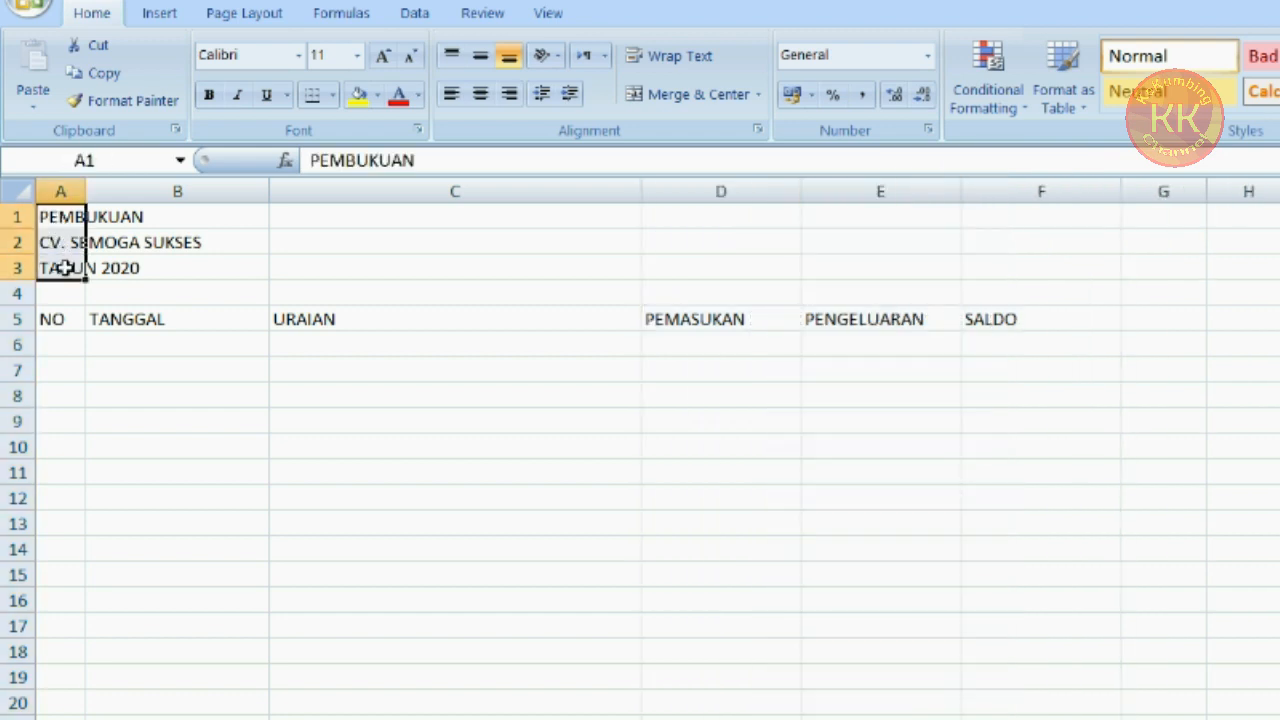
{"action": "left_click", "coordinate": [385, 58]}
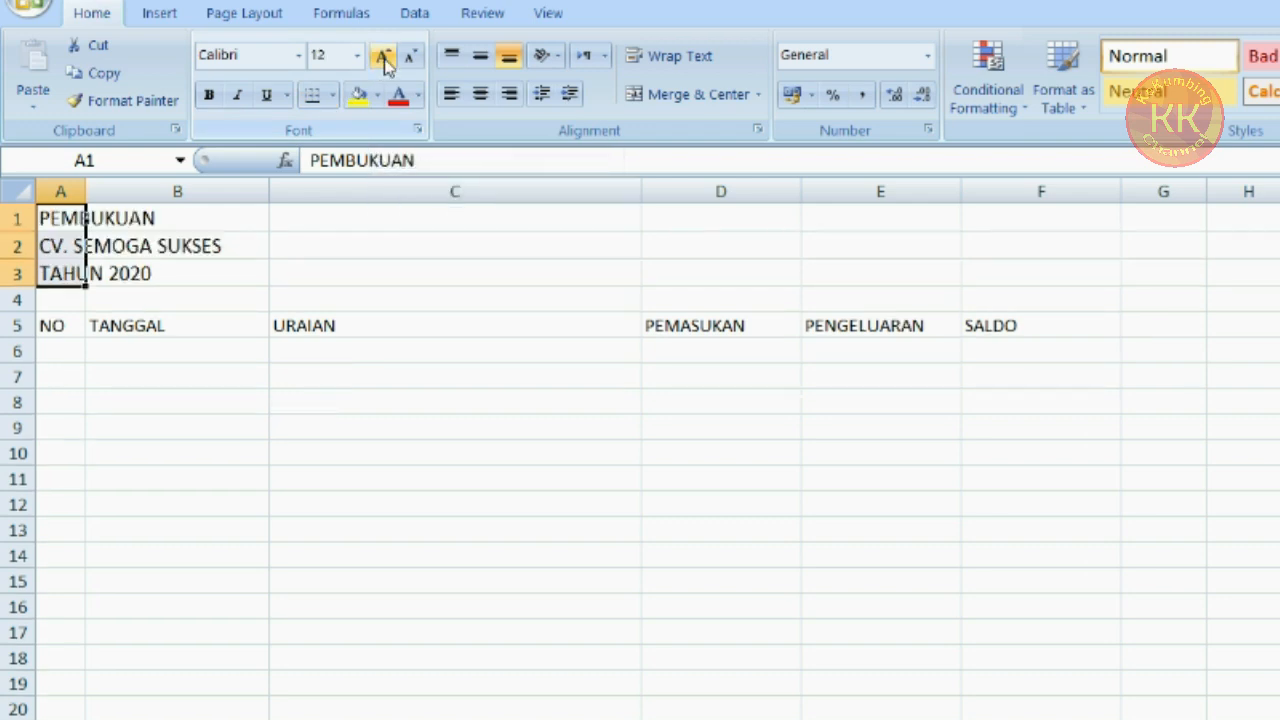
{"action": "left_click", "coordinate": [210, 97]}
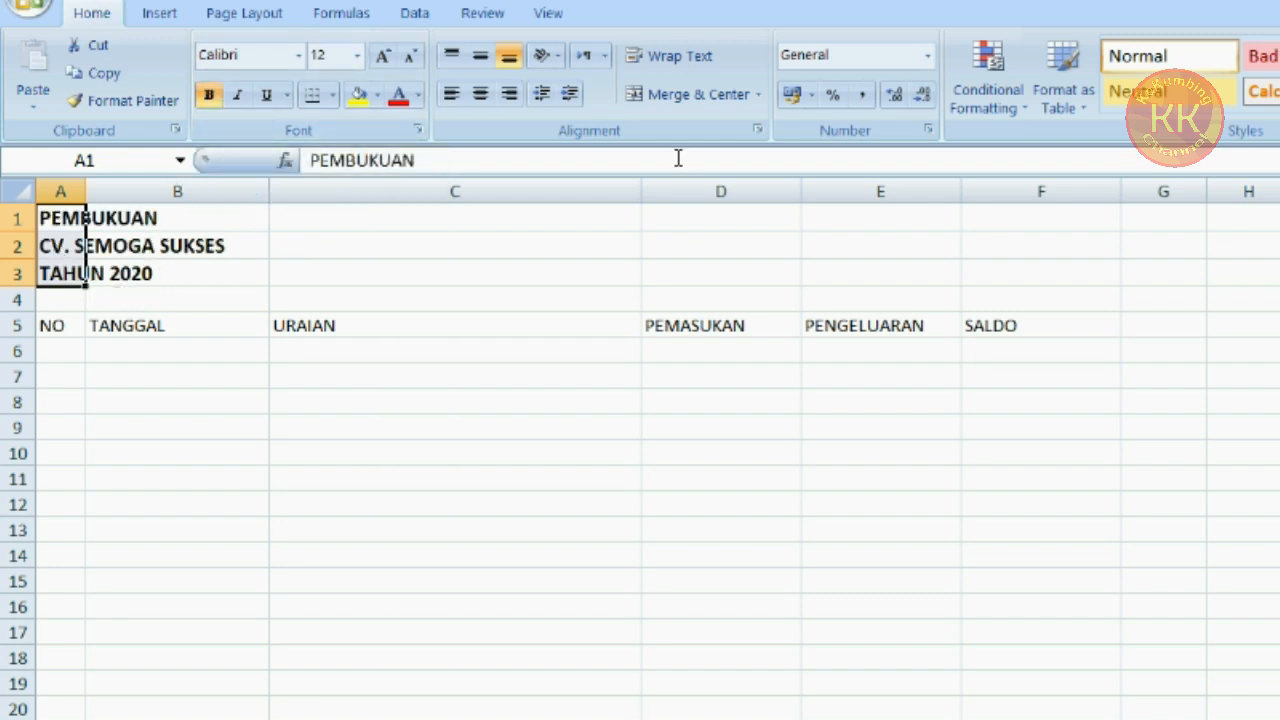
Merge and center the title across A1:F1, then copy that formatting to rows 2 and 3
{"action": "left_click_drag", "start_coordinate": [62, 213], "coordinate": [1038, 221]}
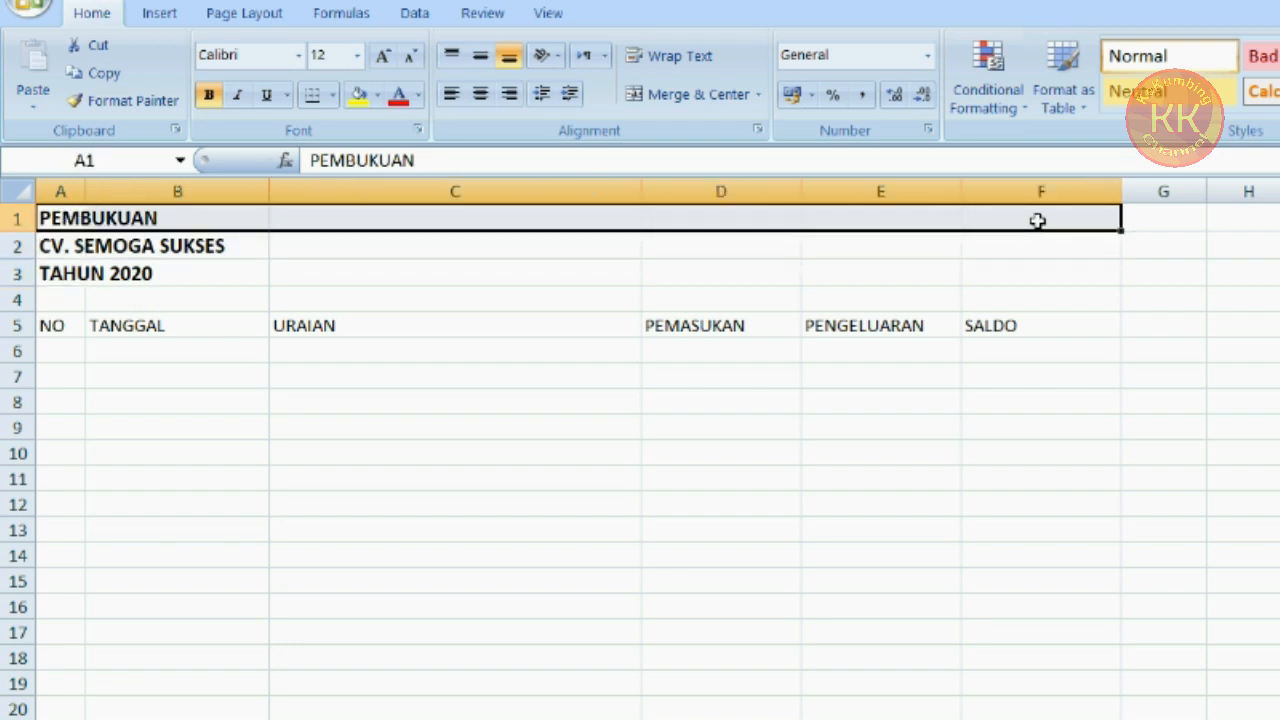
{"action": "left_click", "coordinate": [700, 95]}
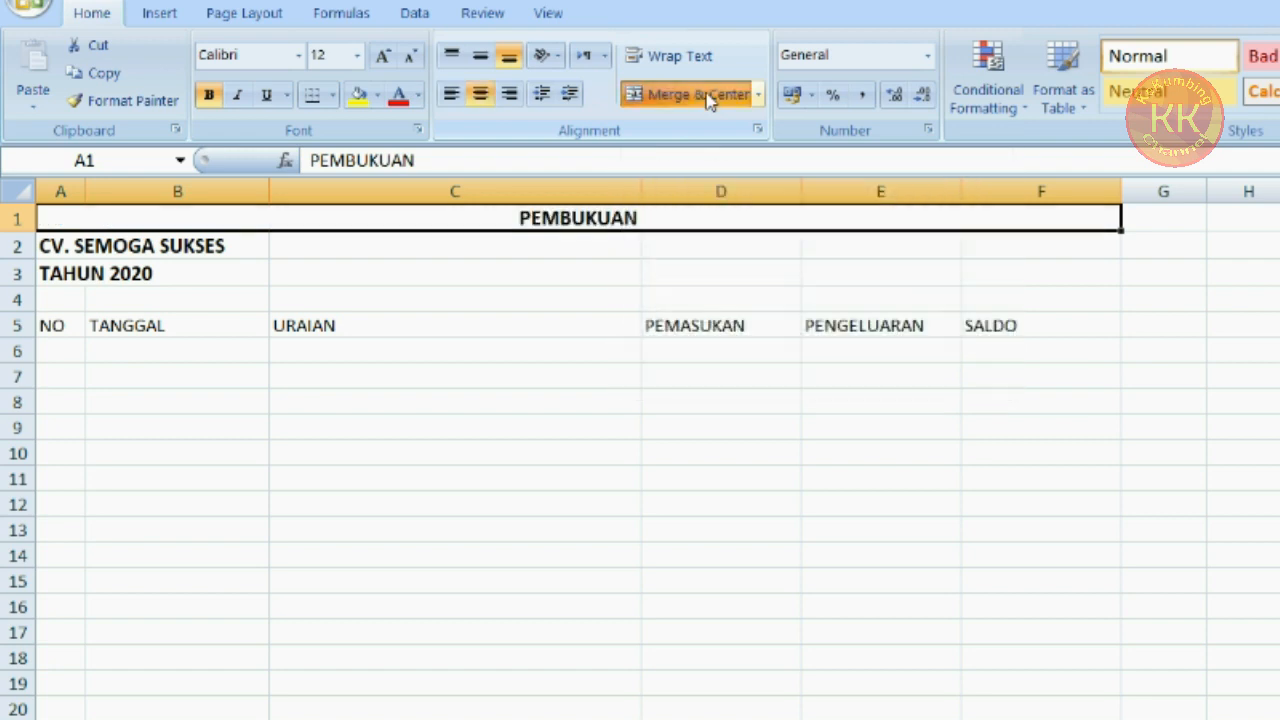
{"action": "left_click", "coordinate": [150, 103]}
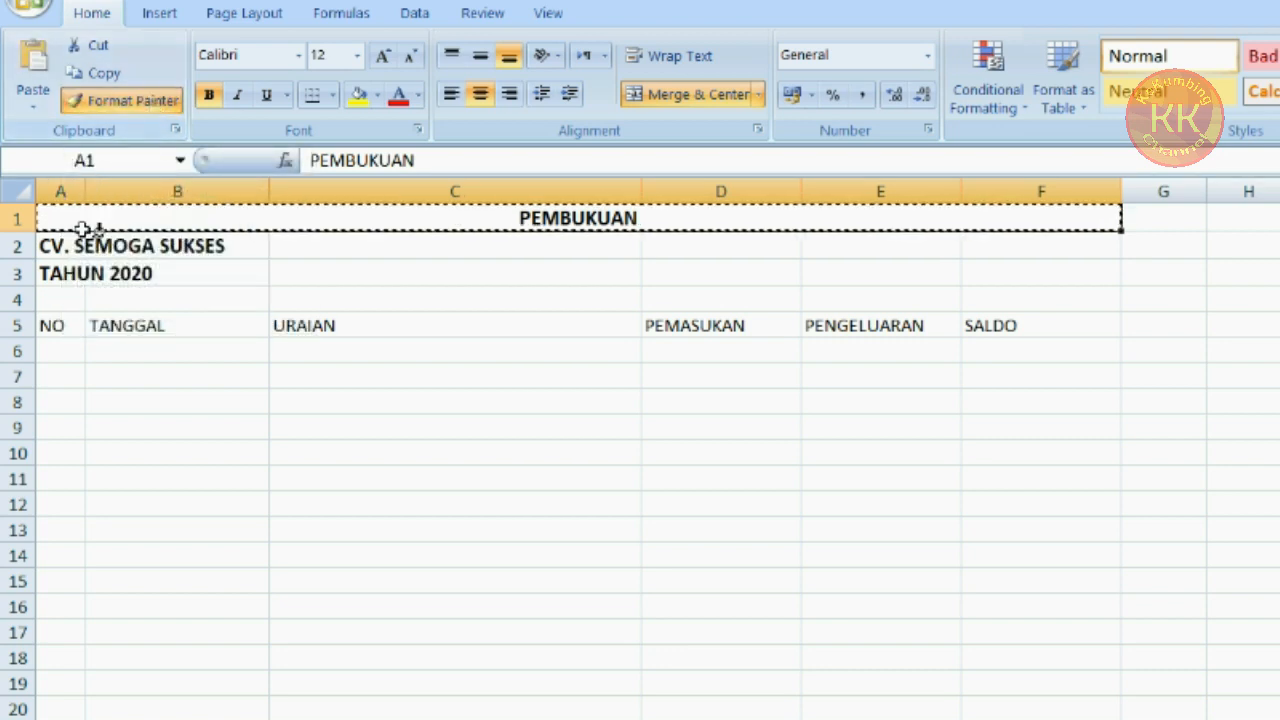
{"action": "left_click", "coordinate": [70, 244]}
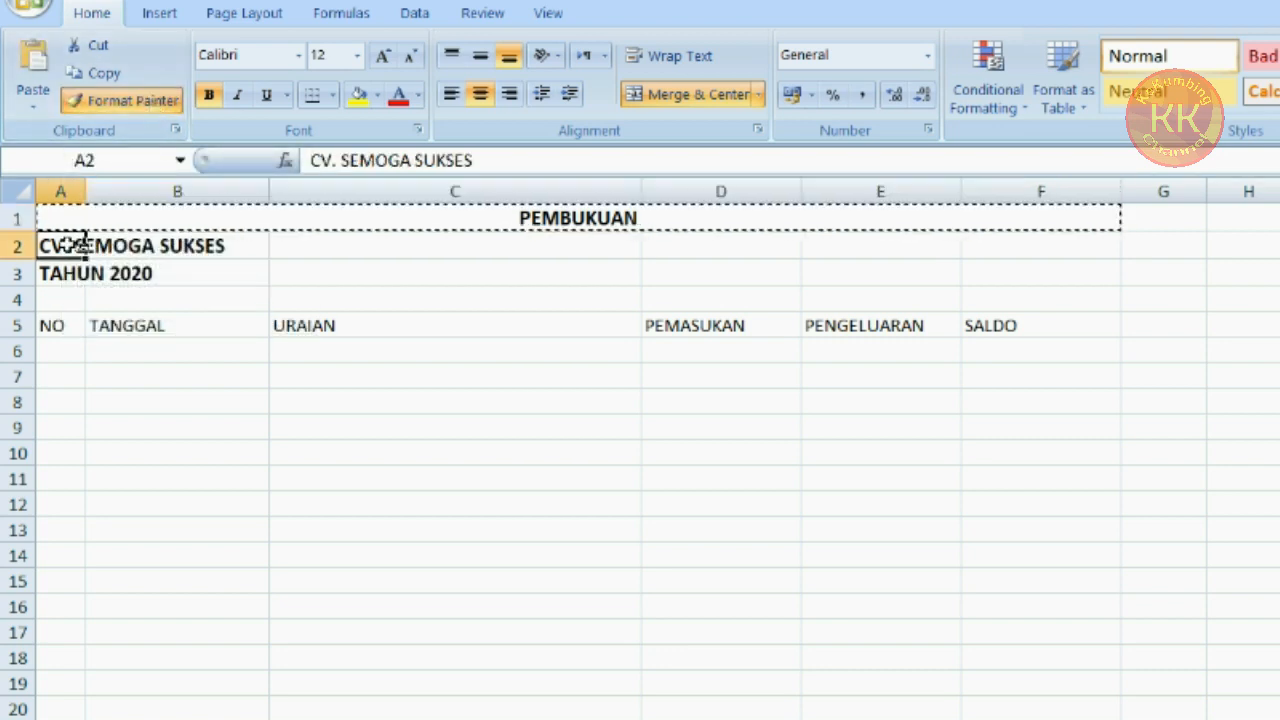
{"action": "left_click", "coordinate": [121, 102]}
{"action": "left_click", "coordinate": [62, 268]}
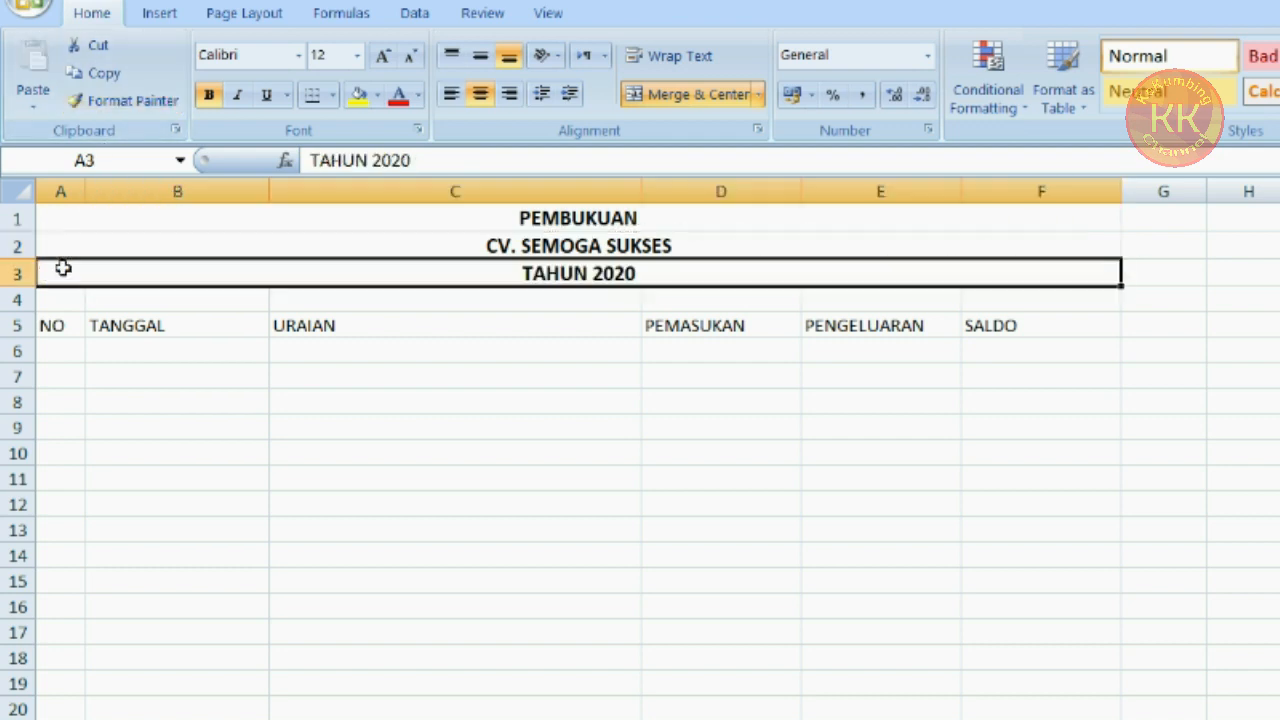
Center-align column A and left-align column B
{"action": "left_click", "coordinate": [486, 509]}
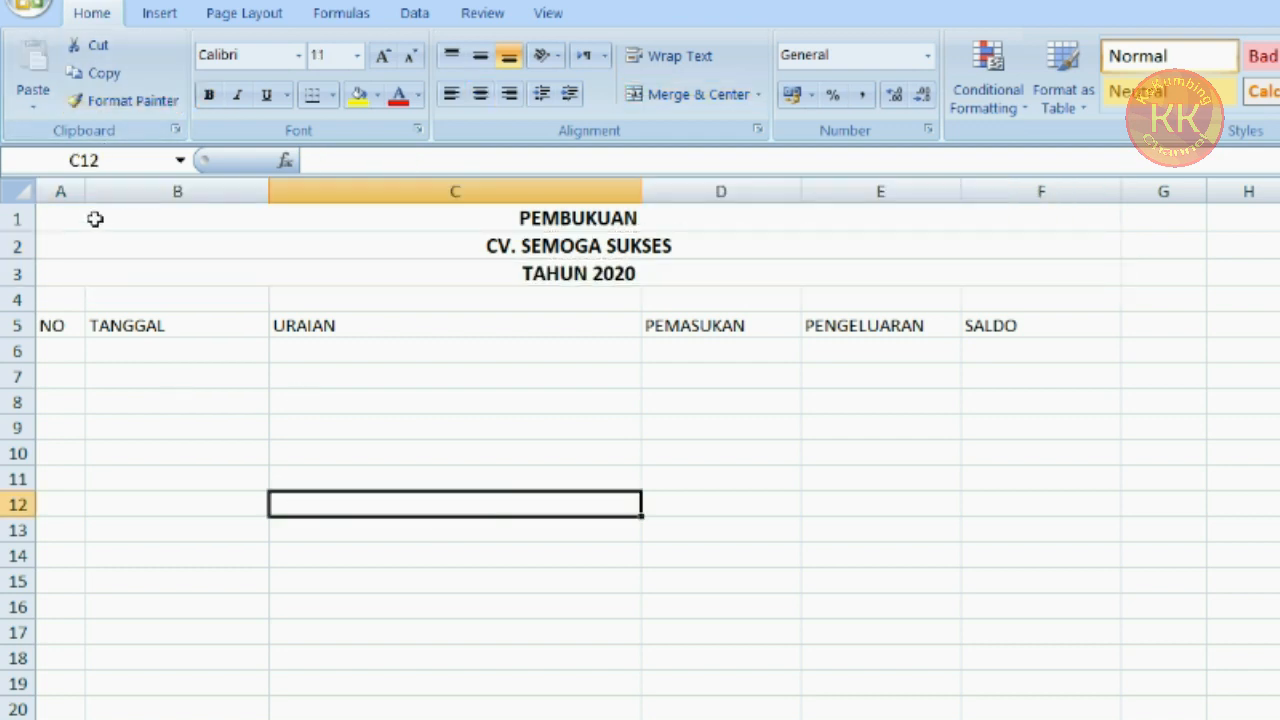
{"action": "left_click", "coordinate": [61, 190]}
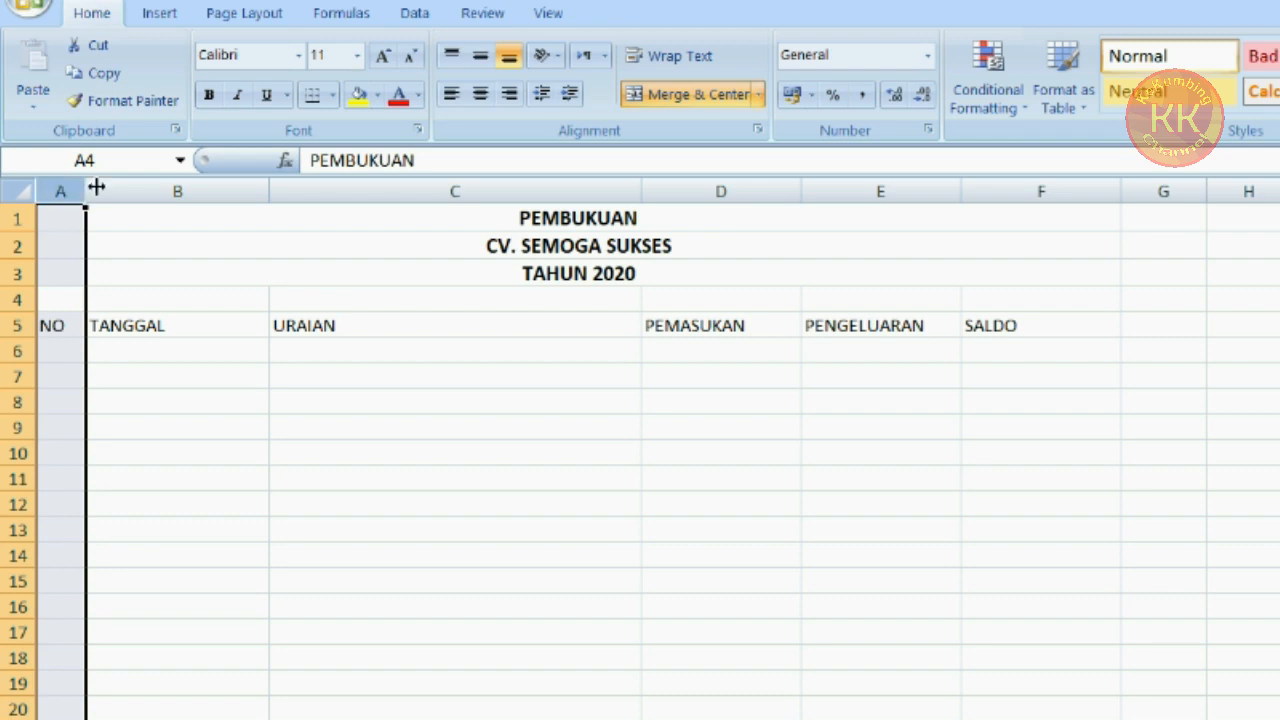
{"action": "left_click", "coordinate": [480, 96]}
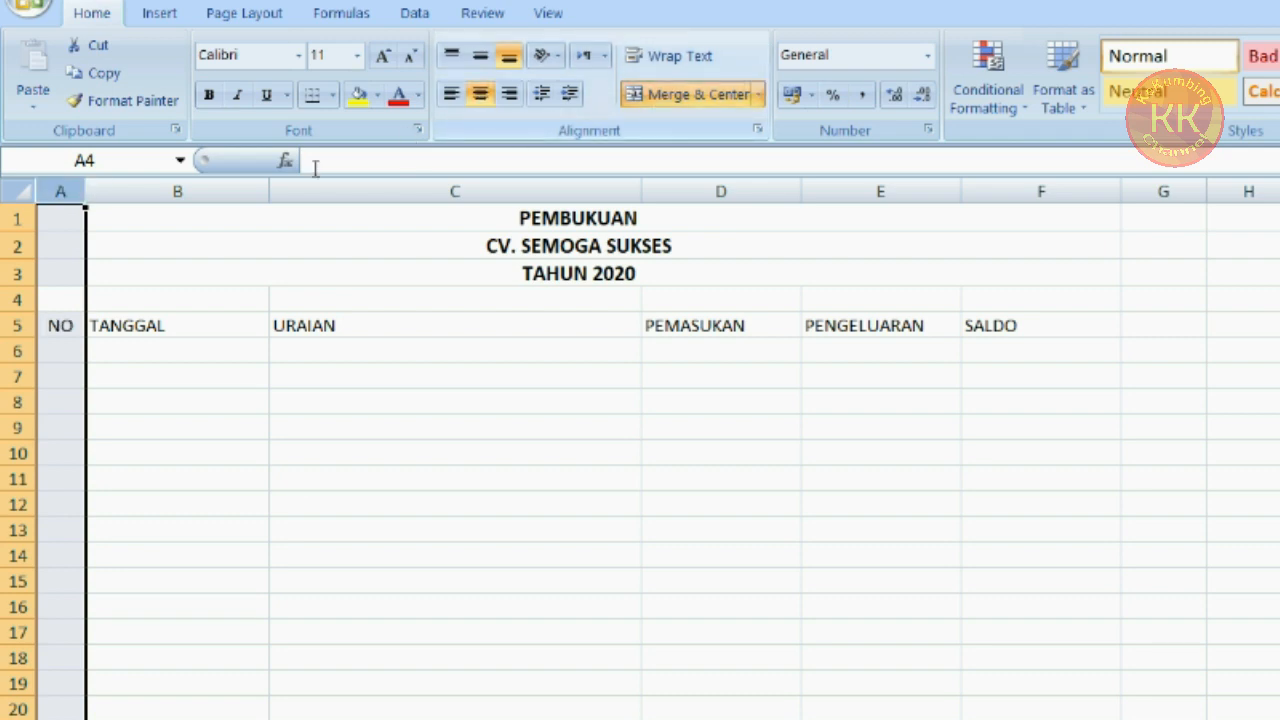
{"action": "left_click", "coordinate": [243, 188]}
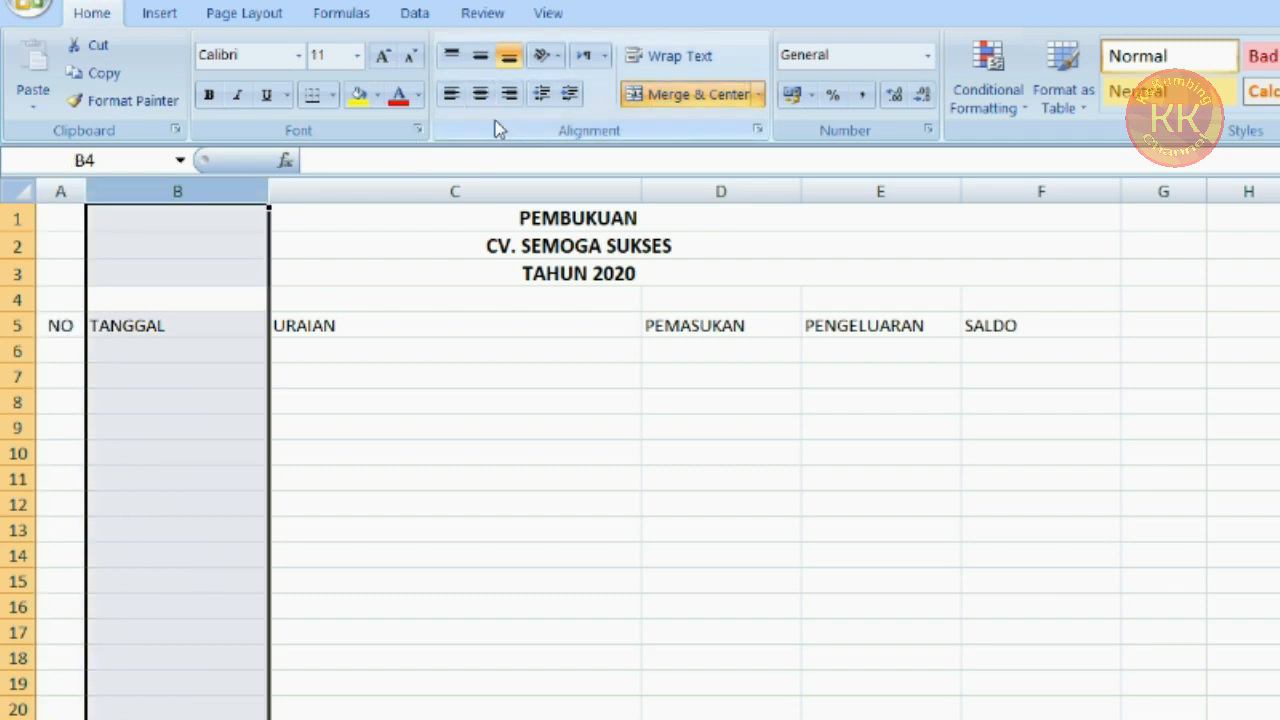
{"action": "left_click", "coordinate": [451, 93]}
Right-align columns D through F
{"action": "left_click", "coordinate": [435, 188]}
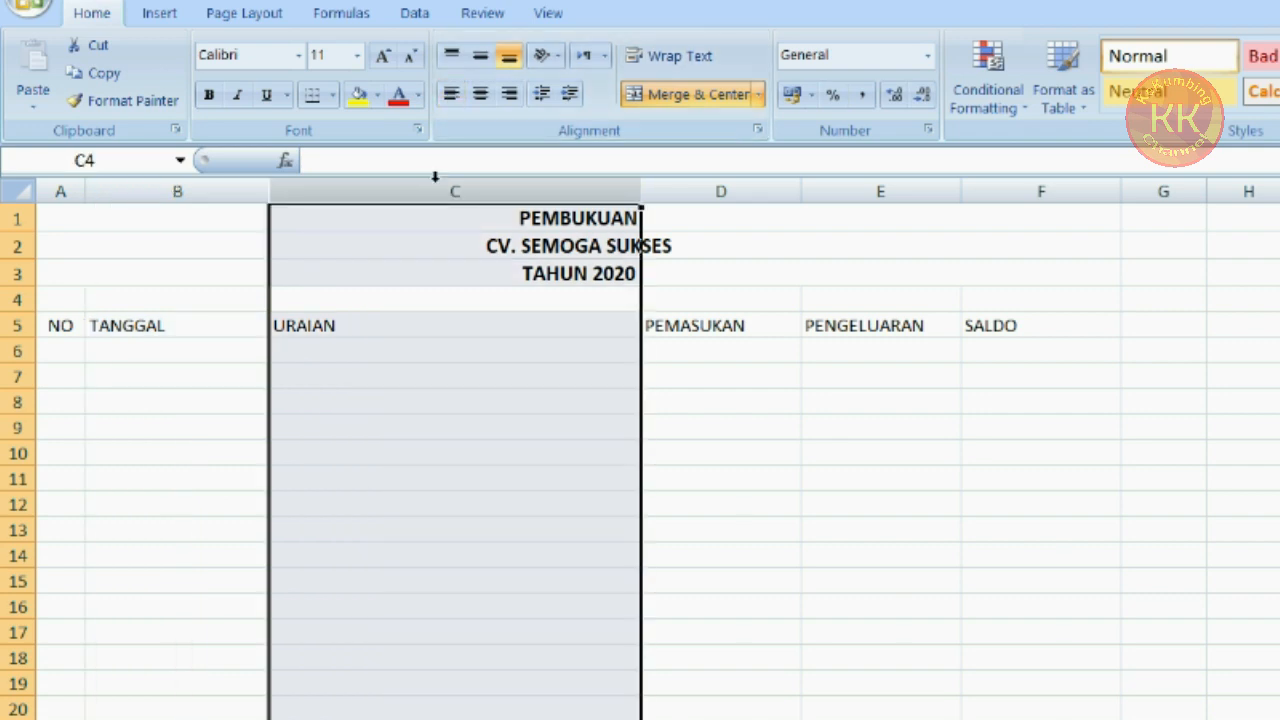
{"action": "left_click_drag", "start_coordinate": [744, 186], "coordinate": [1017, 195]}
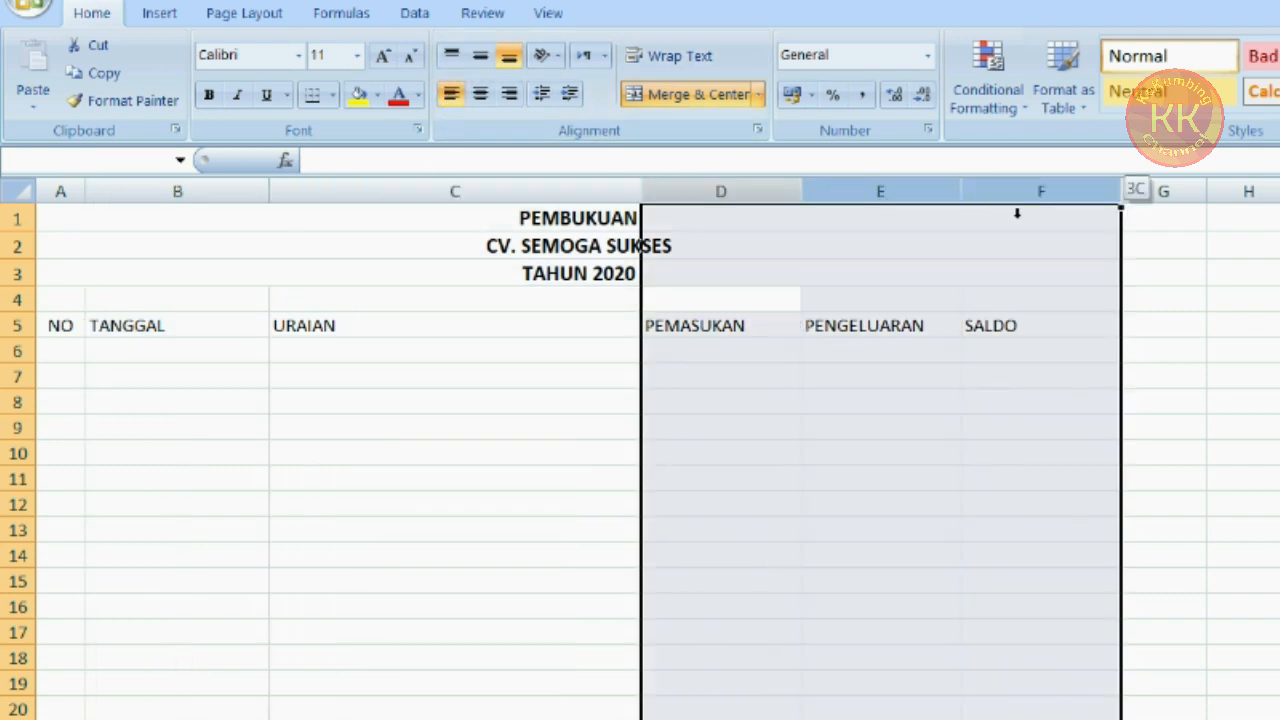
{"action": "left_click", "coordinate": [509, 93]}
{"action": "left_click", "coordinate": [519, 474]}
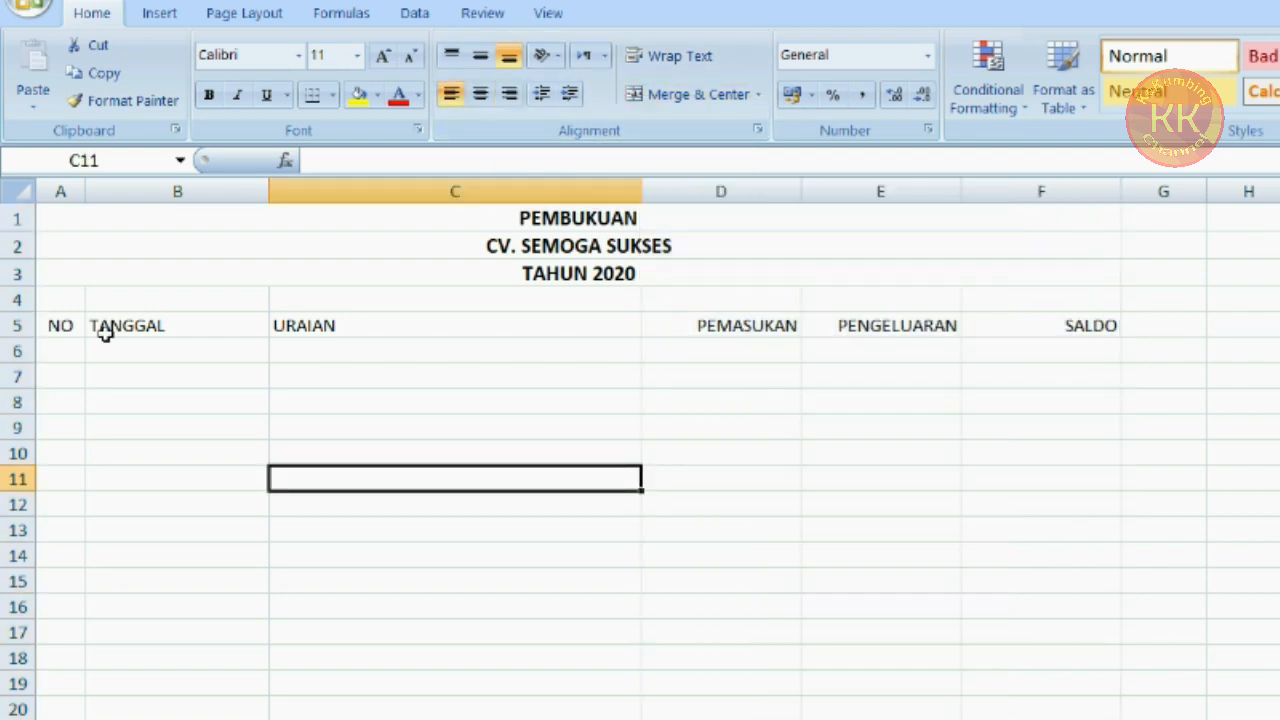
Center and bold the column headers in row 5
{"action": "left_click", "coordinate": [18, 326]}
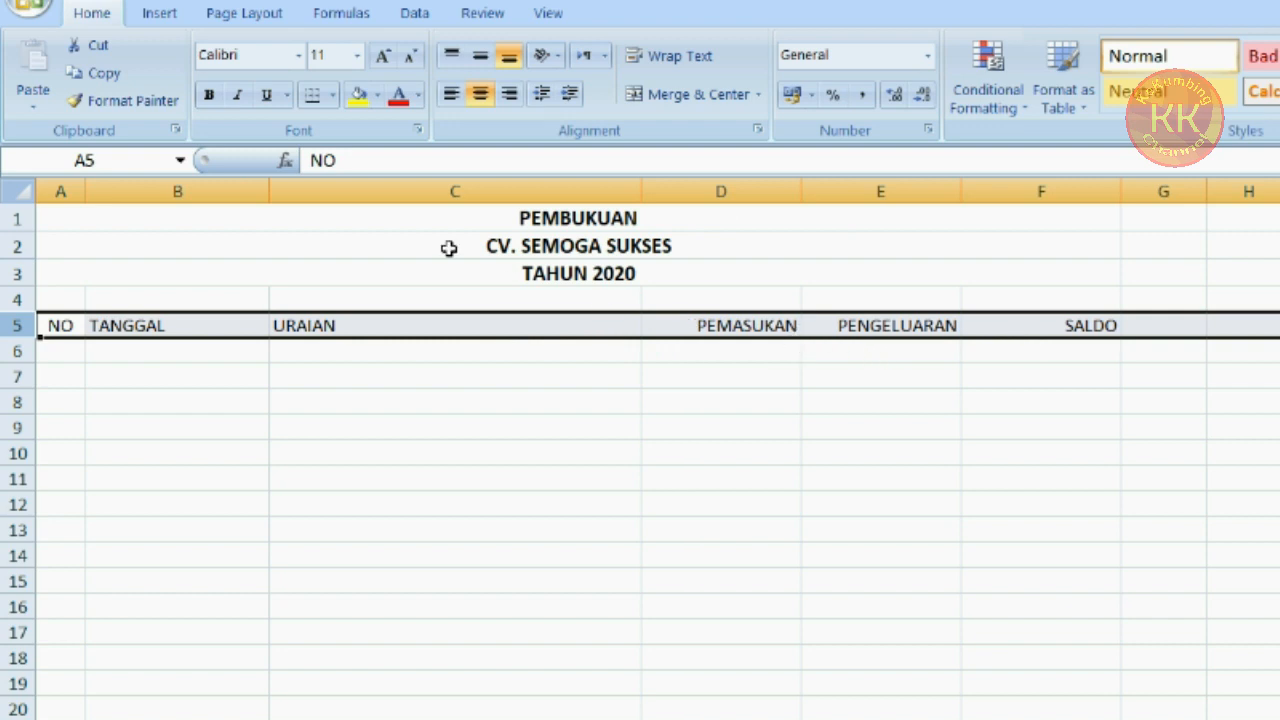
{"action": "left_click", "coordinate": [481, 94]}
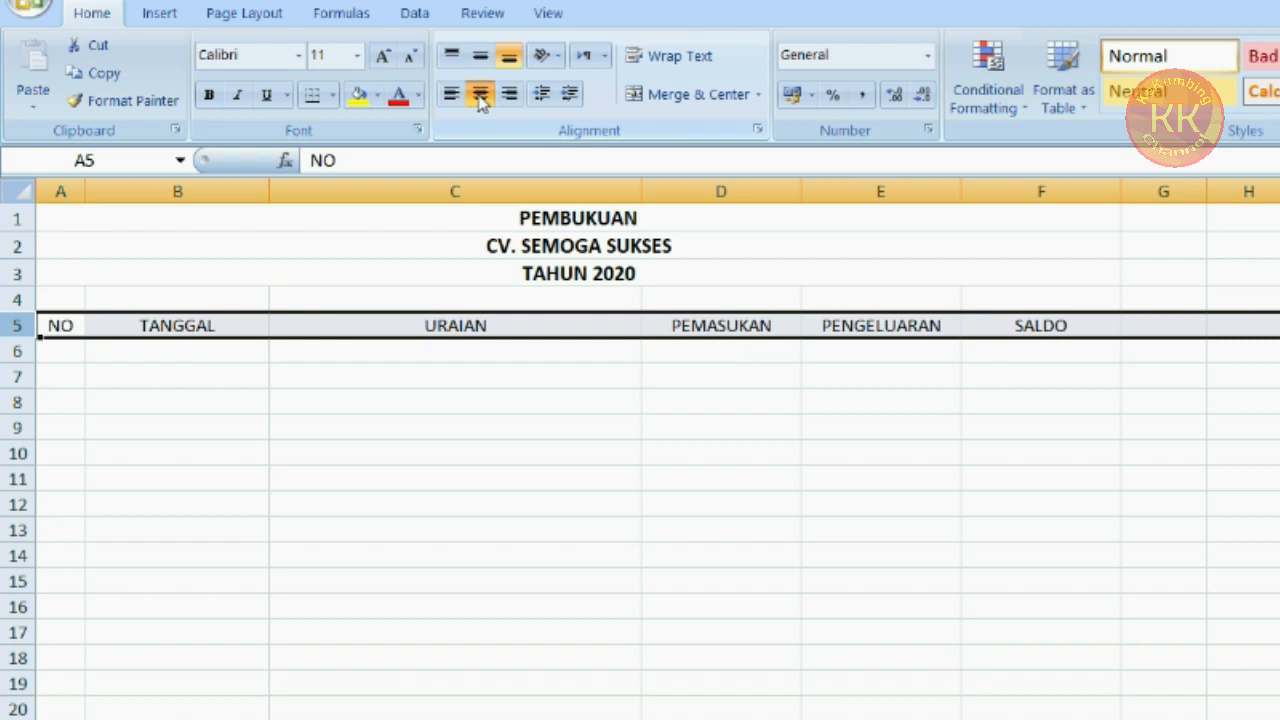
{"action": "left_click", "coordinate": [208, 96]}
{"action": "left_click", "coordinate": [429, 606]}
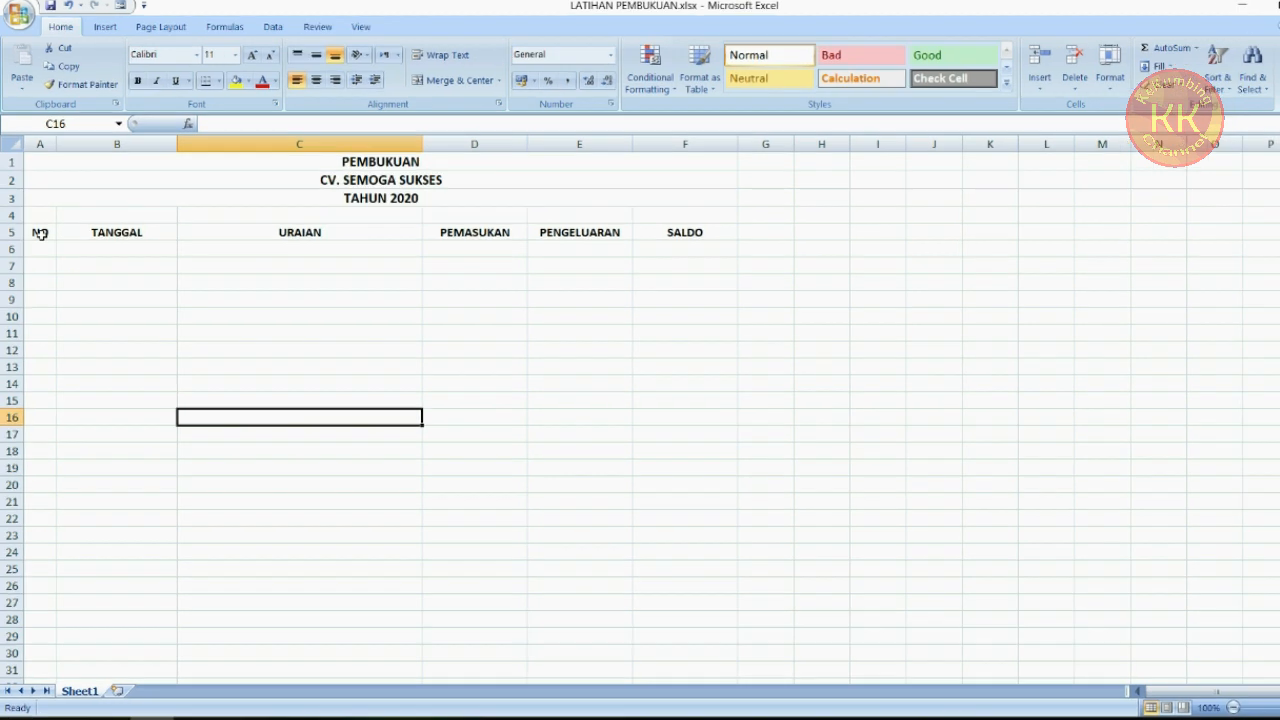
Apply all borders to the table range A5:F19 and to the total cells D20:F20
{"action": "left_click_drag", "start_coordinate": [40, 250], "coordinate": [751, 524]}
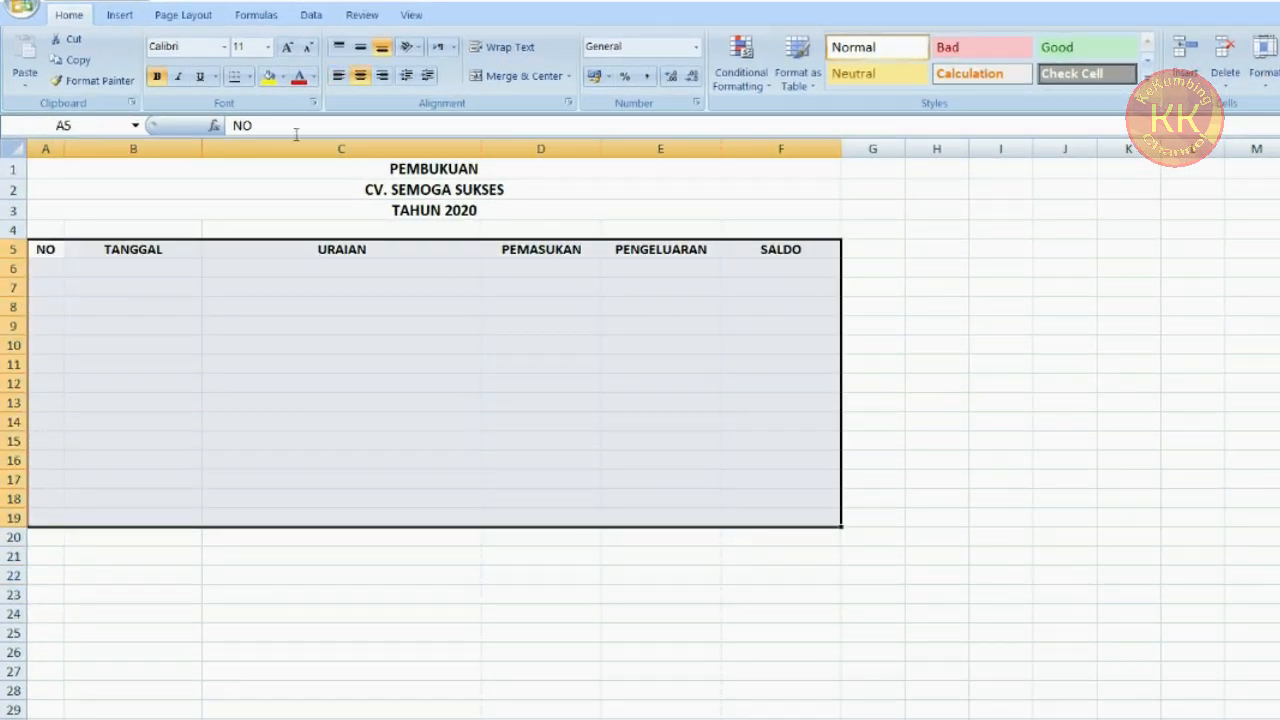
{"action": "left_click", "coordinate": [249, 76]}
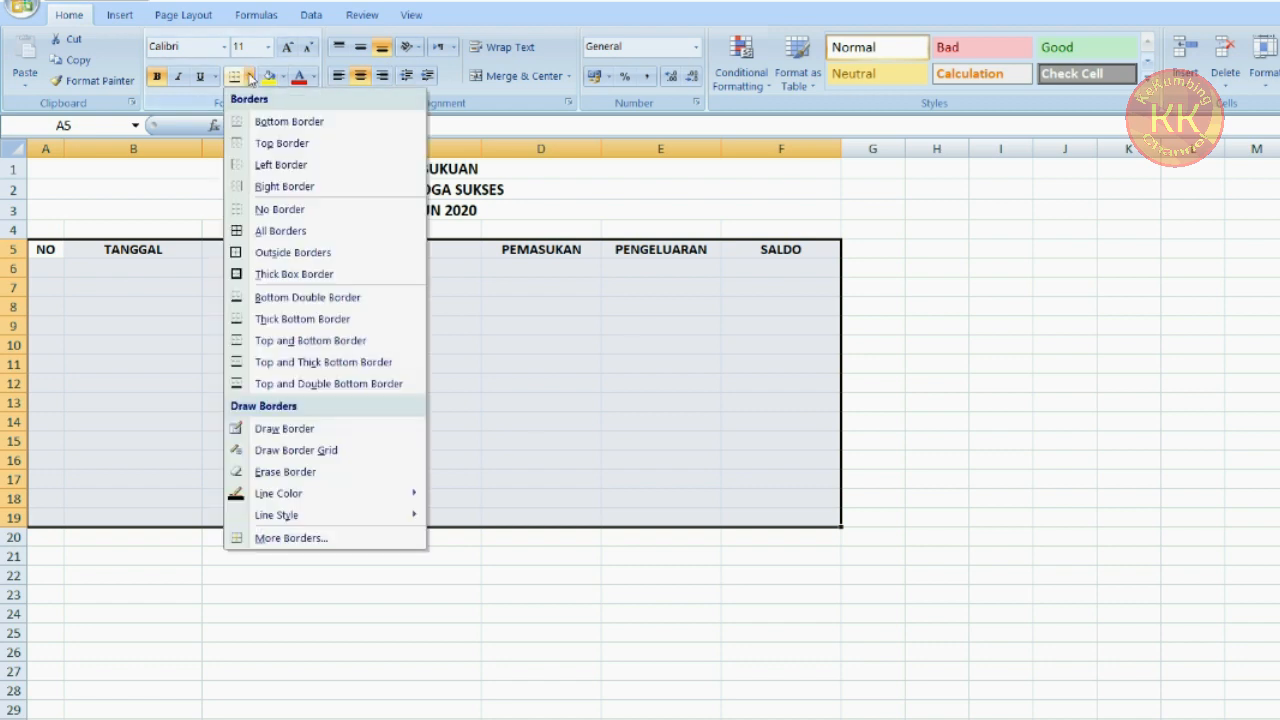
{"action": "left_click", "coordinate": [328, 231]}
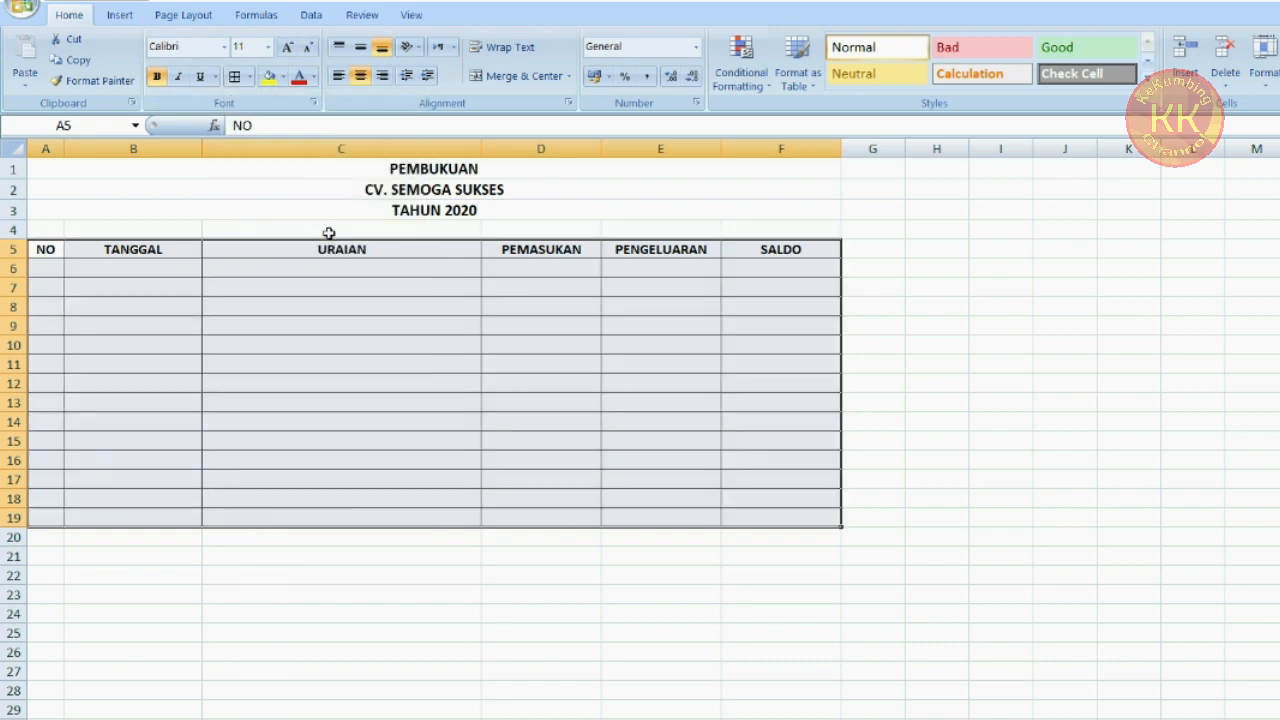
{"action": "left_click_drag", "start_coordinate": [578, 540], "coordinate": [751, 540]}
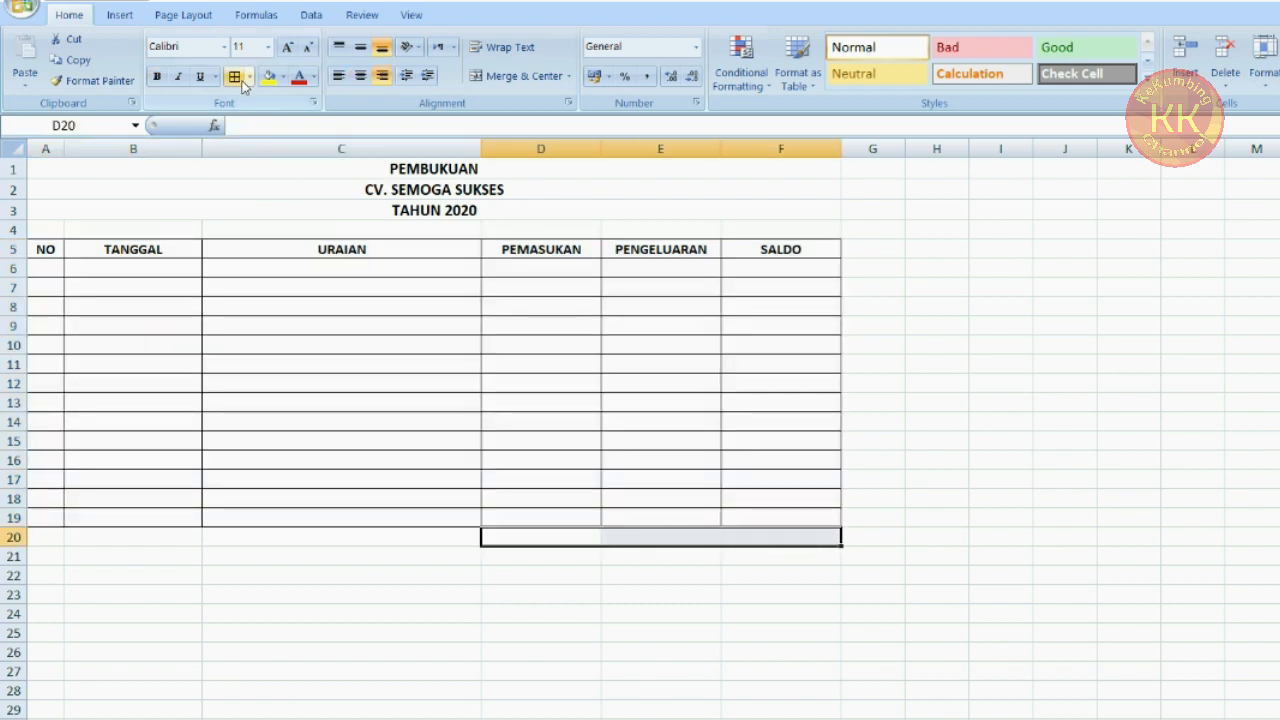
{"action": "left_click", "coordinate": [546, 539]}
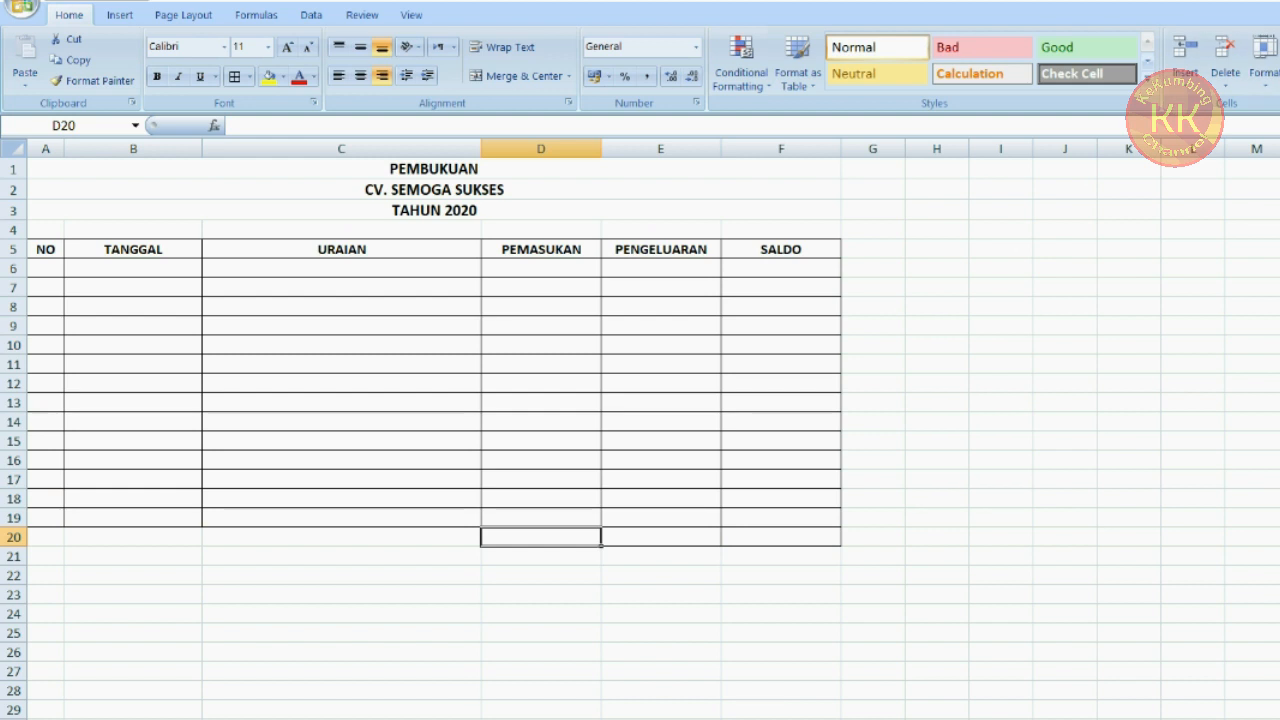
Insert SUM totals in D20 and E20 adding up D6:D19 and E6:E19
{"action": "key", "text": "alt+equal"}
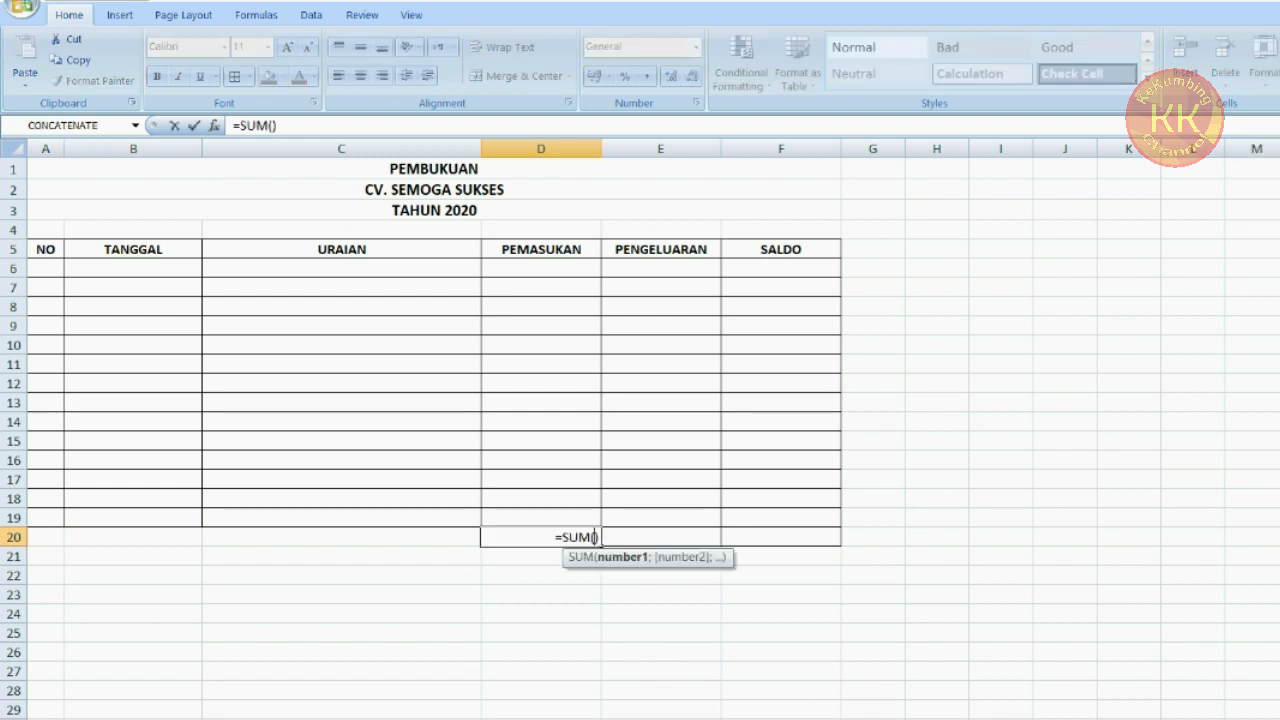
{"action": "left_click_drag", "start_coordinate": [577, 271], "coordinate": [578, 513]}
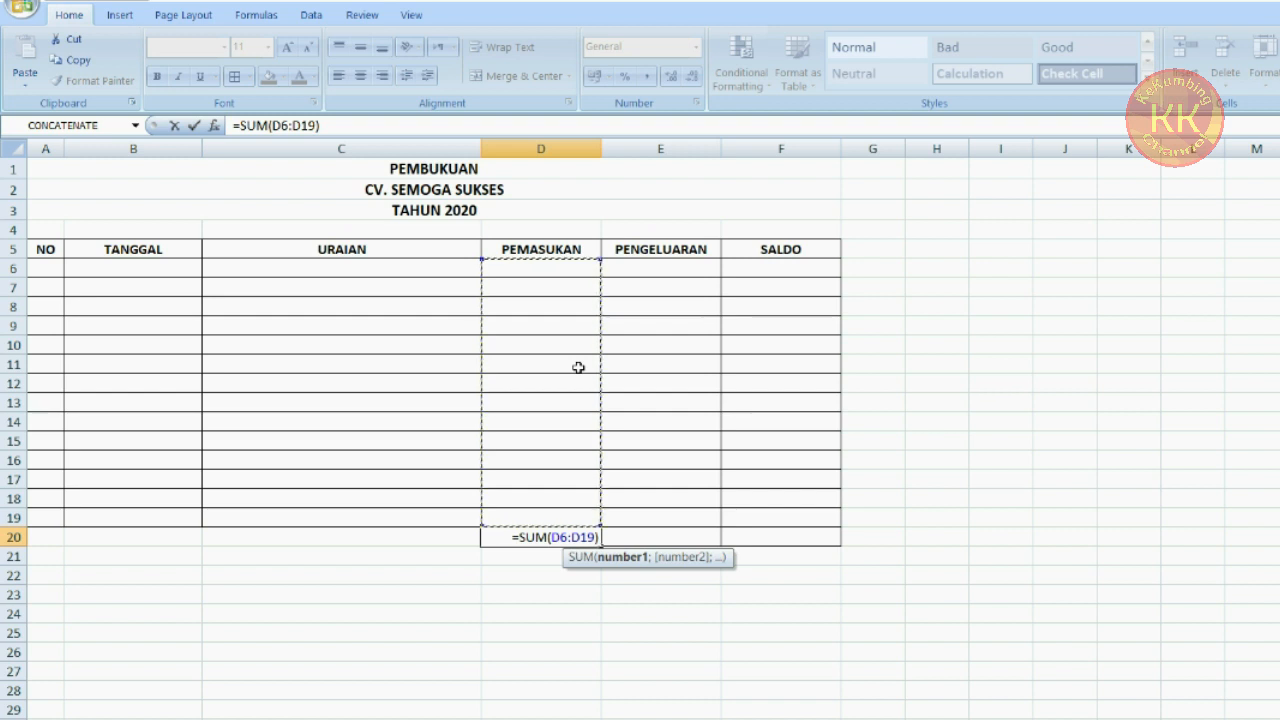
{"action": "key", "text": "Return"}
{"action": "left_click", "coordinate": [682, 539]}
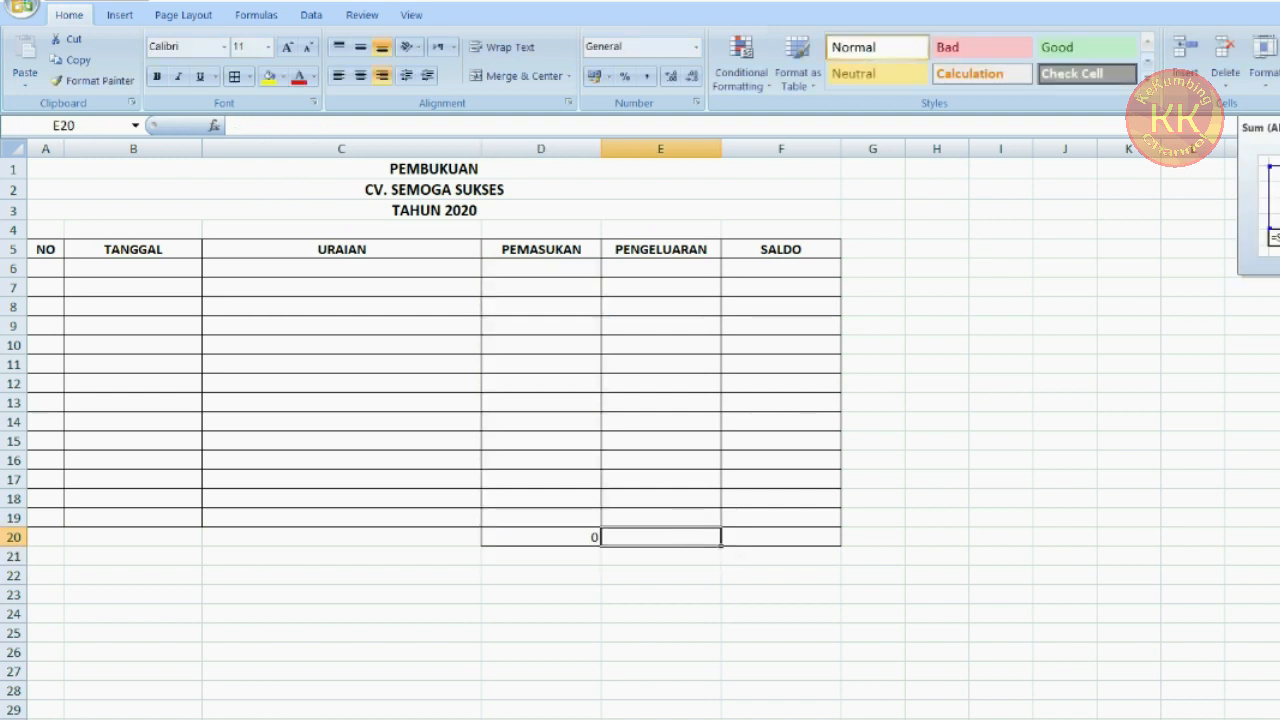
{"action": "key", "text": "alt+equal"}
{"action": "left_click_drag", "start_coordinate": [690, 272], "coordinate": [663, 512]}
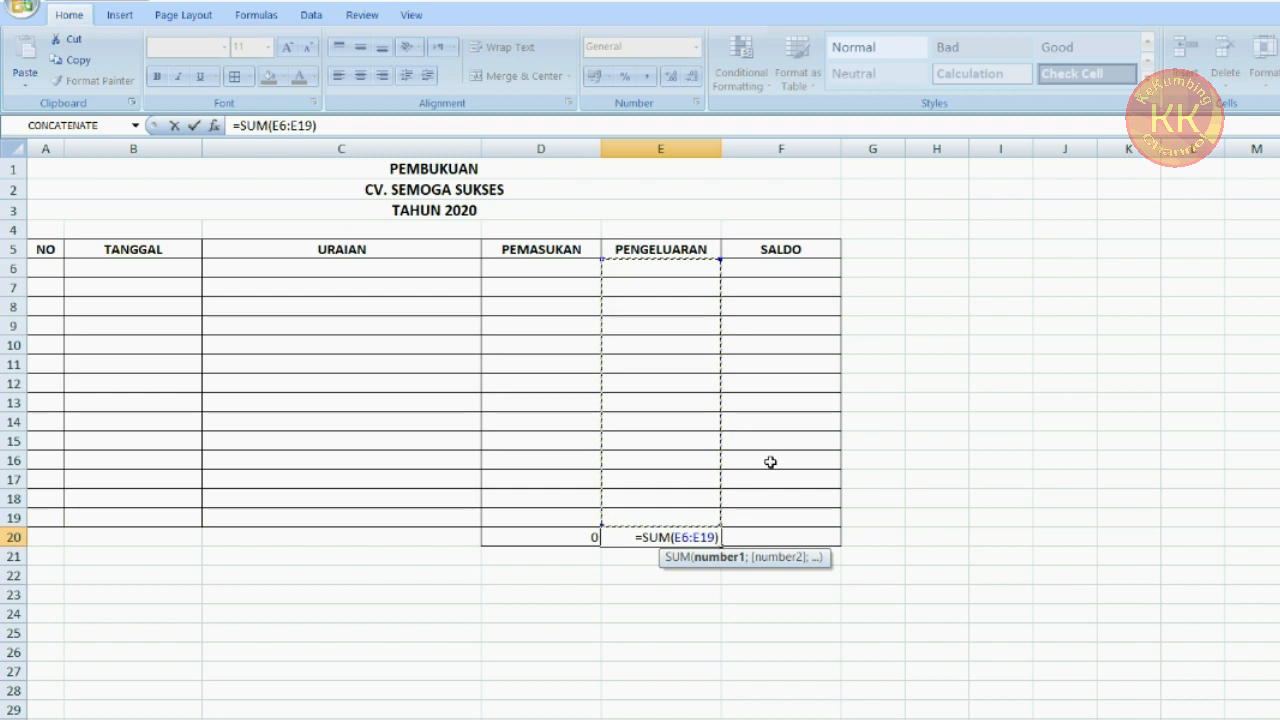
{"action": "key", "text": "Return"}
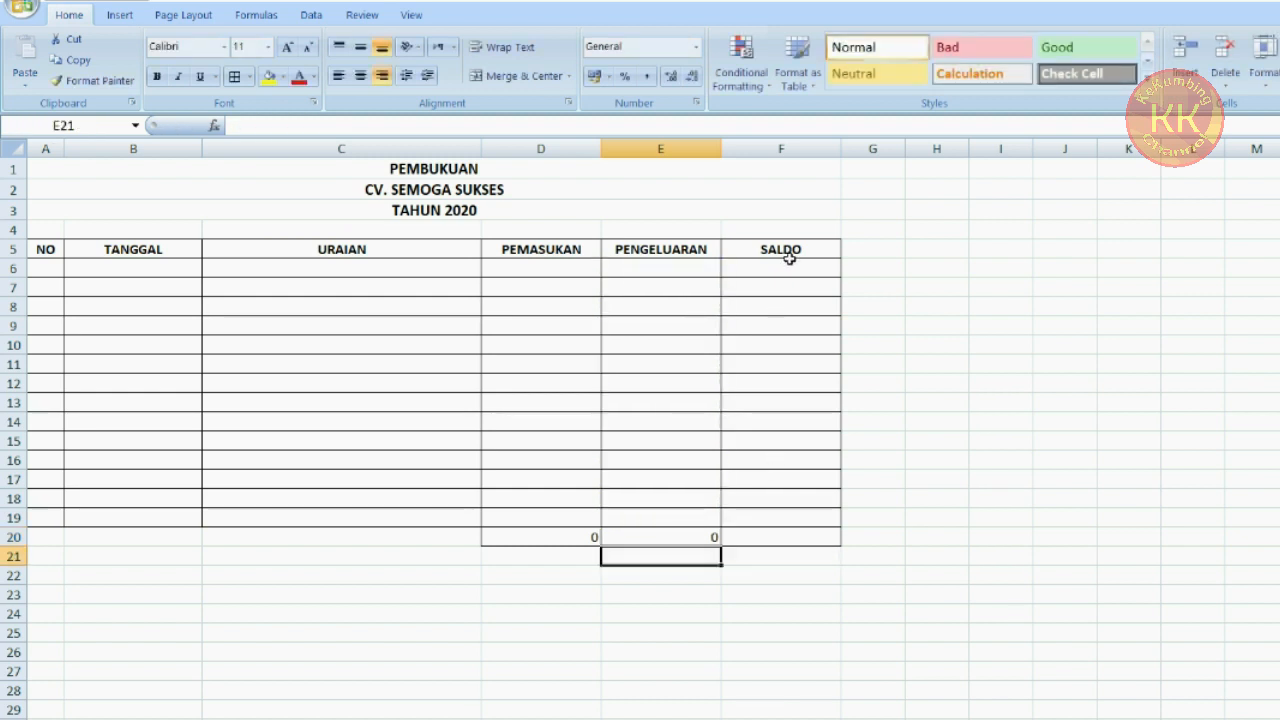
Enter a formula in F20 that subtracts E20 from D20
{"action": "left_click", "coordinate": [786, 537]}
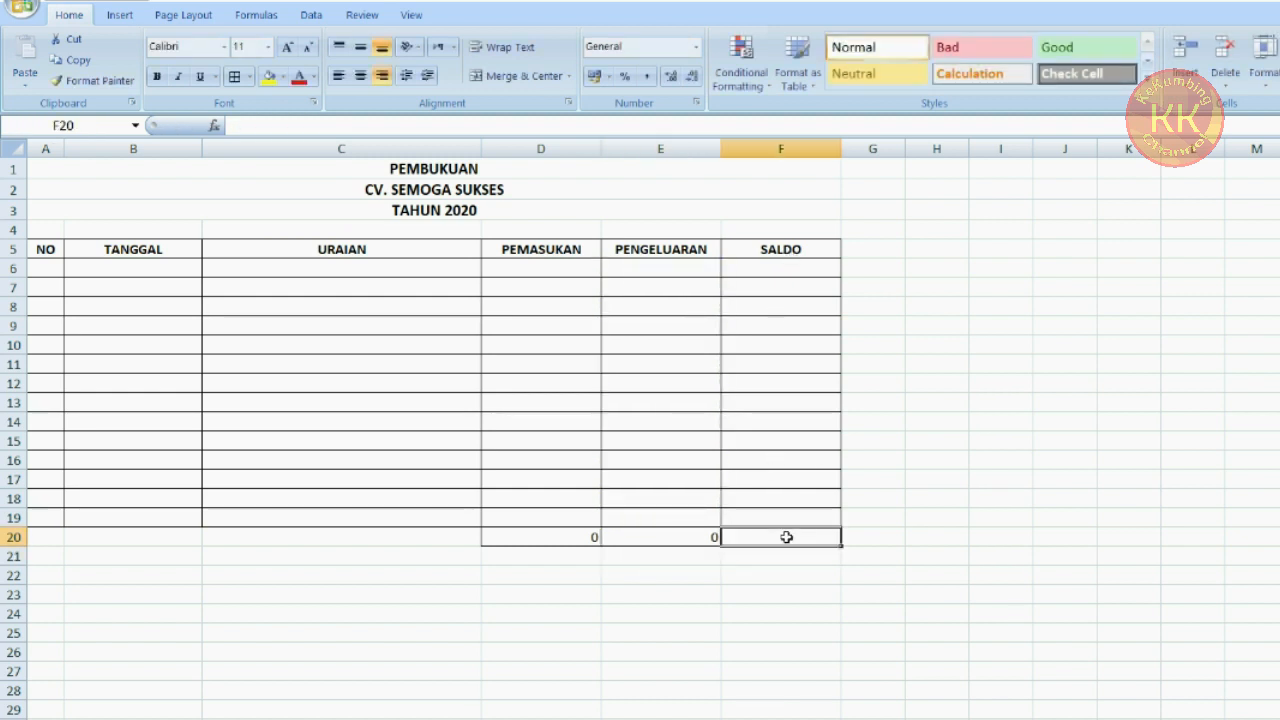
{"action": "type", "text": "="}
{"action": "left_click", "coordinate": [587, 537]}
{"action": "type", "text": "-"}
{"action": "left_click", "coordinate": [649, 537]}
{"action": "key", "text": "Return"}
Make the total cells D20:F20 bold
{"action": "left_click_drag", "start_coordinate": [591, 537], "coordinate": [831, 536]}
{"action": "left_click", "coordinate": [159, 79]}
{"action": "left_click", "coordinate": [577, 556]}
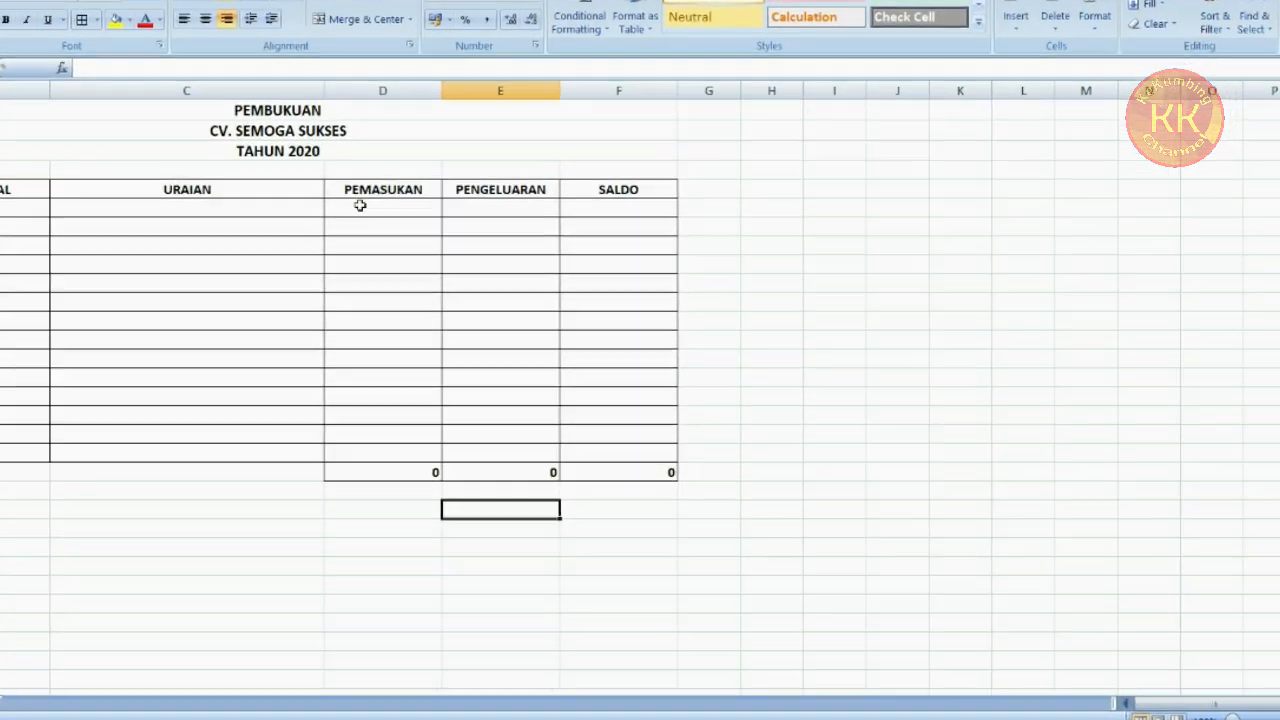
Apply Accounting format with the Rp symbol and 0 decimal places to D6:F20
{"action": "left_click_drag", "start_coordinate": [482, 256], "coordinate": [513, 272]}
{"action": "left_click_drag", "start_coordinate": [387, 219], "coordinate": [670, 470]}
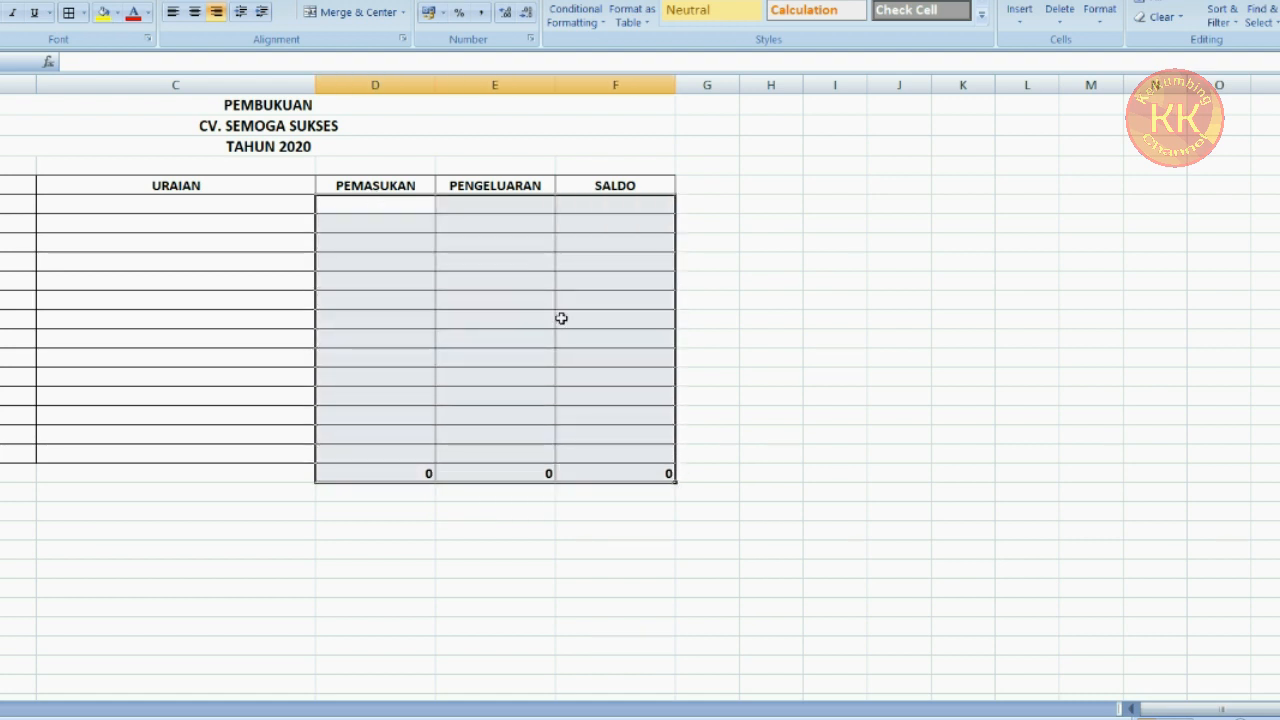
{"action": "left_click_drag", "start_coordinate": [408, 208], "coordinate": [633, 463]}
{"action": "left_click_drag", "start_coordinate": [400, 205], "coordinate": [628, 469]}
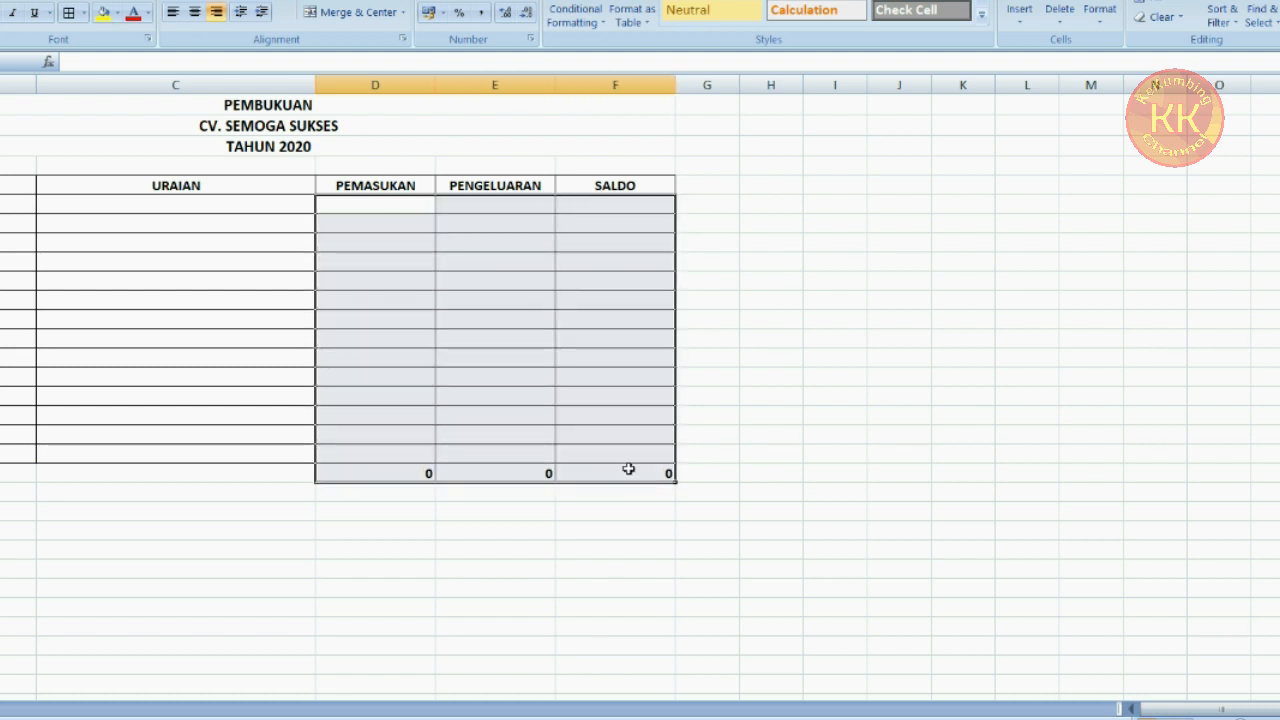
{"action": "right_click", "coordinate": [470, 280]}
{"action": "left_click", "coordinate": [575, 520]}
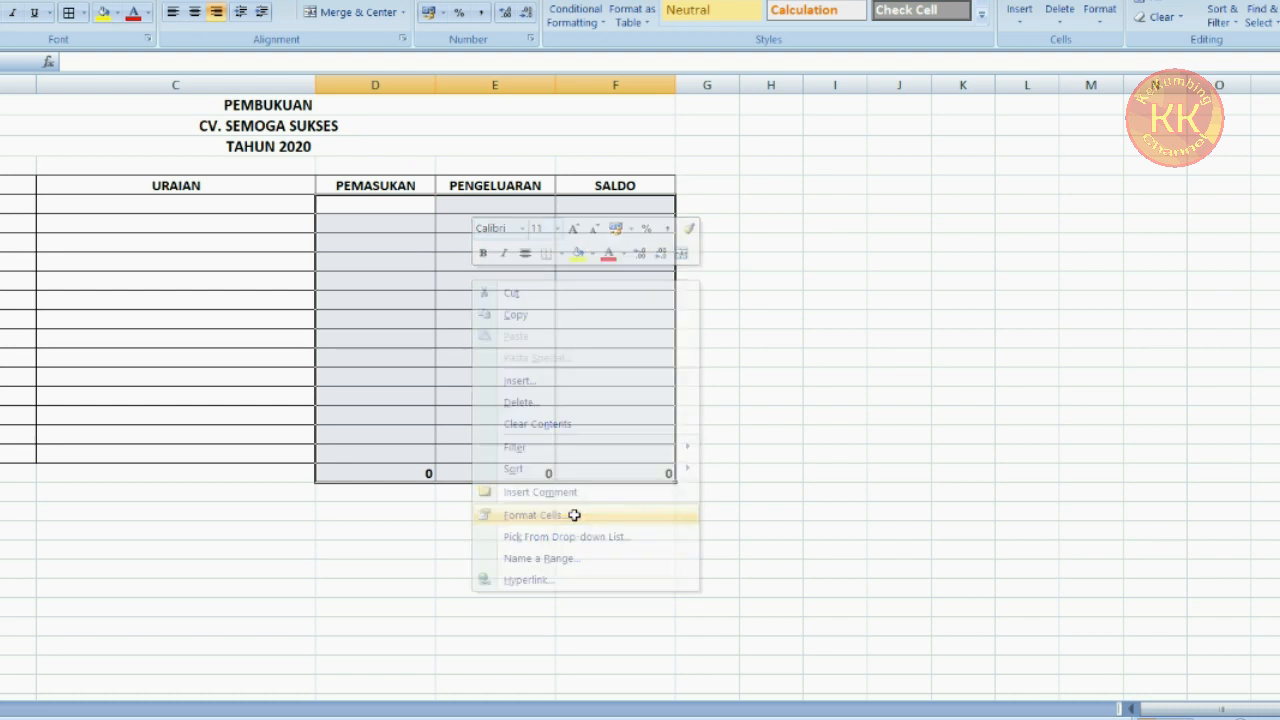
{"action": "left_click_drag", "start_coordinate": [608, 297], "coordinate": [986, 149]}
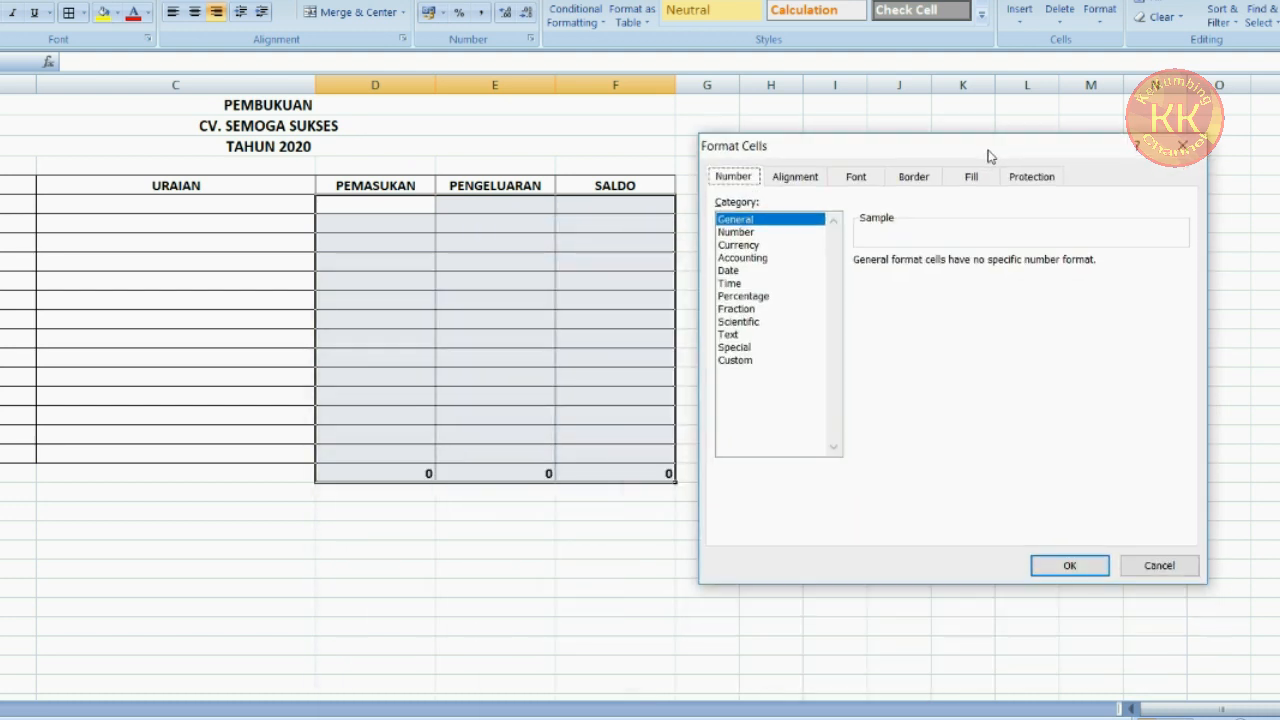
{"action": "left_click_drag", "start_coordinate": [824, 150], "coordinate": [843, 155]}
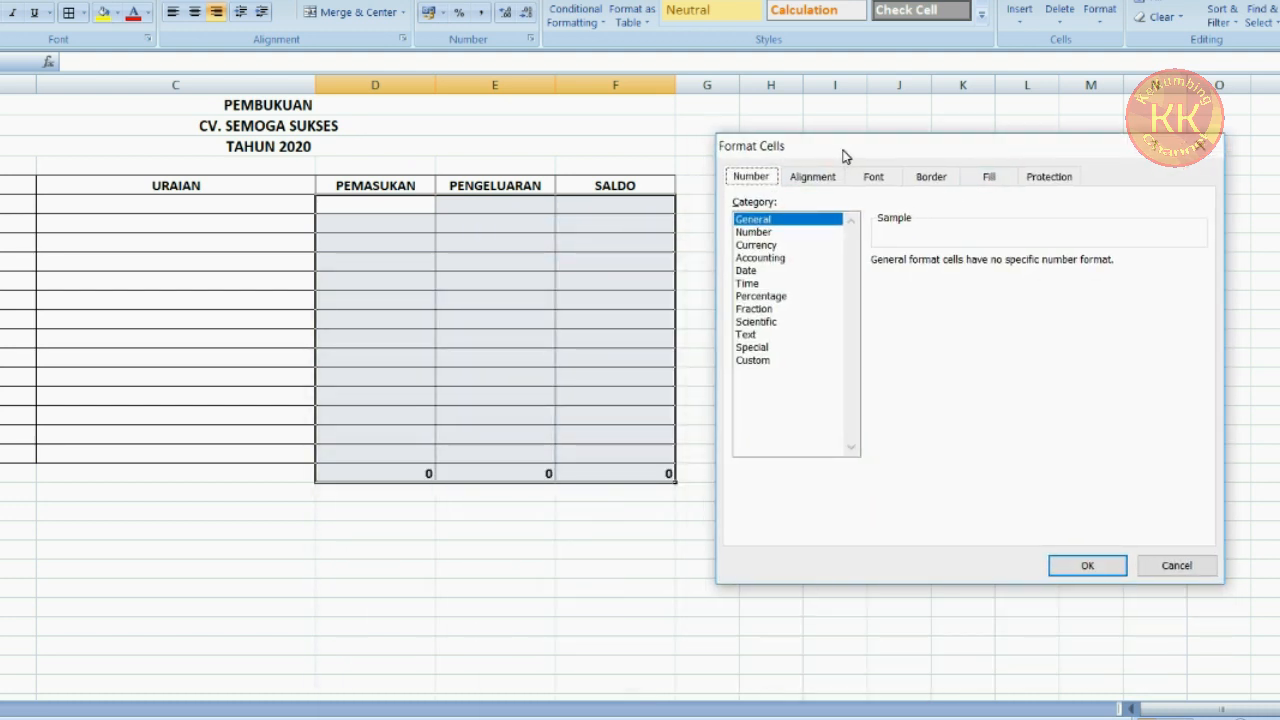
{"action": "left_click", "coordinate": [770, 258]}
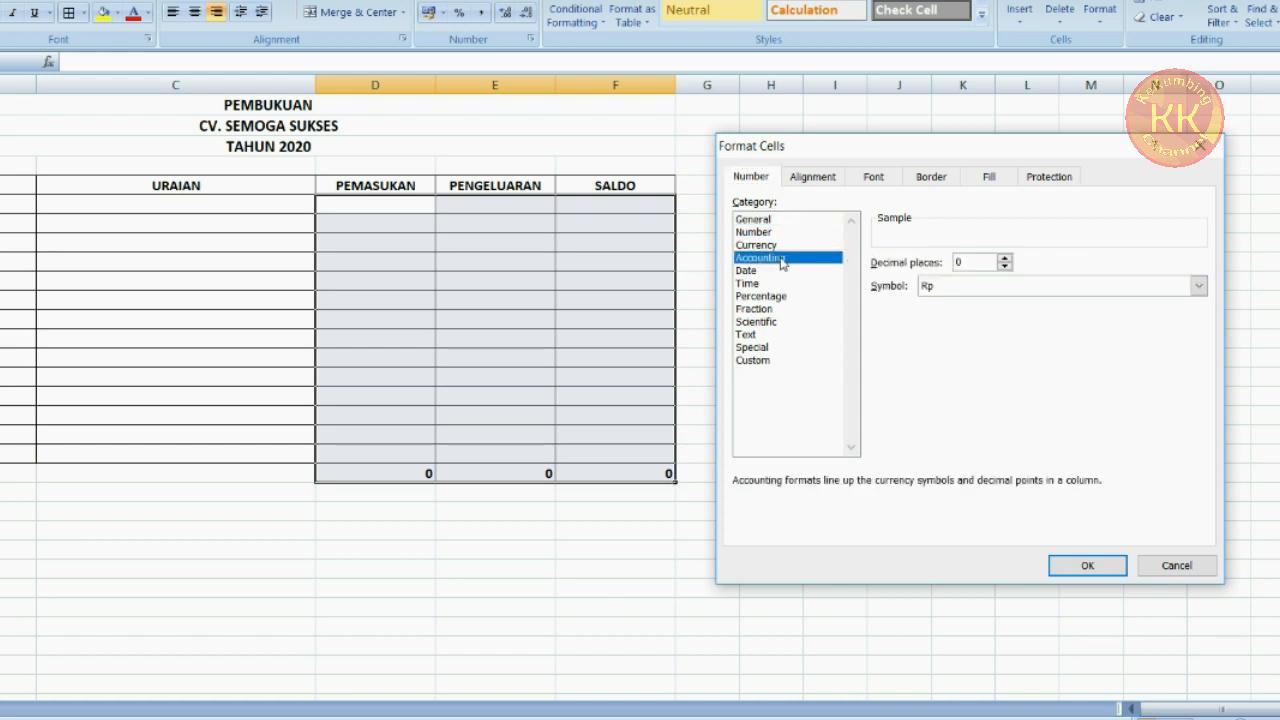
{"action": "left_click", "coordinate": [985, 294]}
{"action": "left_click", "coordinate": [930, 309]}
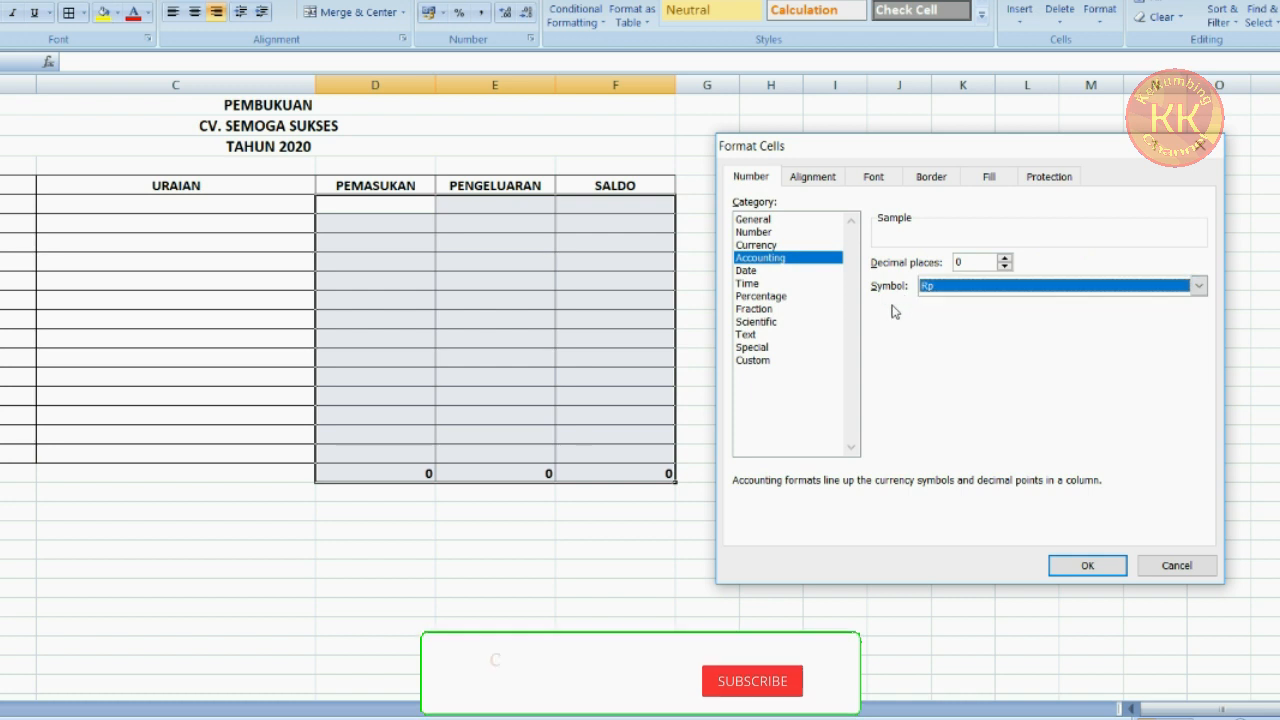
{"action": "left_click", "coordinate": [1088, 567]}
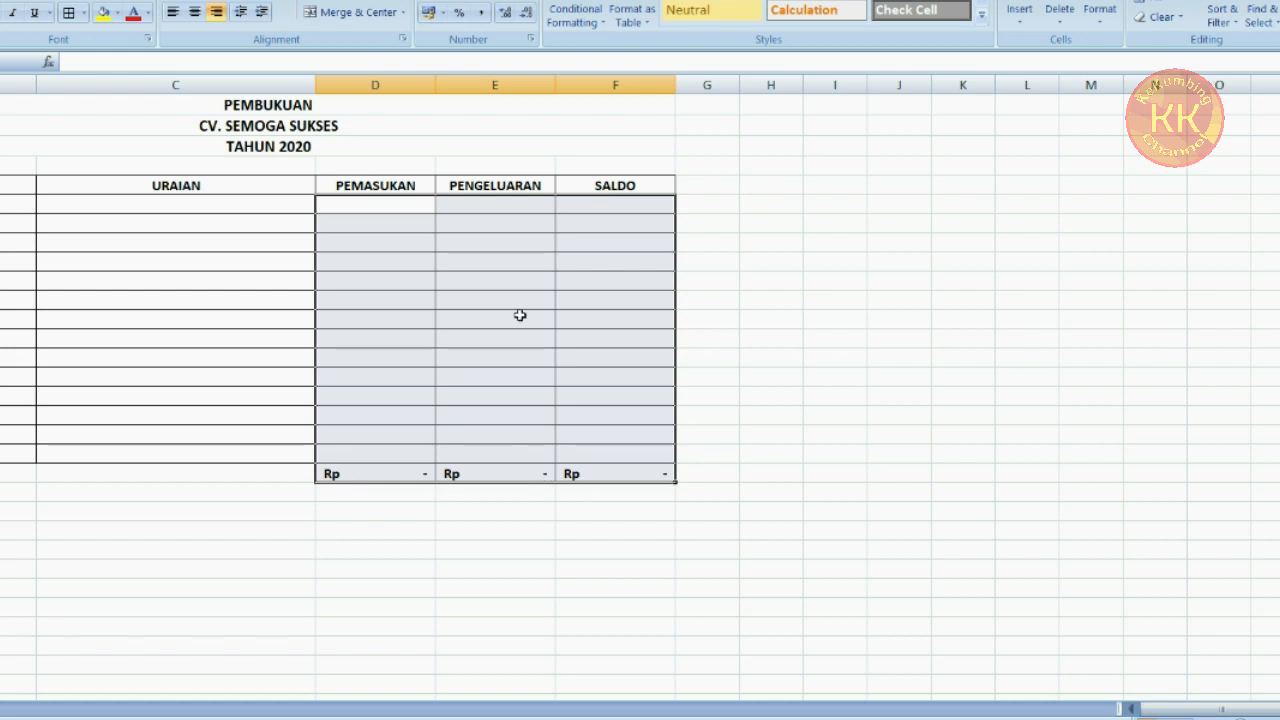
Change the Accounting symbol for D6:F20 to None
{"action": "right_click", "coordinate": [497, 279]}
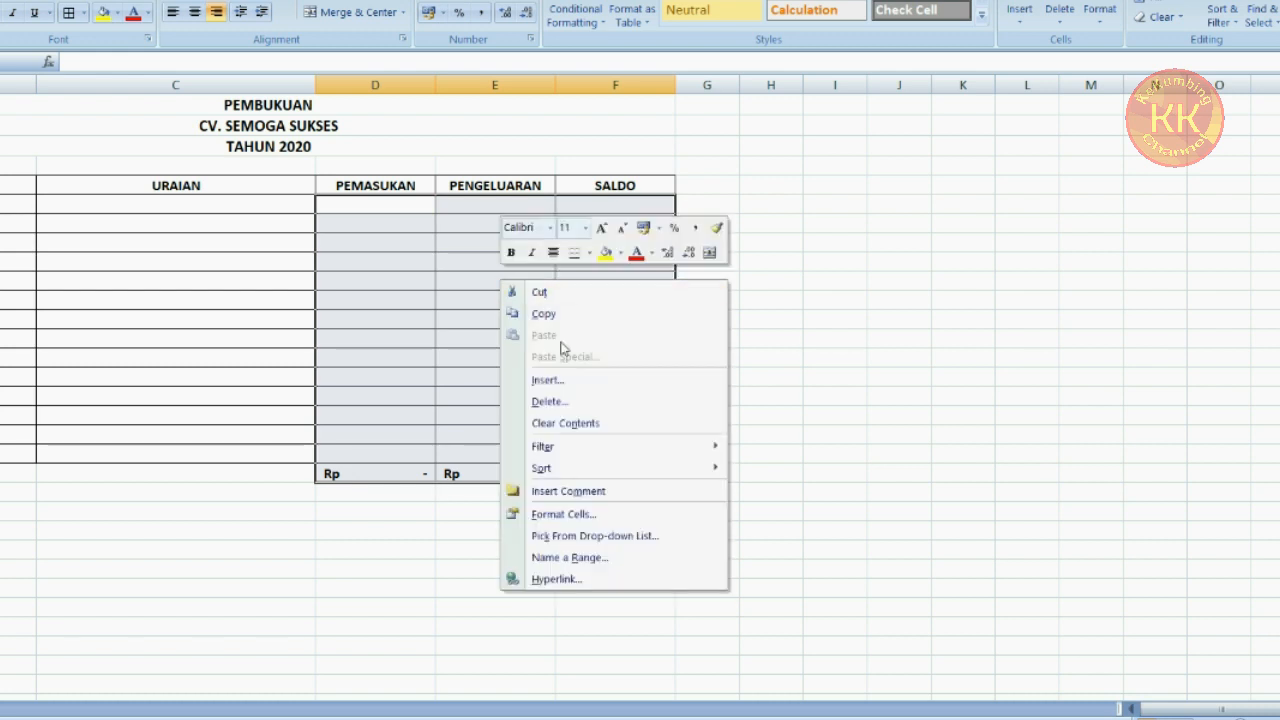
{"action": "left_click", "coordinate": [600, 516]}
{"action": "left_click", "coordinate": [652, 432]}
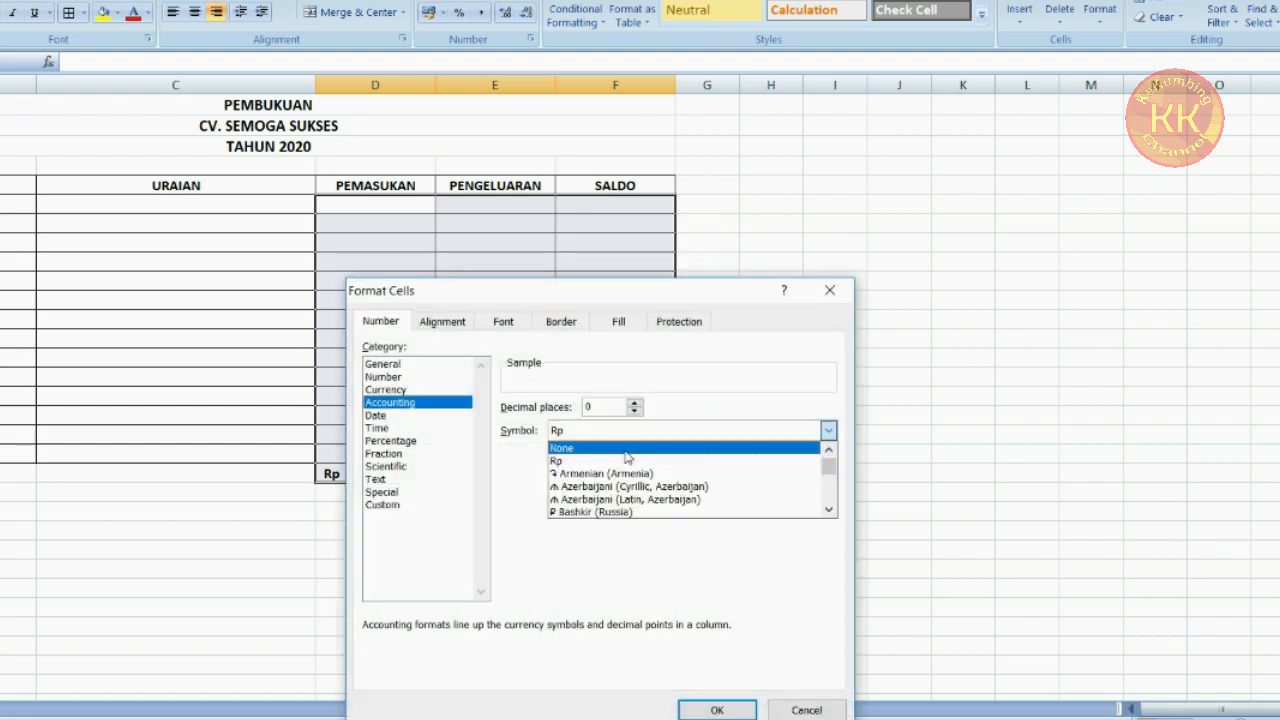
{"action": "left_click", "coordinate": [627, 457]}
{"action": "left_click", "coordinate": [717, 709]}
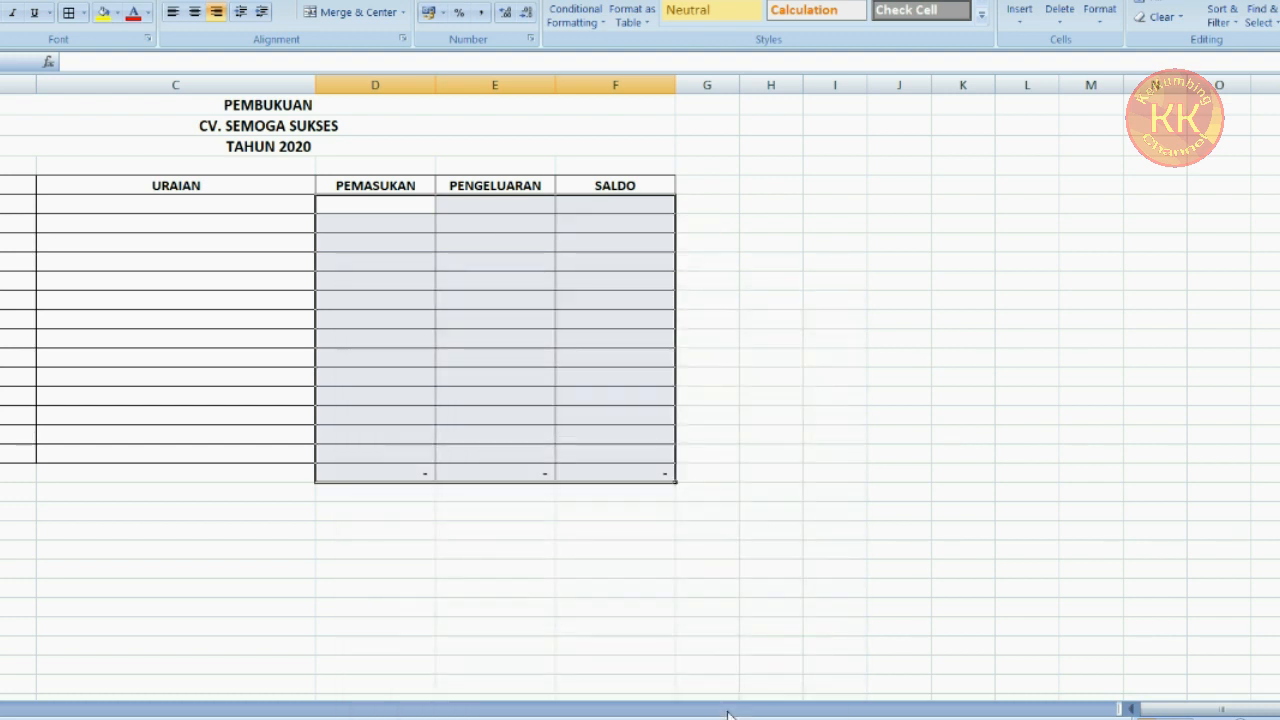
Format D6:F20 as Number with 2 decimal places and the 1000 separator
{"action": "left_click", "coordinate": [591, 471]}
{"action": "left_click_drag", "start_coordinate": [367, 205], "coordinate": [638, 470]}
{"action": "right_click", "coordinate": [565, 270]}
{"action": "left_click", "coordinate": [678, 510]}
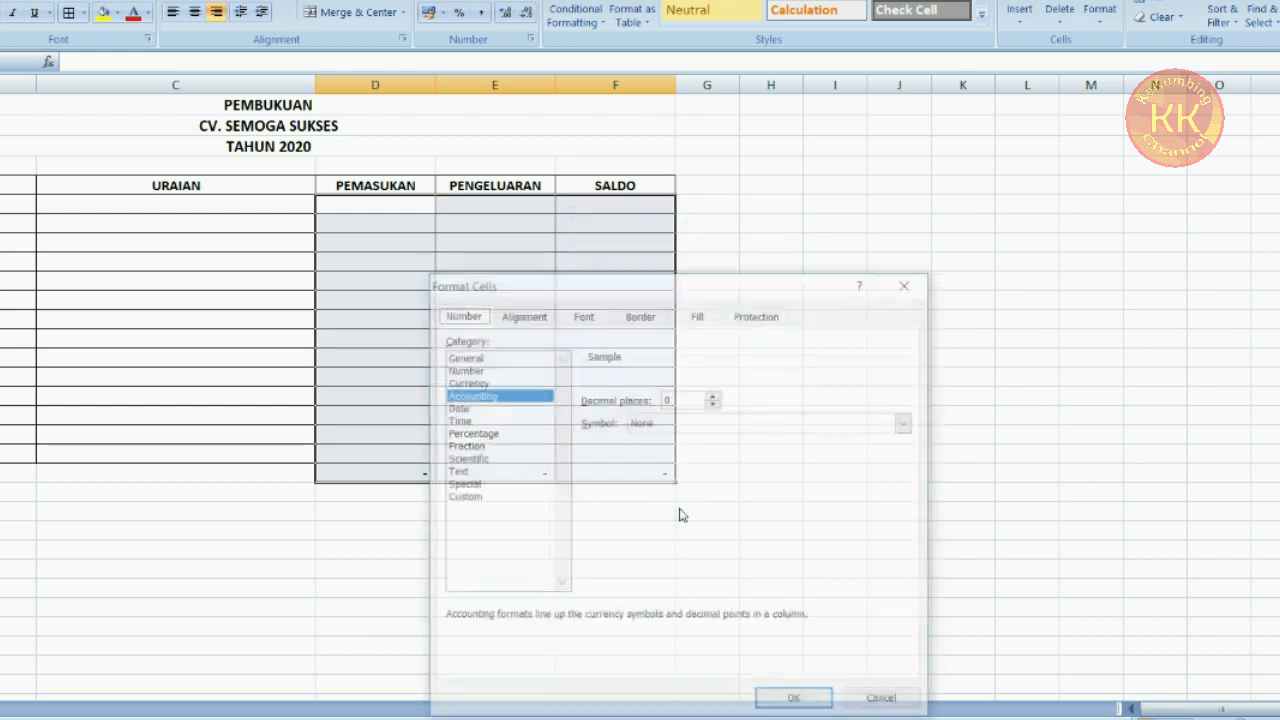
{"action": "left_click_drag", "start_coordinate": [671, 291], "coordinate": [964, 163]}
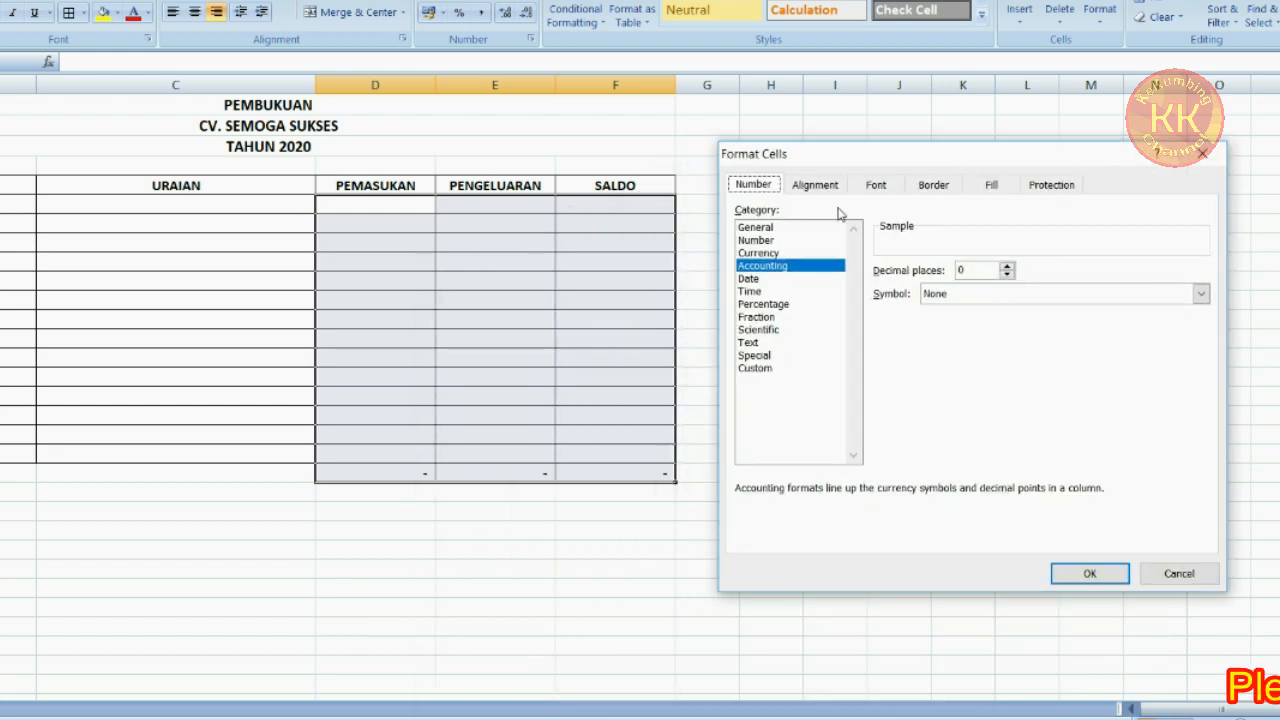
{"action": "left_click", "coordinate": [792, 241]}
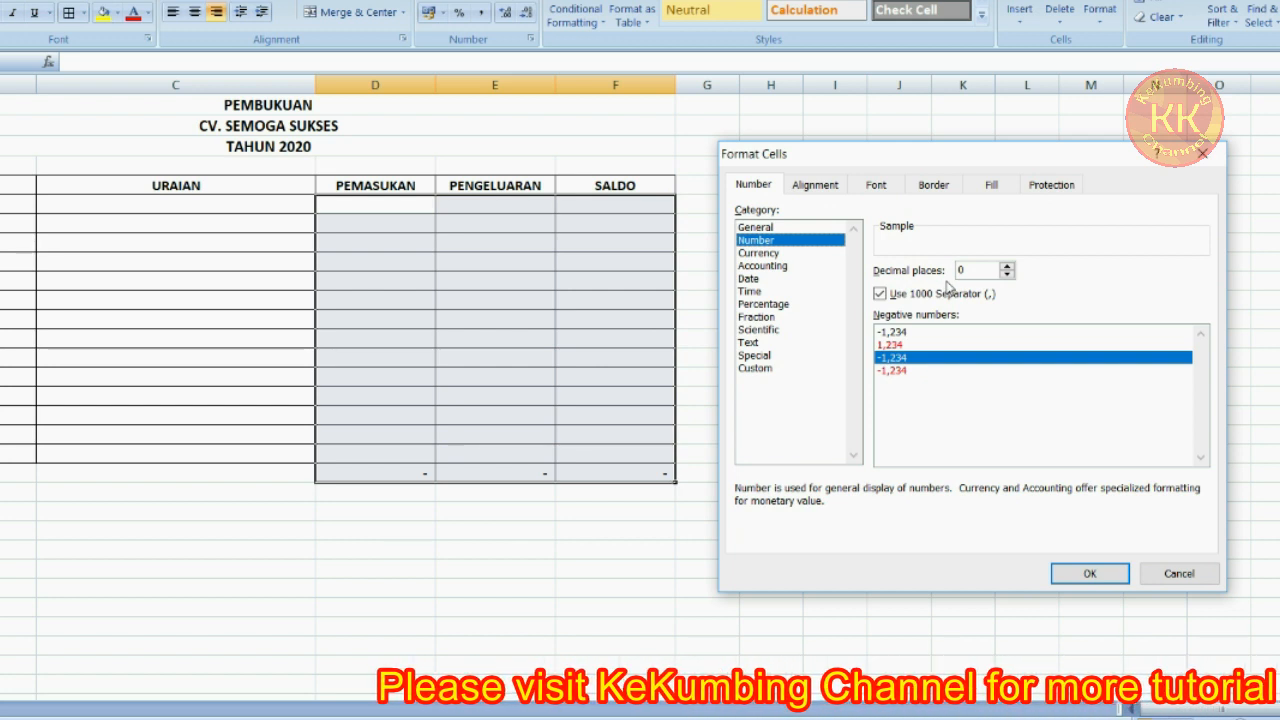
{"action": "left_click", "coordinate": [1007, 266]}
{"action": "left_click", "coordinate": [1007, 266]}
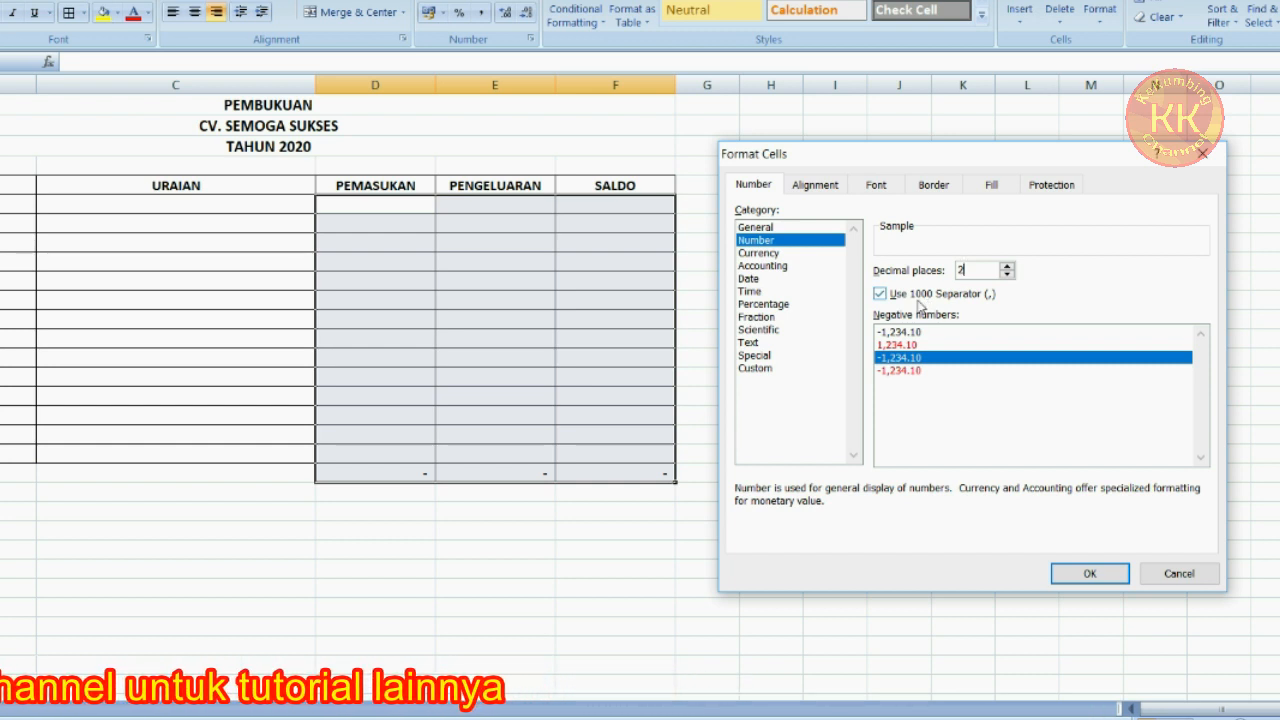
{"action": "left_click", "coordinate": [1088, 574]}
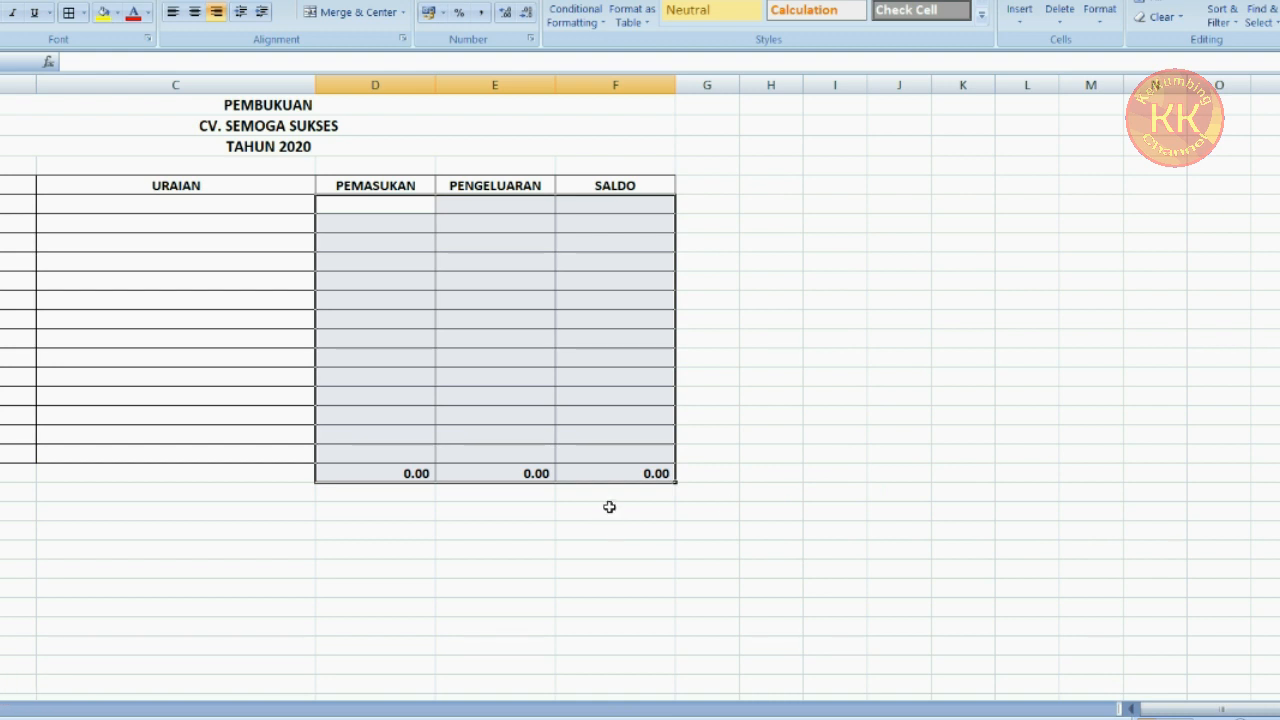
{"action": "left_click", "coordinate": [609, 507]}
{"action": "left_click", "coordinate": [415, 473]}
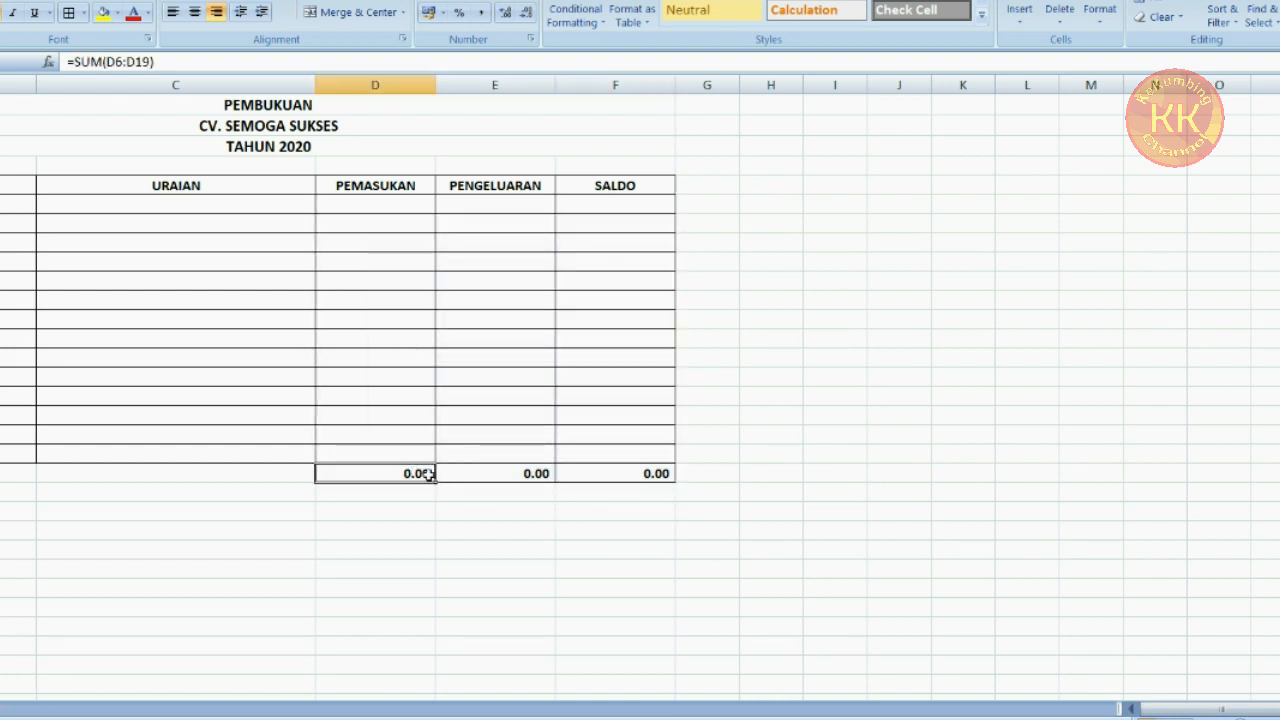
{"action": "left_click_drag", "start_coordinate": [428, 473], "coordinate": [600, 477]}
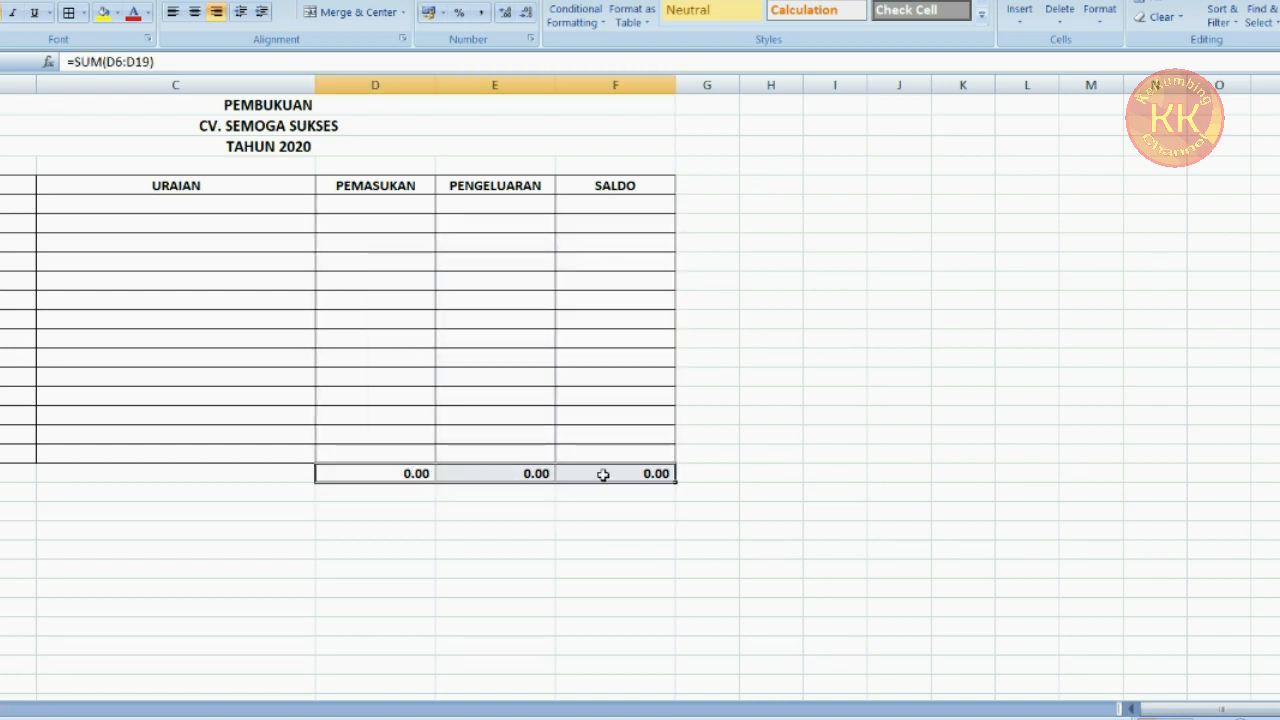
{"action": "left_click", "coordinate": [614, 512]}
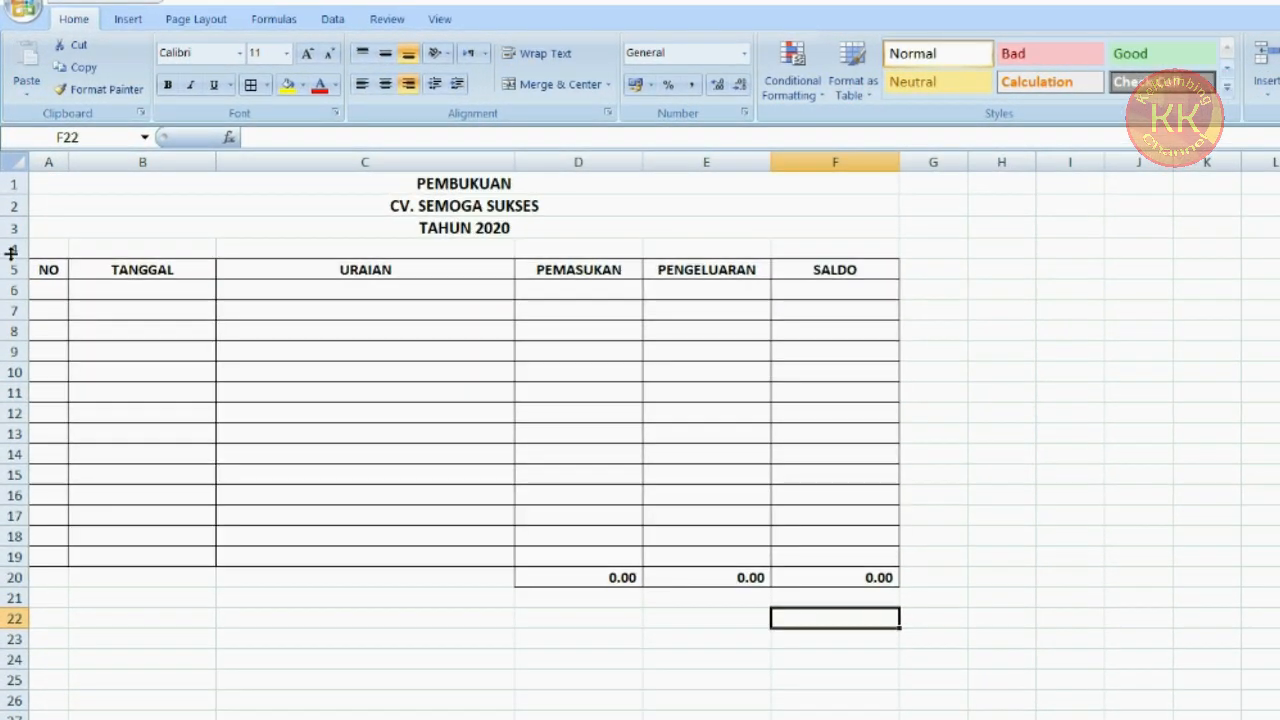
{"action": "left_click_drag", "start_coordinate": [12, 253], "coordinate": [13, 251]}
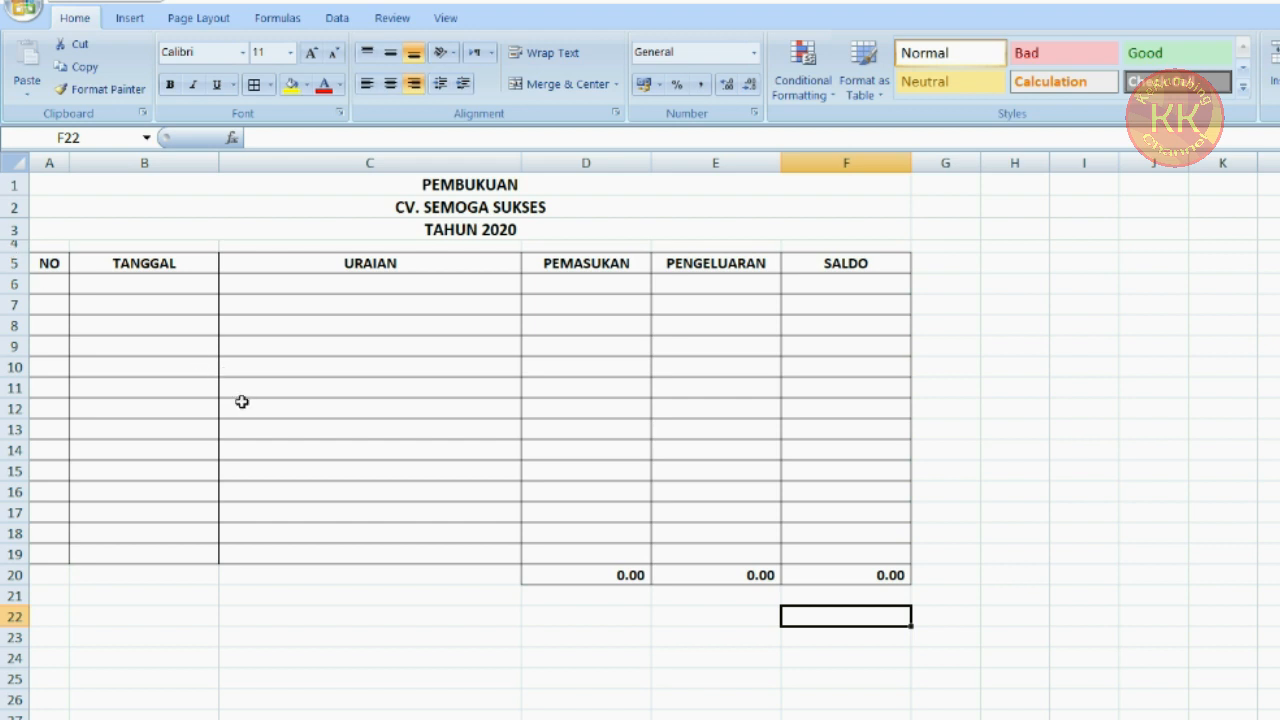
Freeze the panes above row 6 so the title and header rows stay in place
{"action": "left_click", "coordinate": [8, 284]}
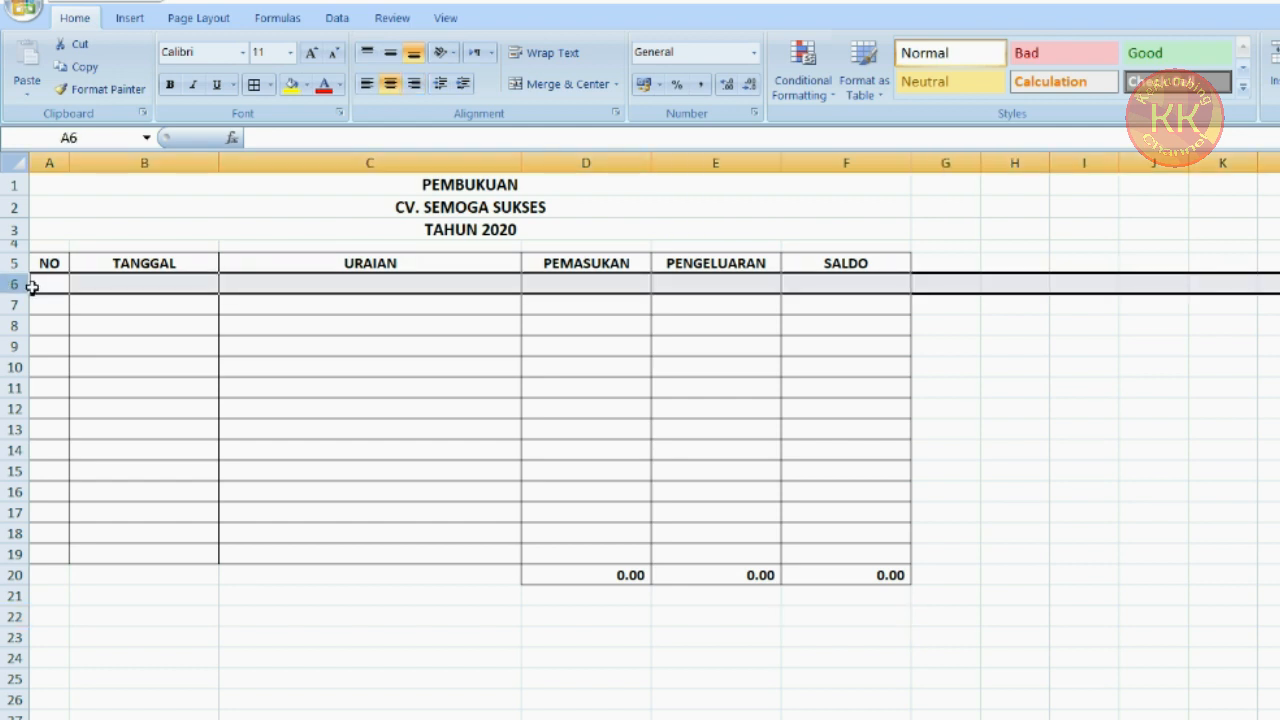
{"action": "left_click", "coordinate": [47, 286]}
{"action": "left_click", "coordinate": [89, 281]}
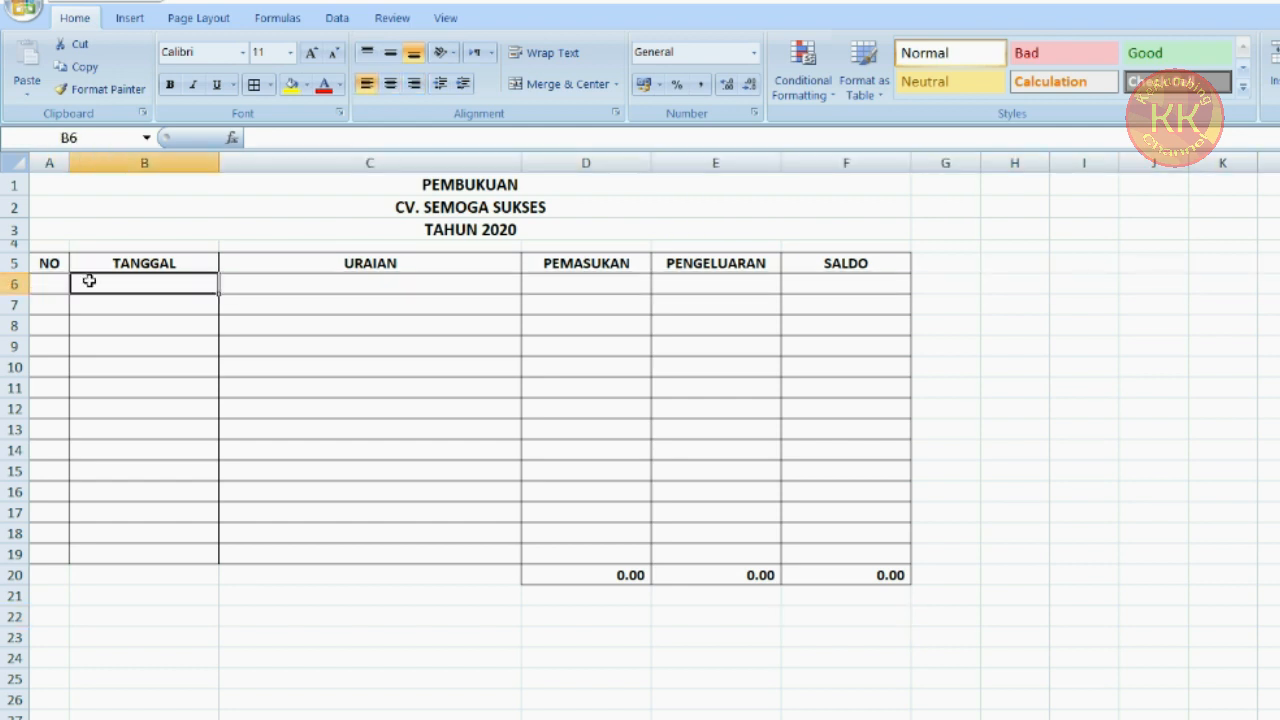
{"action": "left_click", "coordinate": [12, 284]}
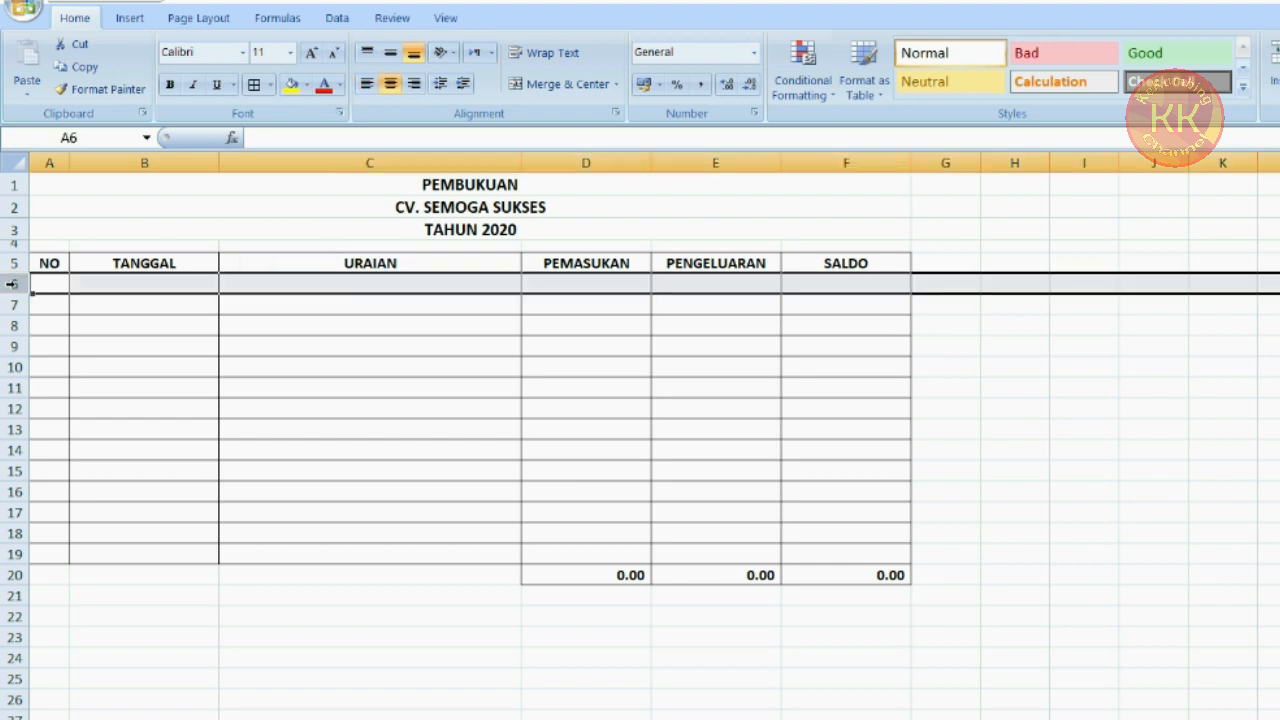
{"action": "left_click", "coordinate": [447, 17]}
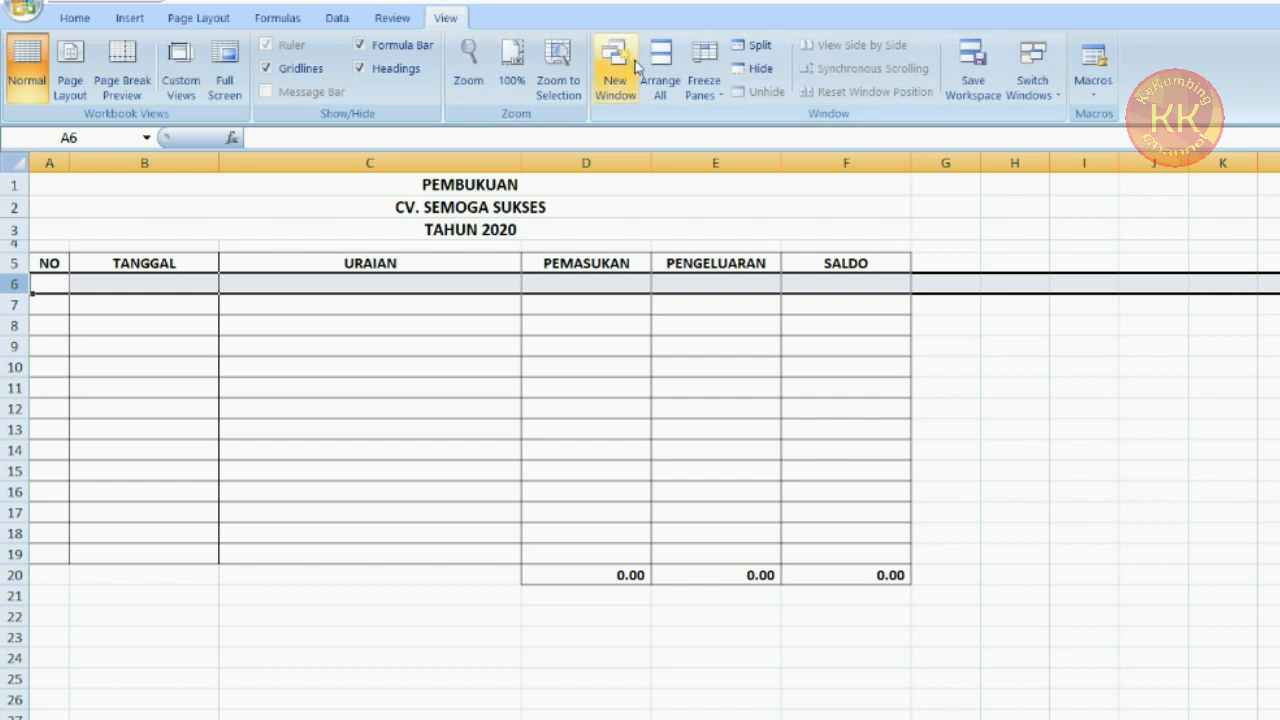
{"action": "left_click", "coordinate": [704, 80]}
{"action": "left_click", "coordinate": [765, 198]}
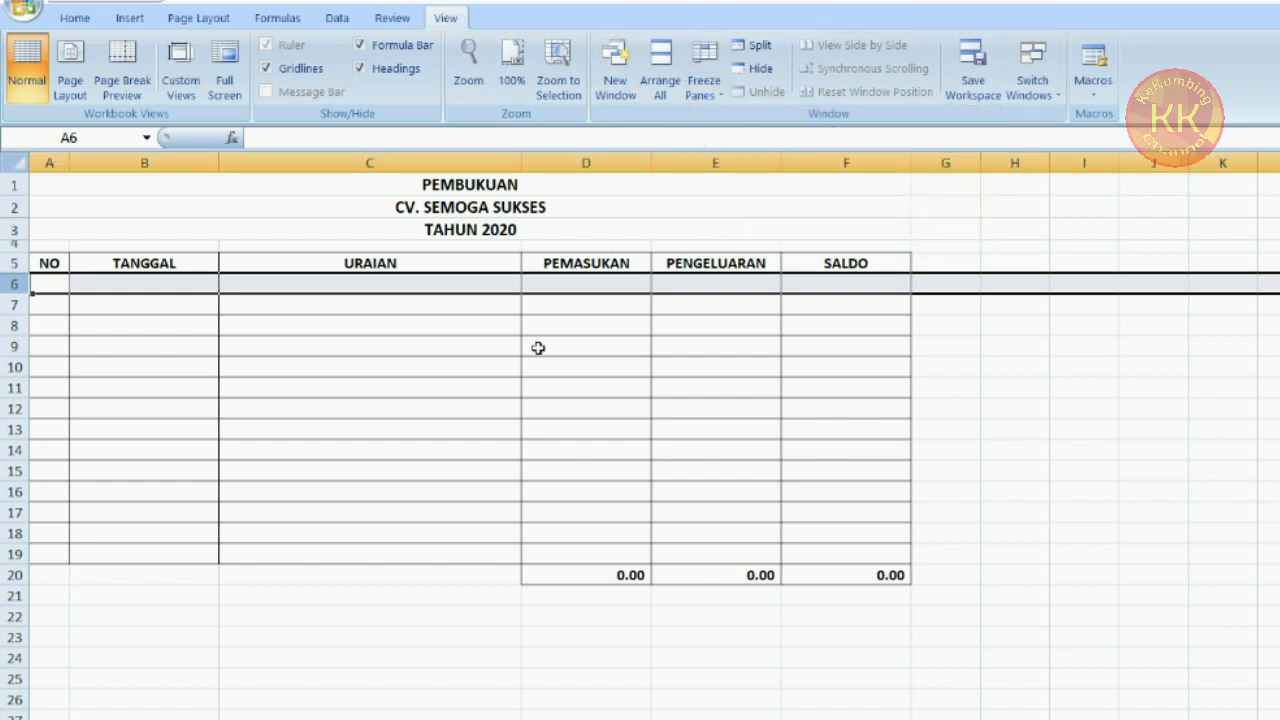
Scroll the sheet up and down to check the frozen header rows
{"action": "left_click", "coordinate": [421, 385]}
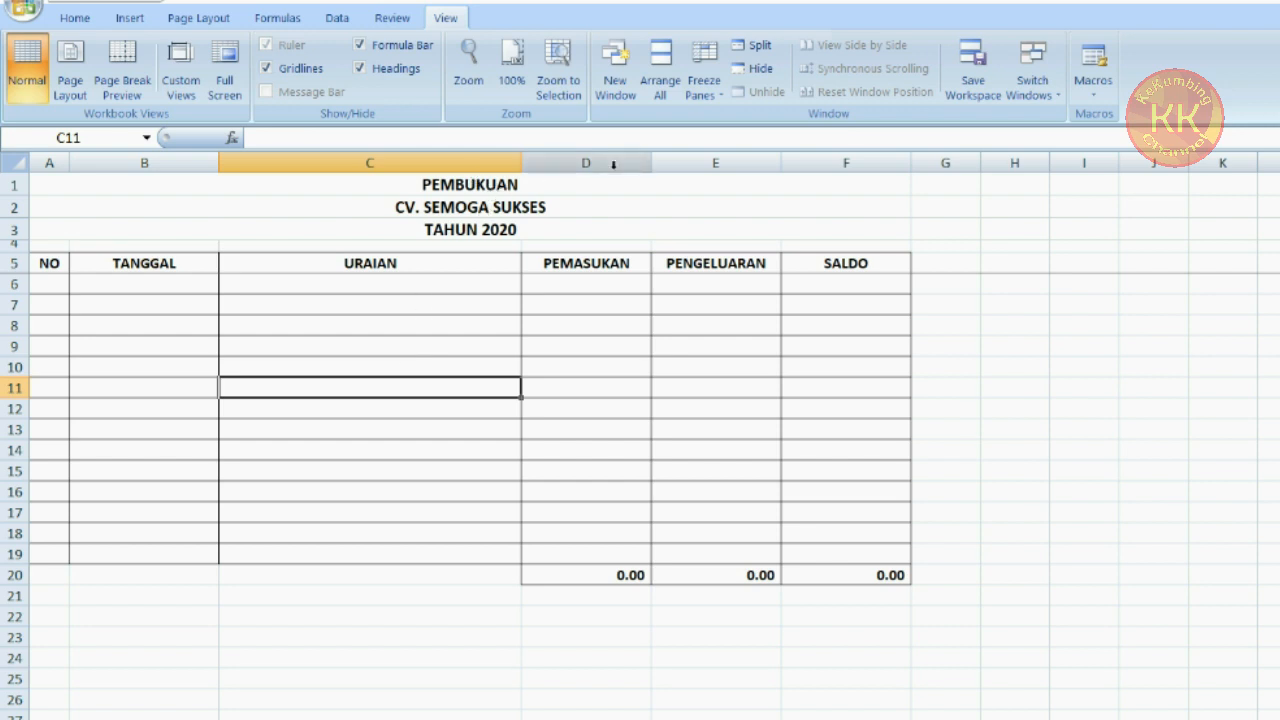
{"action": "left_click_drag", "start_coordinate": [15, 185], "coordinate": [15, 263]}
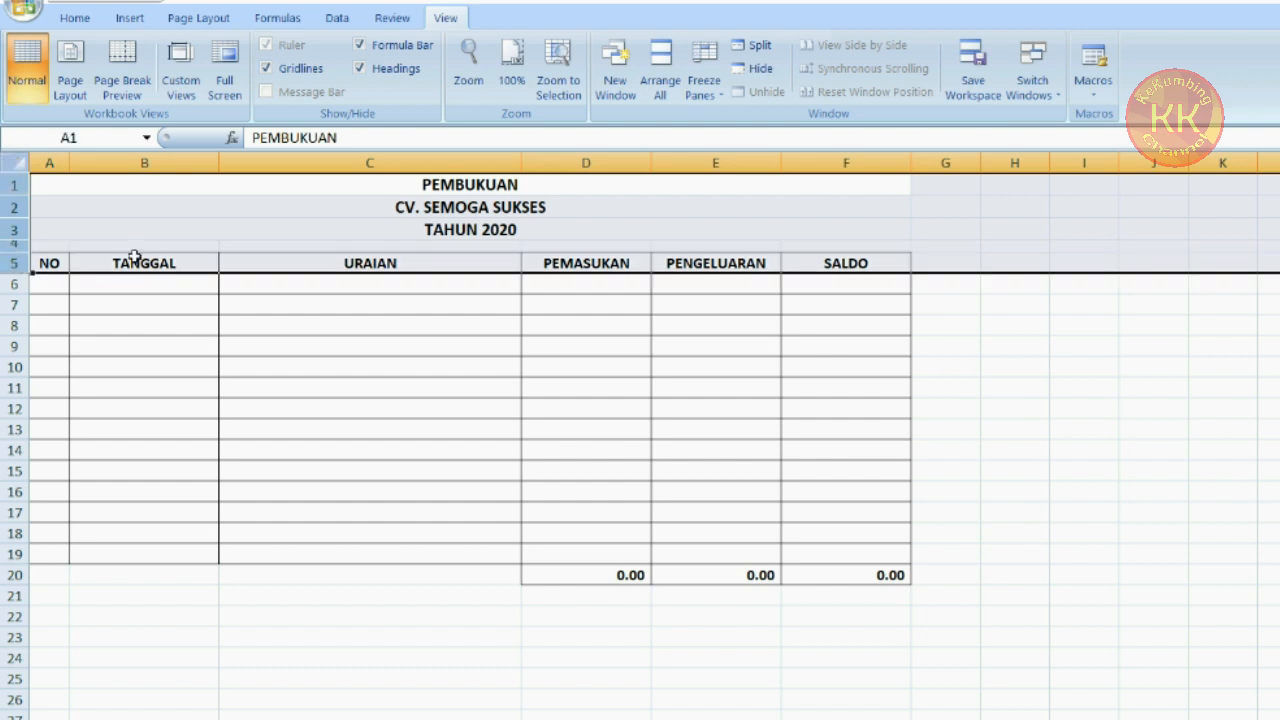
{"action": "left_click", "coordinate": [375, 223]}
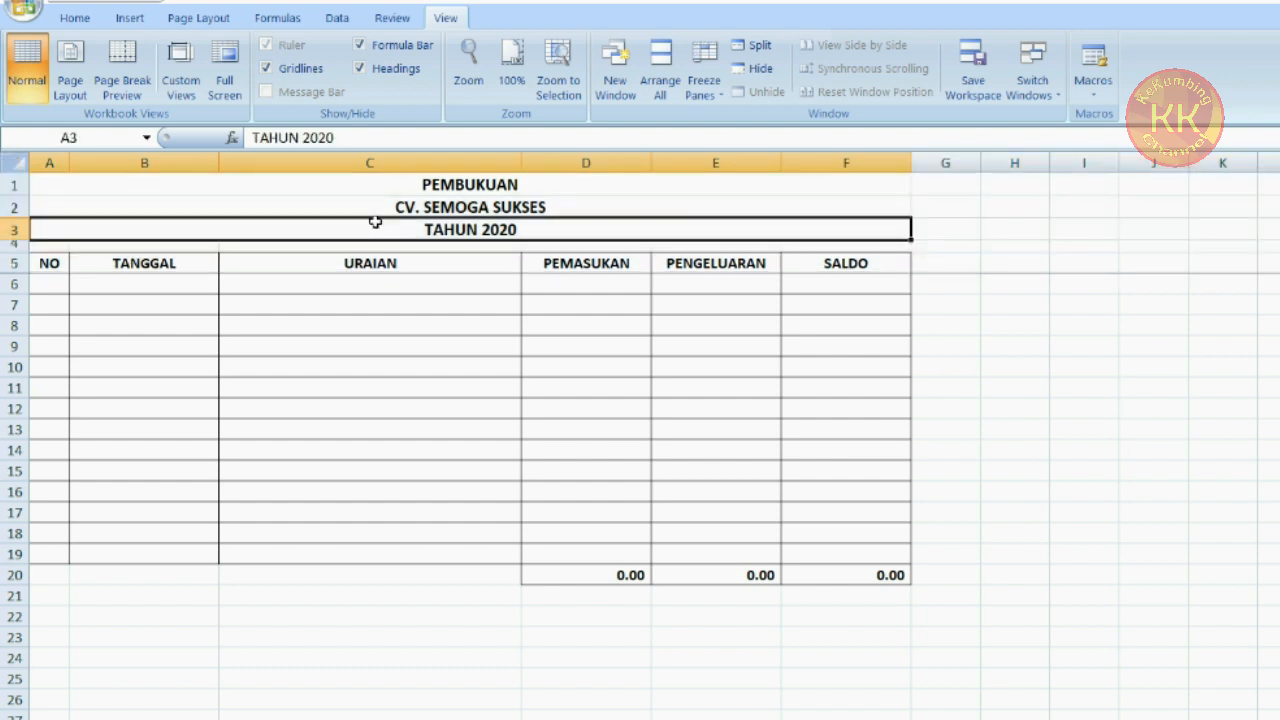
{"action": "scroll", "coordinate": [440, 400], "scroll_direction": "down", "scroll_amount": 5}
{"action": "scroll", "coordinate": [446, 417], "scroll_direction": "up", "scroll_amount": 5}
{"action": "scroll", "coordinate": [446, 417], "scroll_direction": "down", "scroll_amount": 5}
{"action": "scroll", "coordinate": [450, 417], "scroll_direction": "up", "scroll_amount": 5}
{"action": "left_click", "coordinate": [451, 390]}
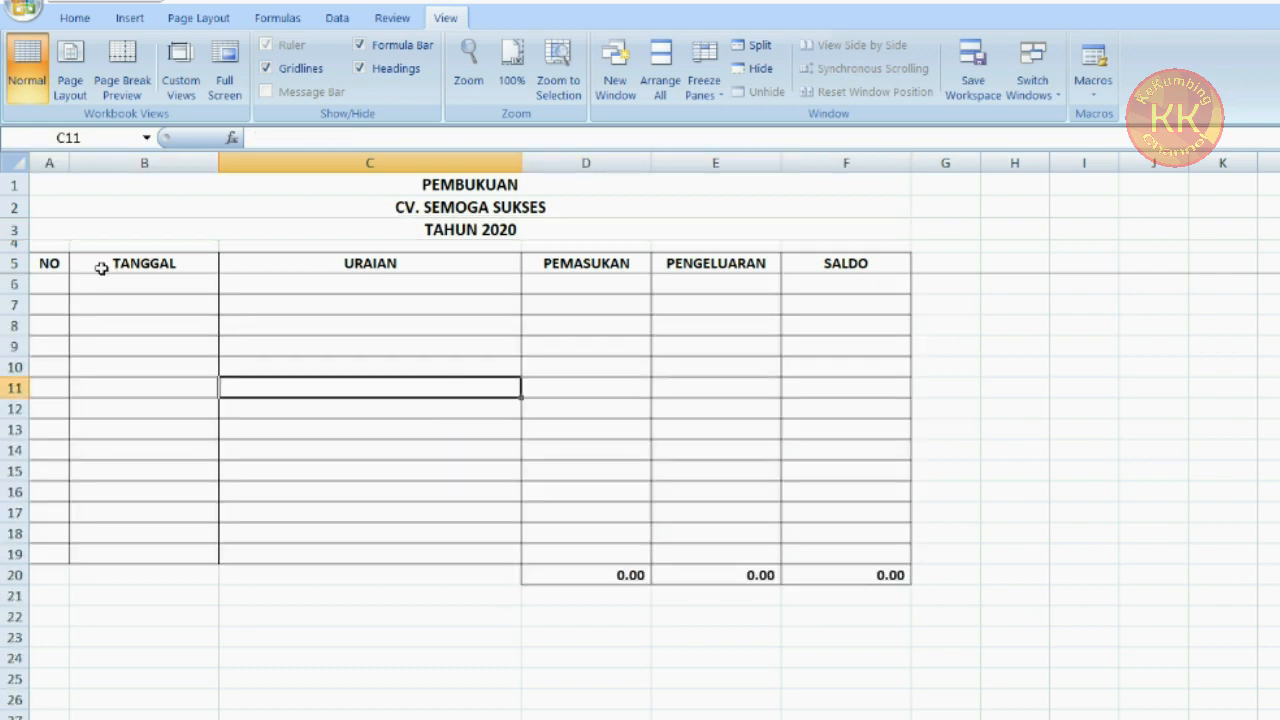
Turn on filters for the header row A5:F5
{"action": "left_click", "coordinate": [52, 258]}
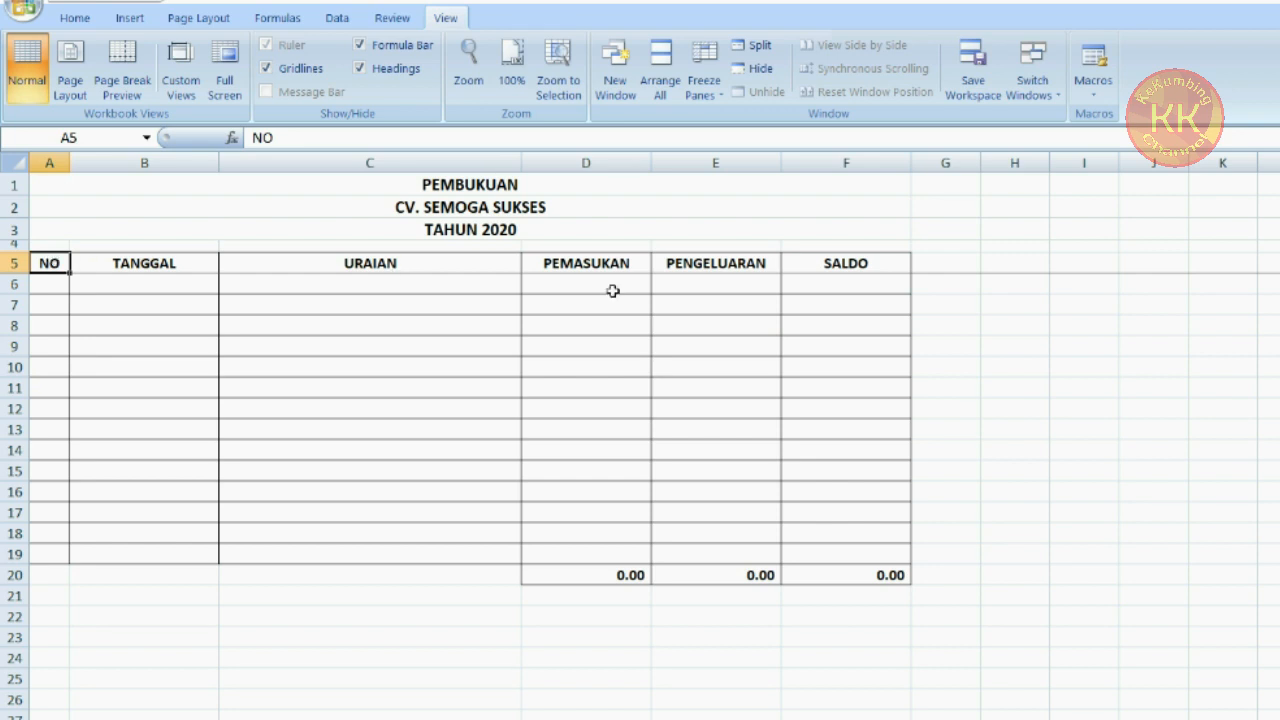
{"action": "left_click", "coordinate": [826, 266], "text": "shift"}
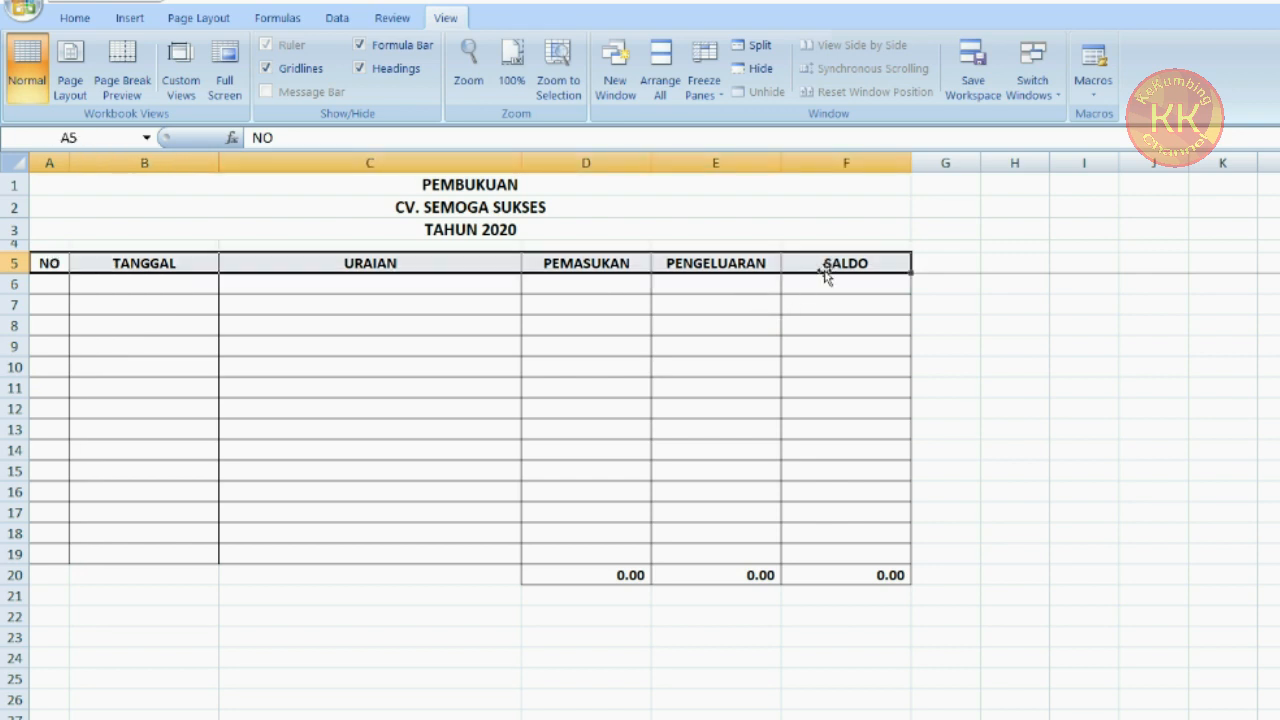
{"action": "left_click", "coordinate": [346, 18]}
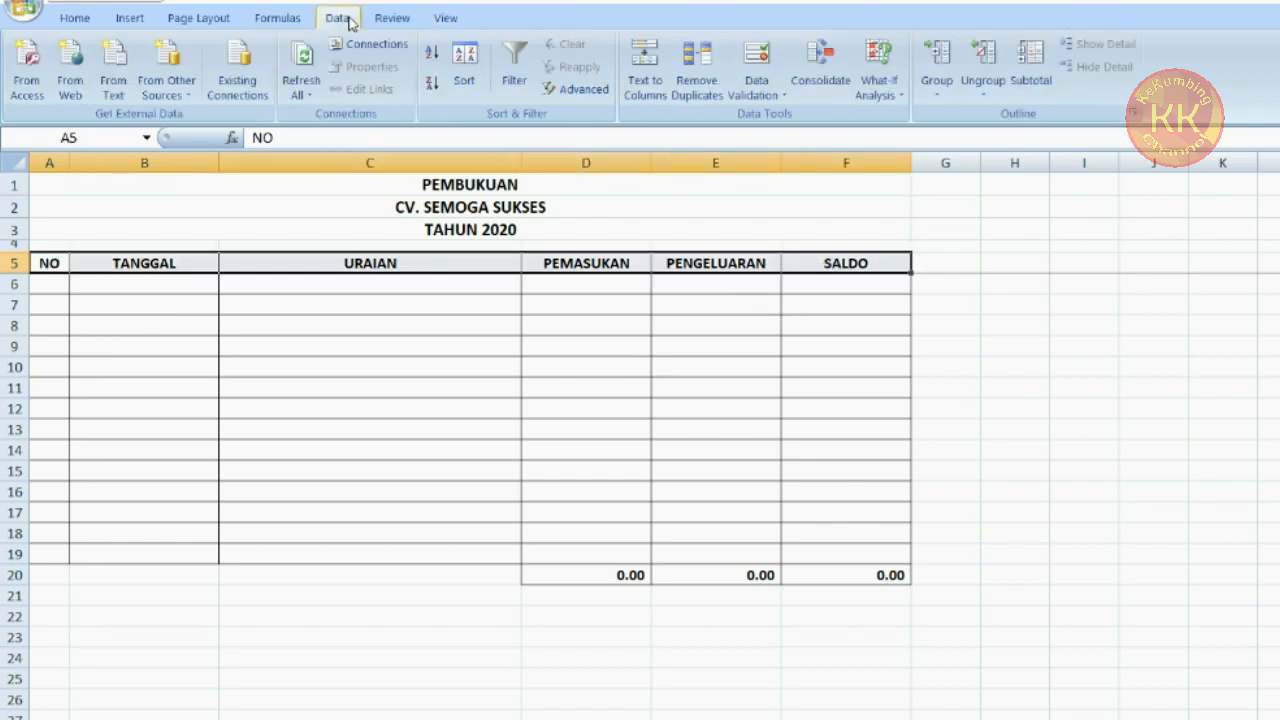
{"action": "left_click", "coordinate": [522, 86]}
{"action": "left_click", "coordinate": [676, 372]}
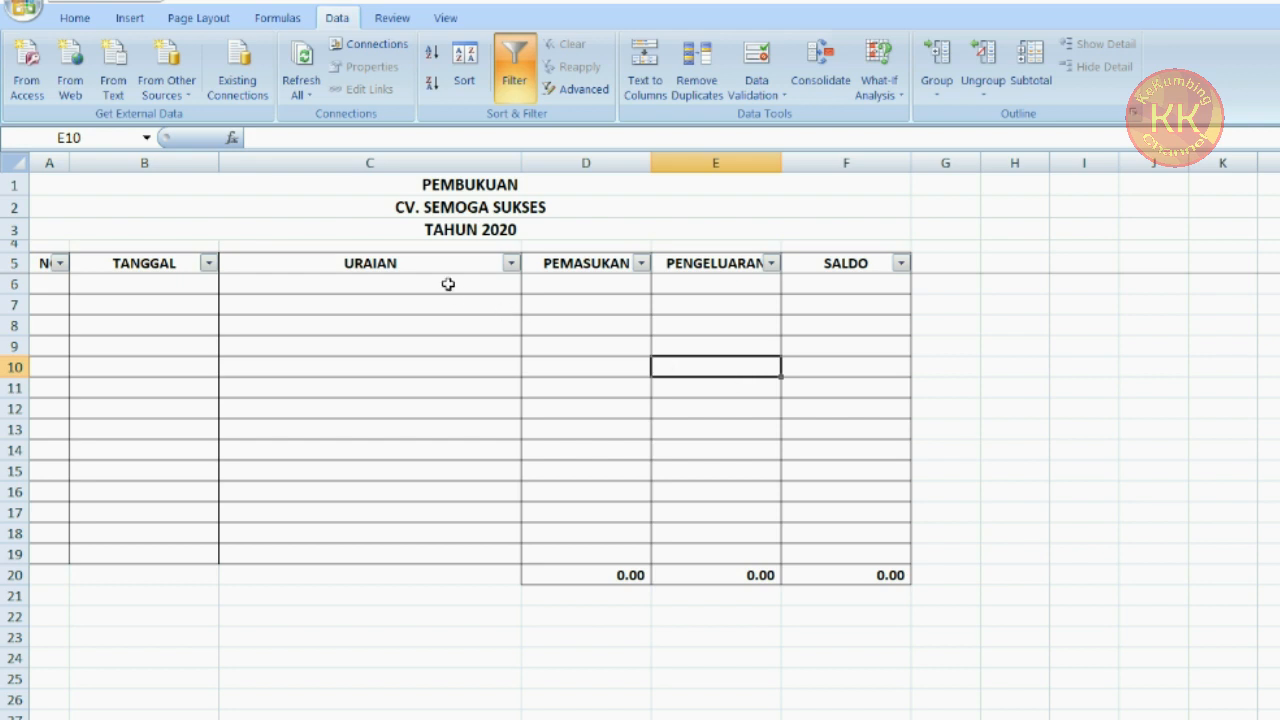
Enter 1 as the first row number in A6
{"action": "left_click_drag", "start_coordinate": [448, 284], "coordinate": [451, 483]}
{"action": "left_click", "coordinate": [421, 340]}
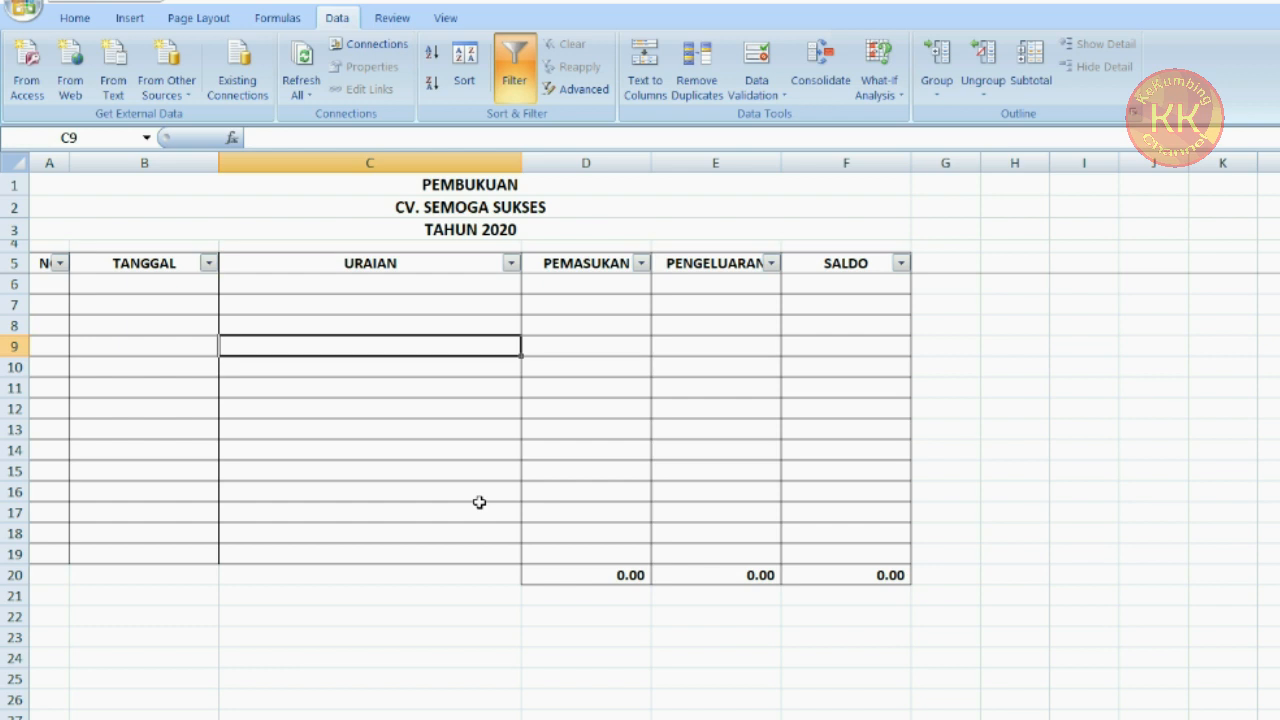
{"action": "left_click", "coordinate": [47, 288]}
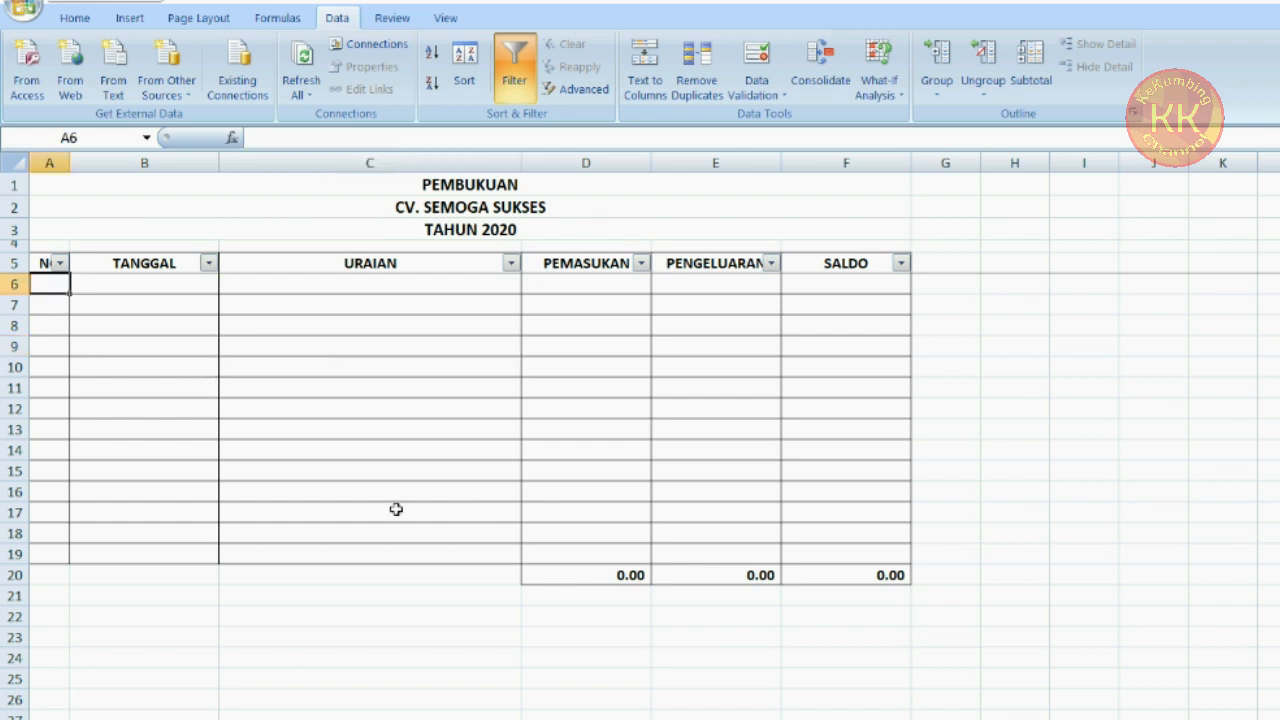
{"action": "type", "text": "1"}
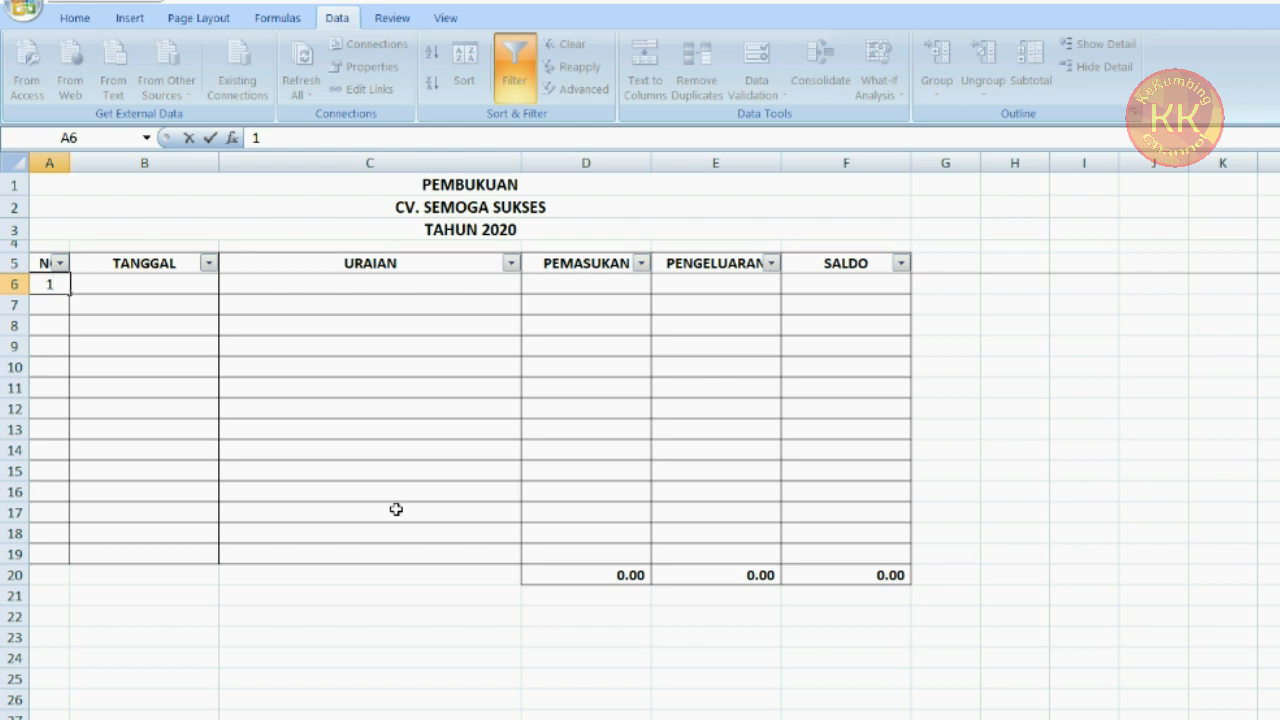
{"action": "key", "text": "Tab"}
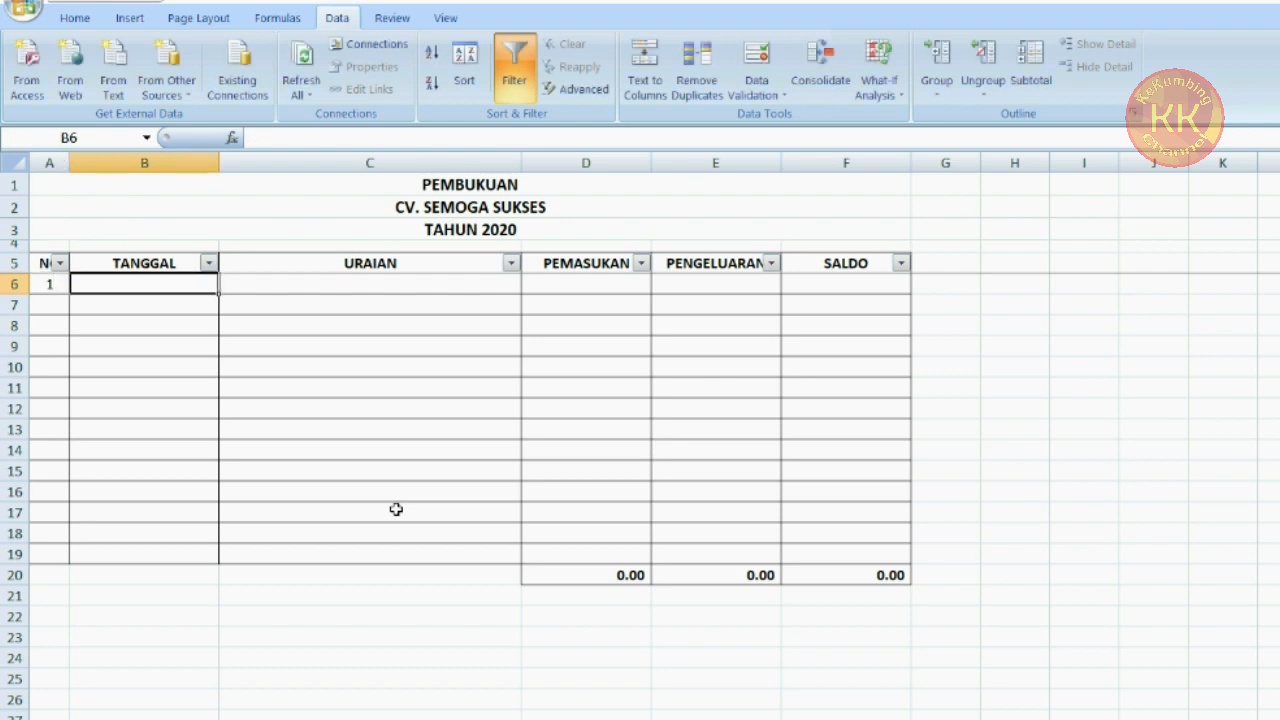
Enter the date 1/1/2020 in B6
{"action": "type", "text": "1/1/"}
{"action": "key", "text": "Escape"}
{"action": "type", "text": "1/"}
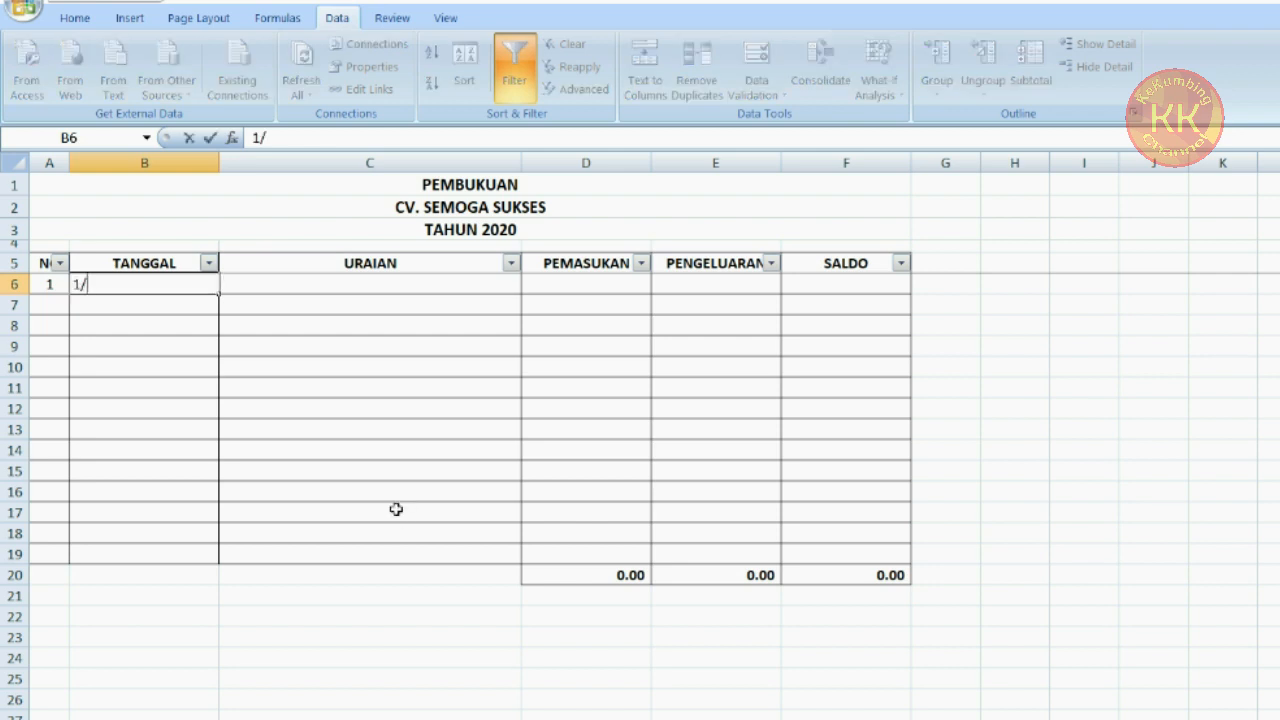
{"action": "type", "text": "1/2020"}
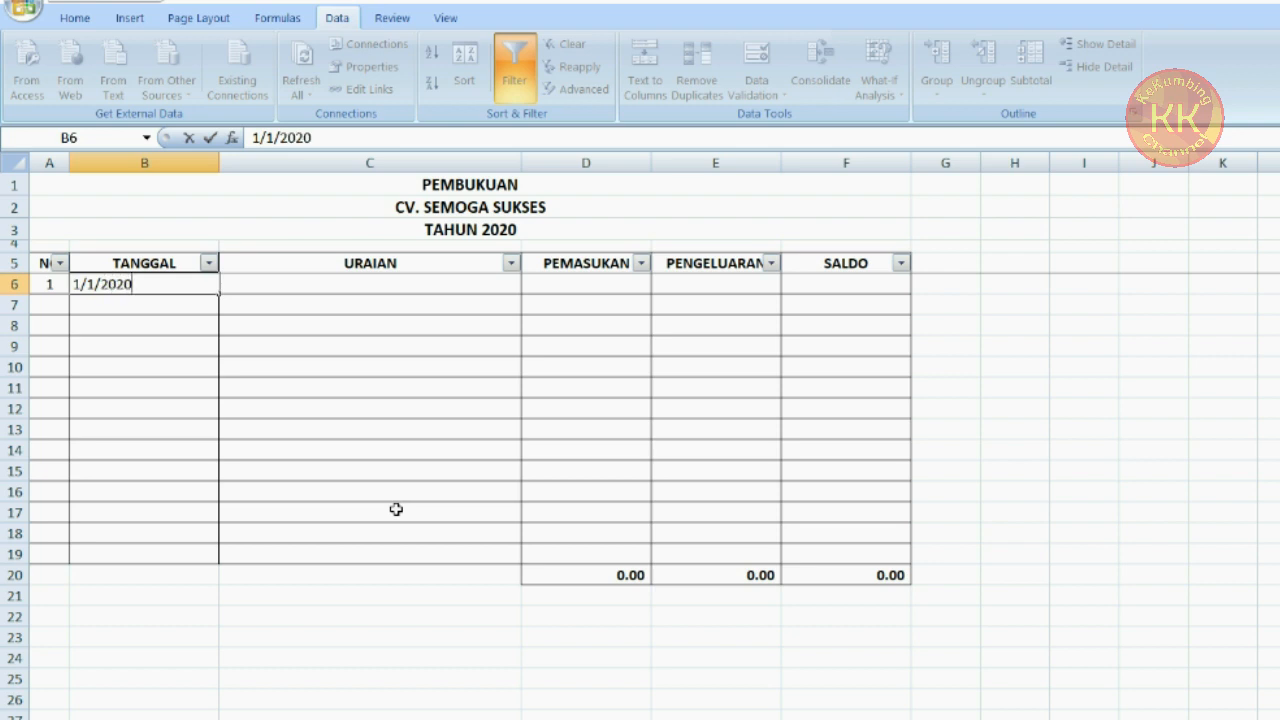
{"action": "key", "text": "Tab"}
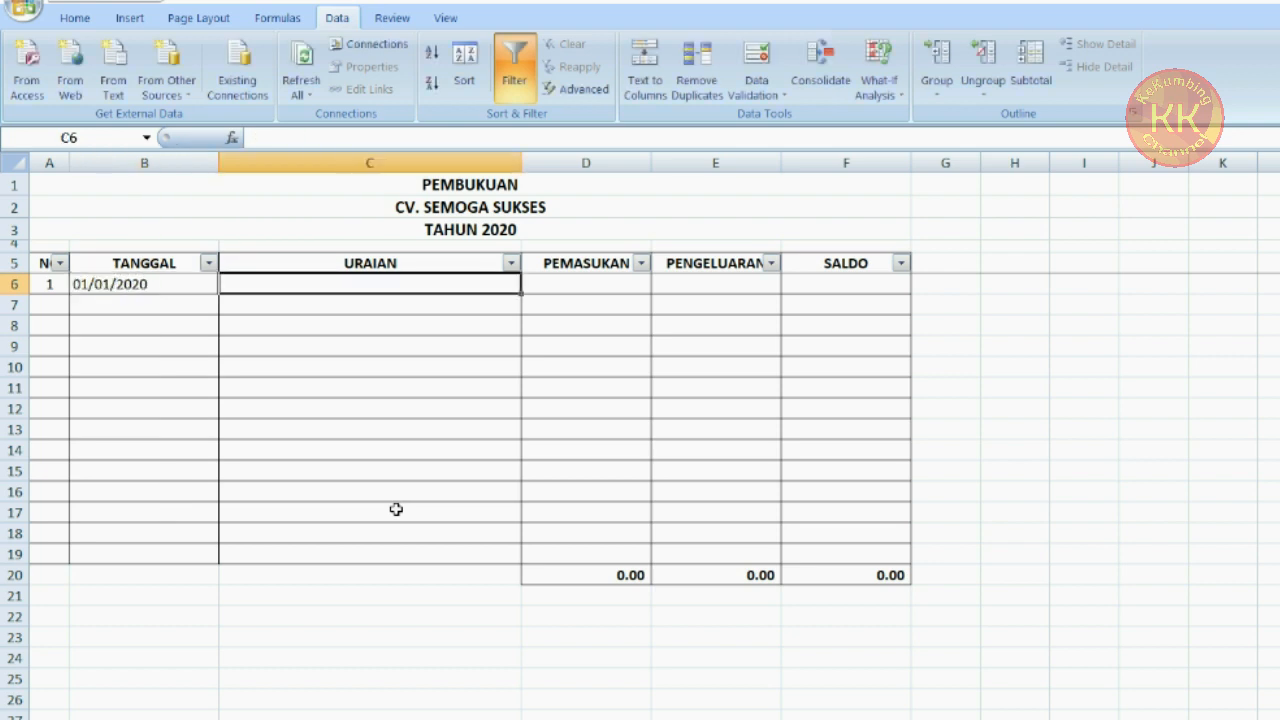
Format B6:B19 with the long date type "*Rabu, 14 Maret 2001" in the Indonesian locale
{"action": "left_click", "coordinate": [177, 286]}
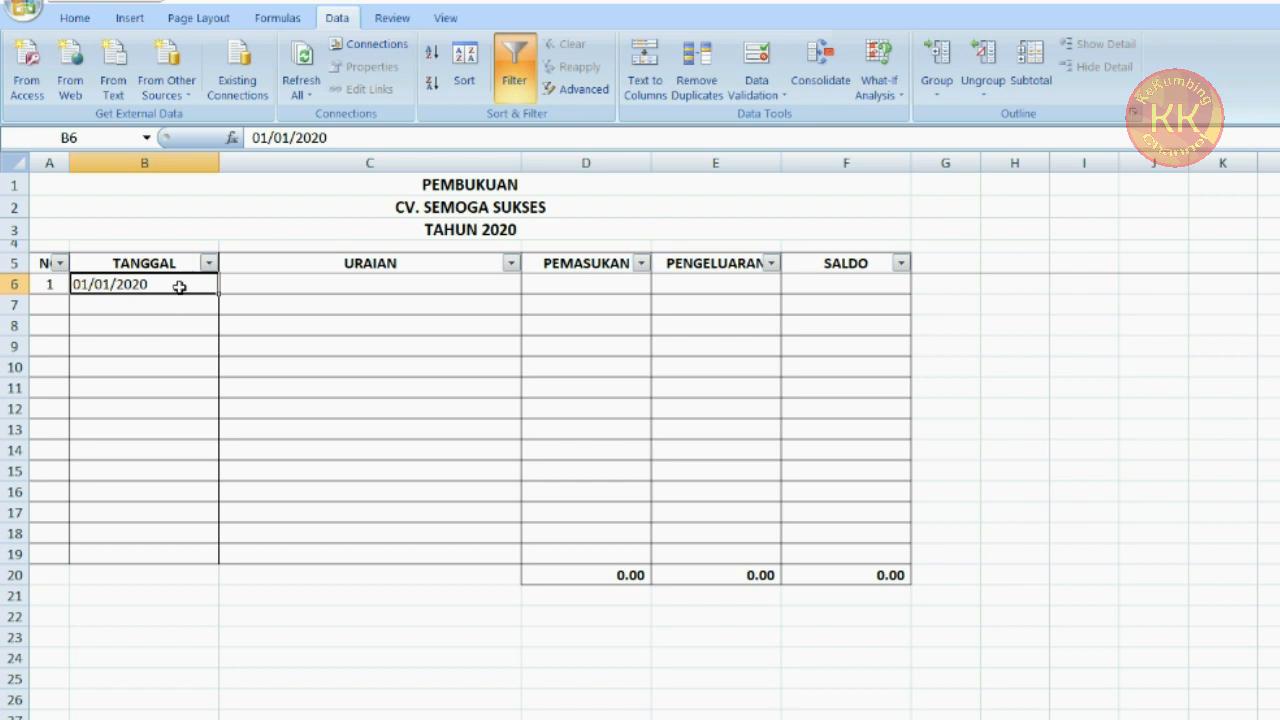
{"action": "left_click_drag", "start_coordinate": [177, 286], "coordinate": [177, 551]}
{"action": "right_click", "coordinate": [151, 400]}
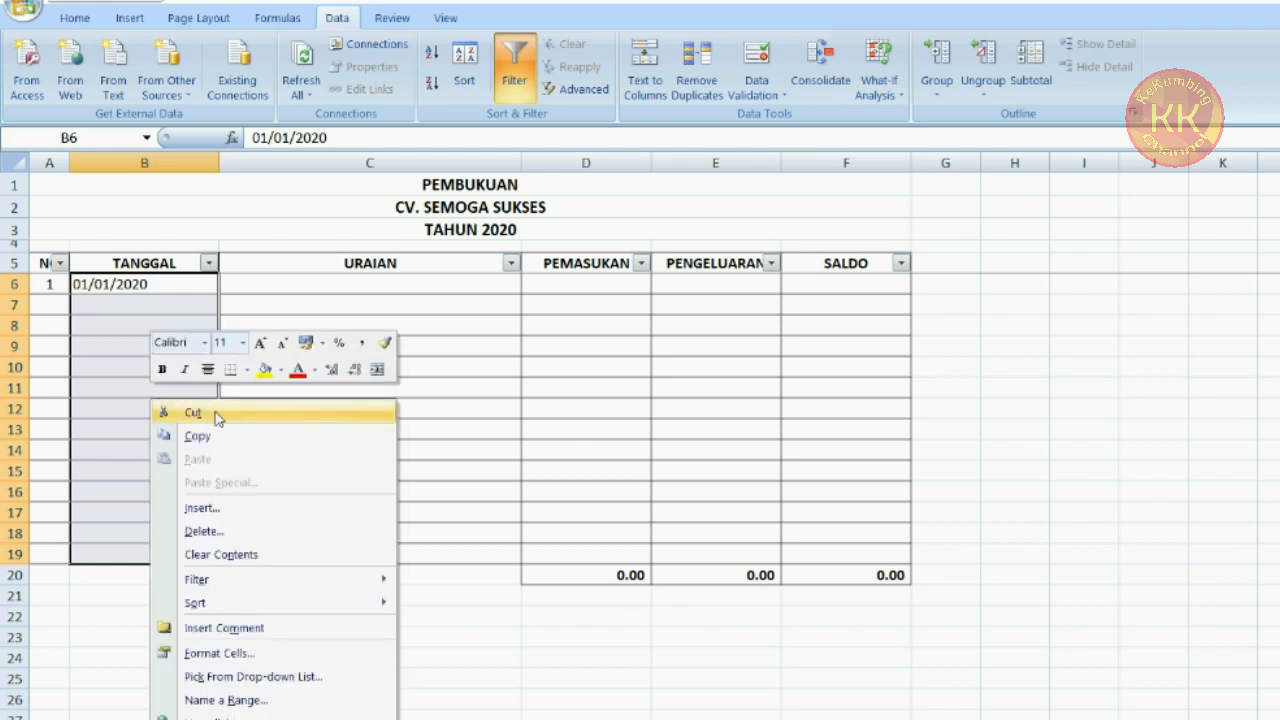
{"action": "left_click", "coordinate": [281, 651]}
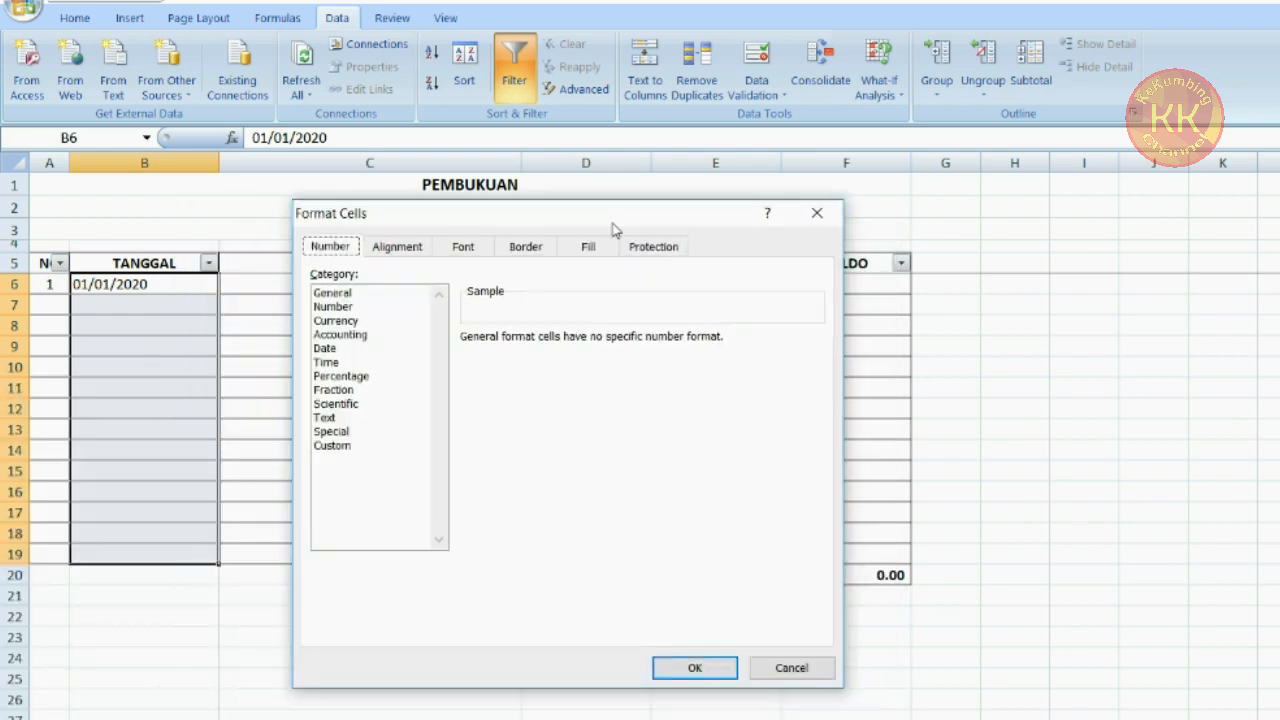
{"action": "left_click", "coordinate": [327, 350]}
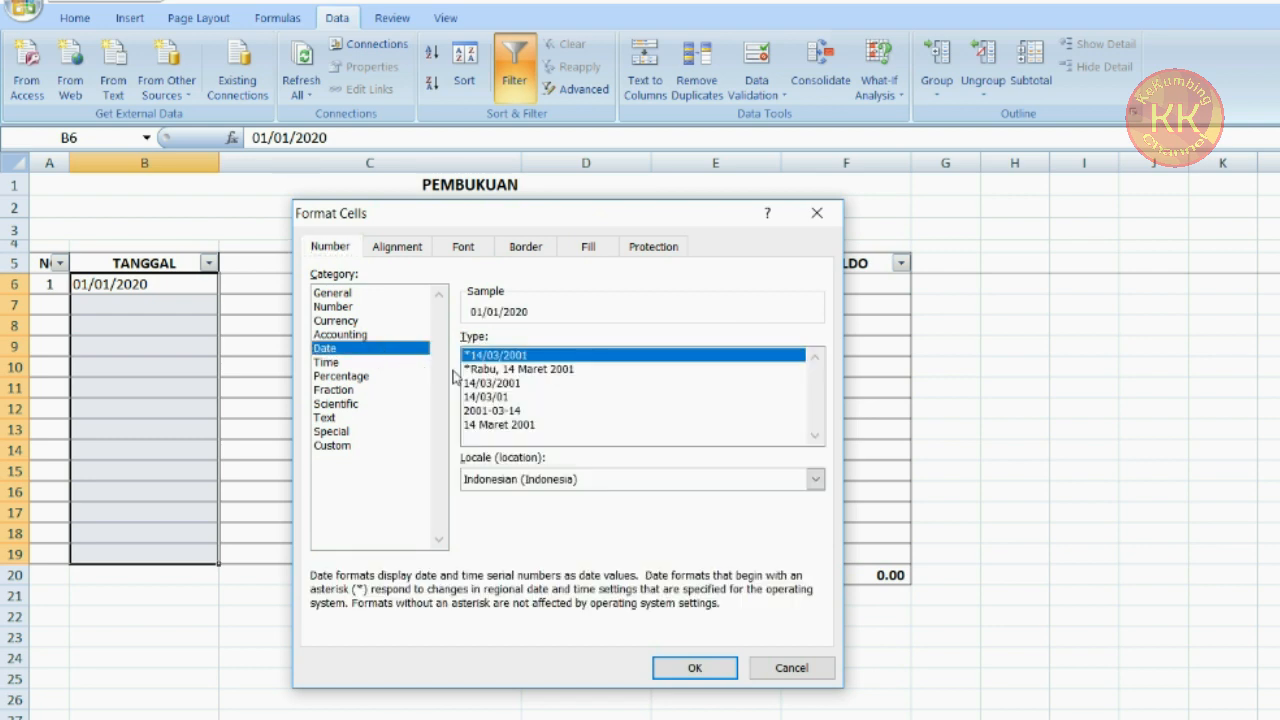
{"action": "left_click", "coordinate": [550, 370]}
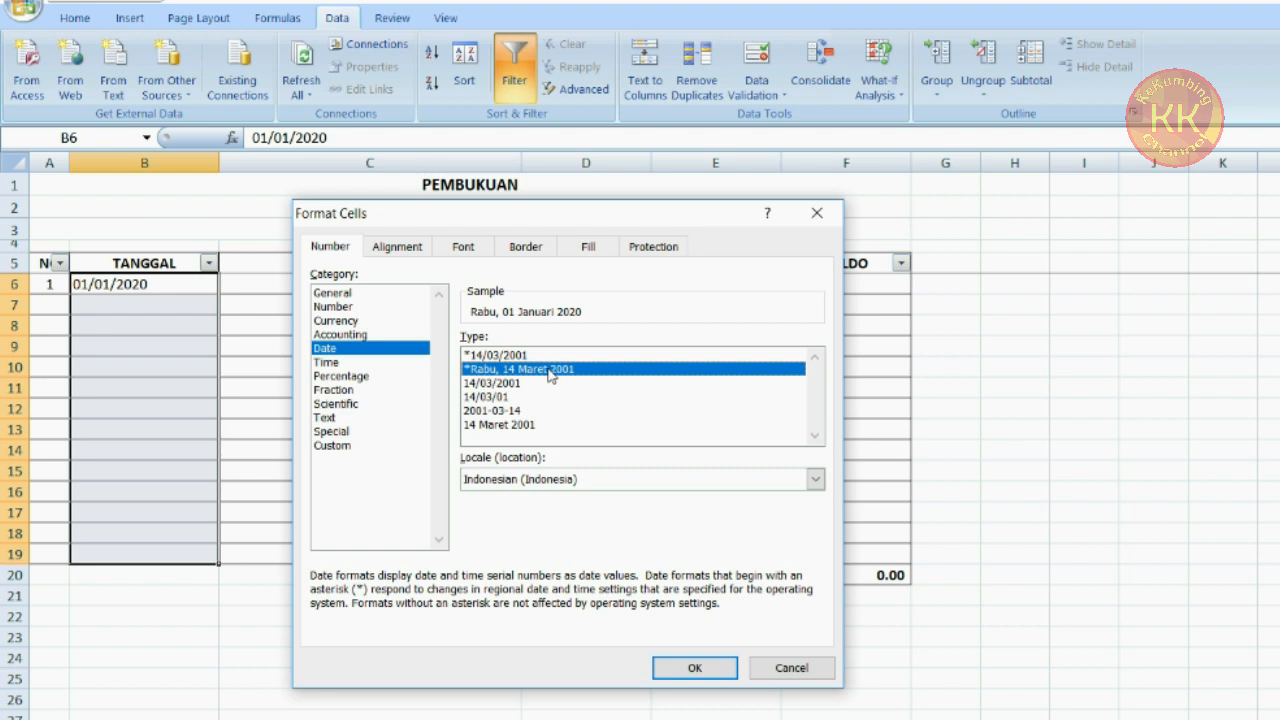
{"action": "left_click", "coordinate": [695, 668]}
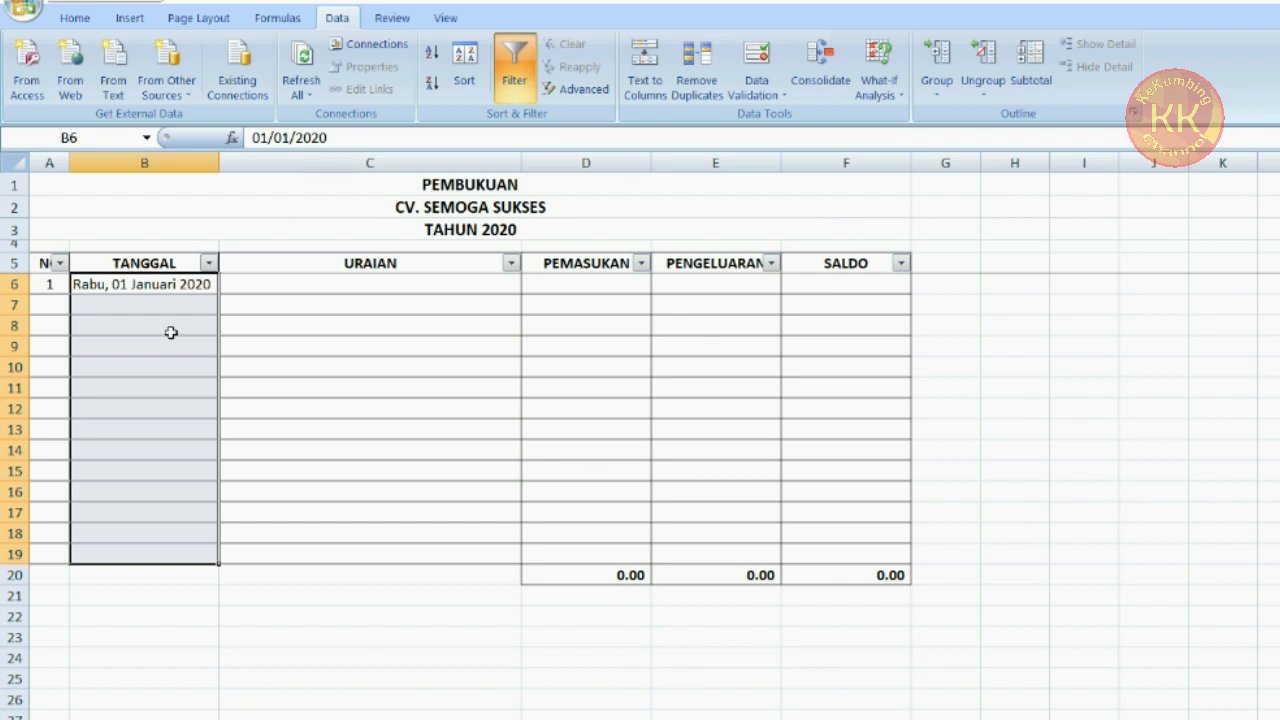
Widen column B slightly to fit the long date
{"action": "left_click", "coordinate": [160, 303]}
{"action": "left_click_drag", "start_coordinate": [219, 163], "coordinate": [229, 165]}
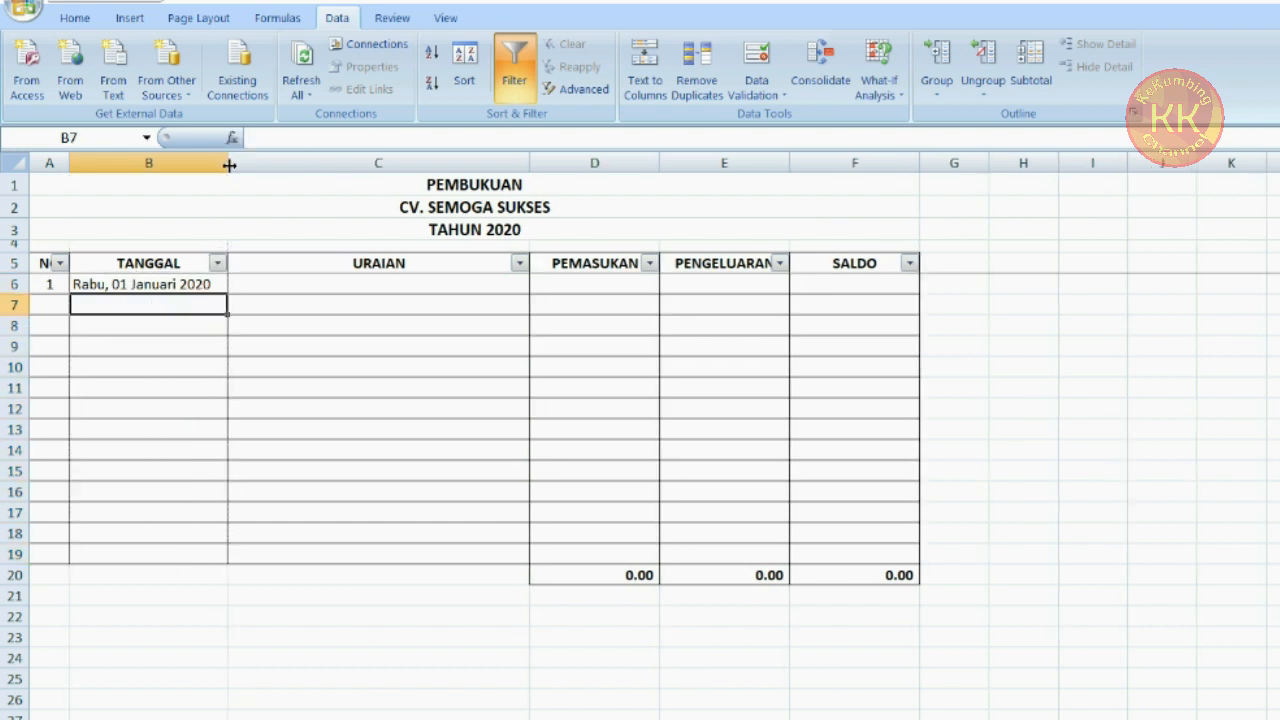
Enter the description "Saldo Akhir 2019" in C6
{"action": "left_click", "coordinate": [108, 285]}
{"action": "key", "text": "Right"}
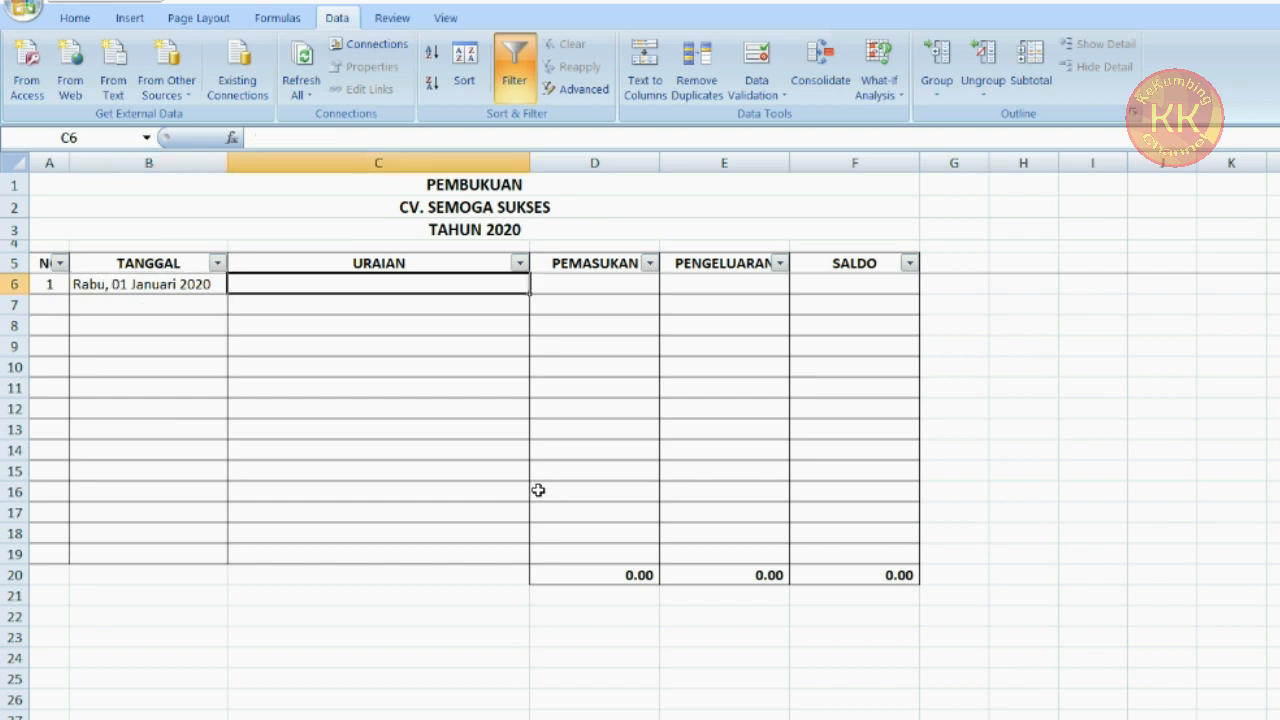
{"action": "key", "text": "Caps_Lock"}
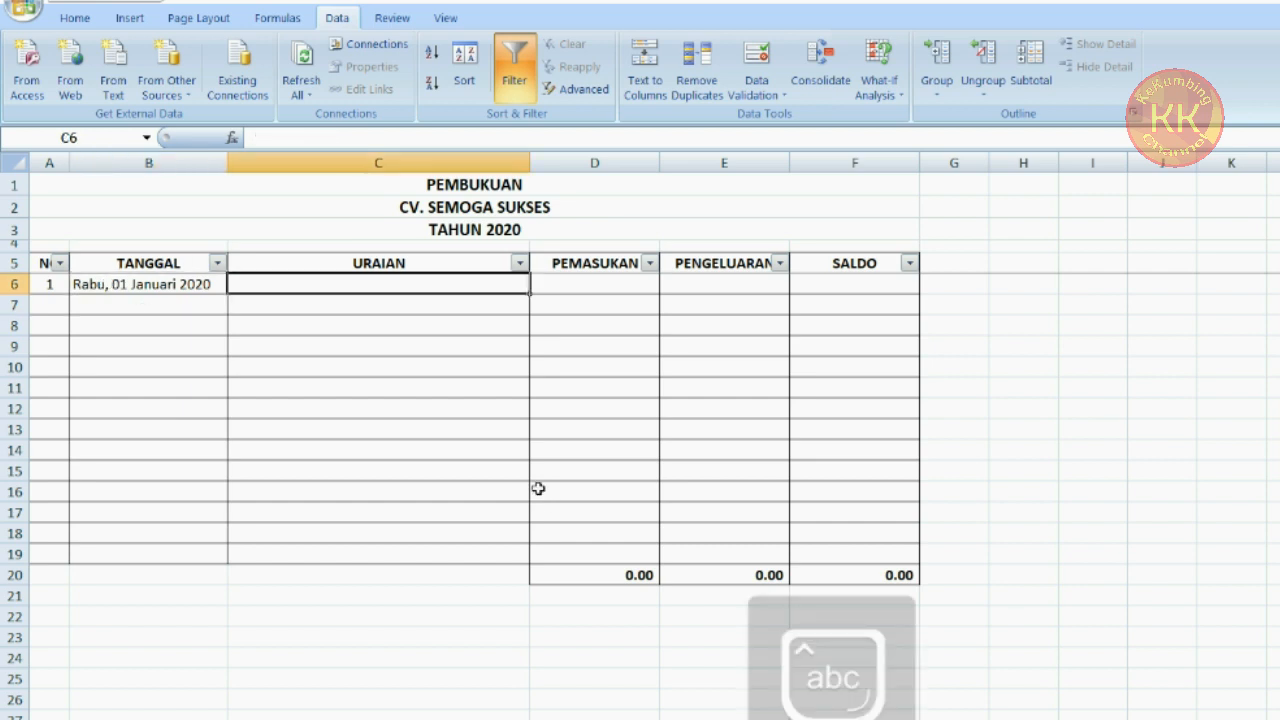
{"action": "type", "text": "Saldo Akhir 209"}
{"action": "key", "text": "BackSpace"}
{"action": "type", "text": "19"}
{"action": "key", "text": "Tab"}
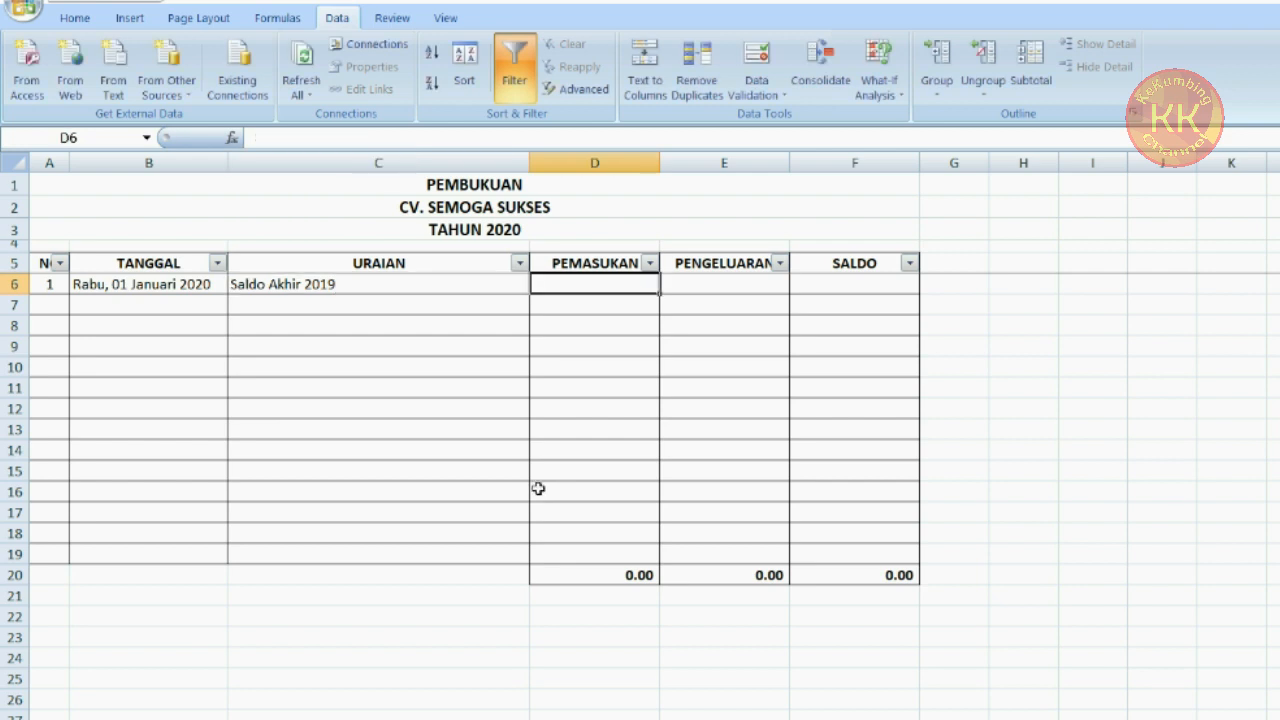
Enter 20000000 as the income amount in D6
{"action": "type", "text": "20000"}
{"action": "type", "text": "000"}
{"action": "key", "text": "Tab"}
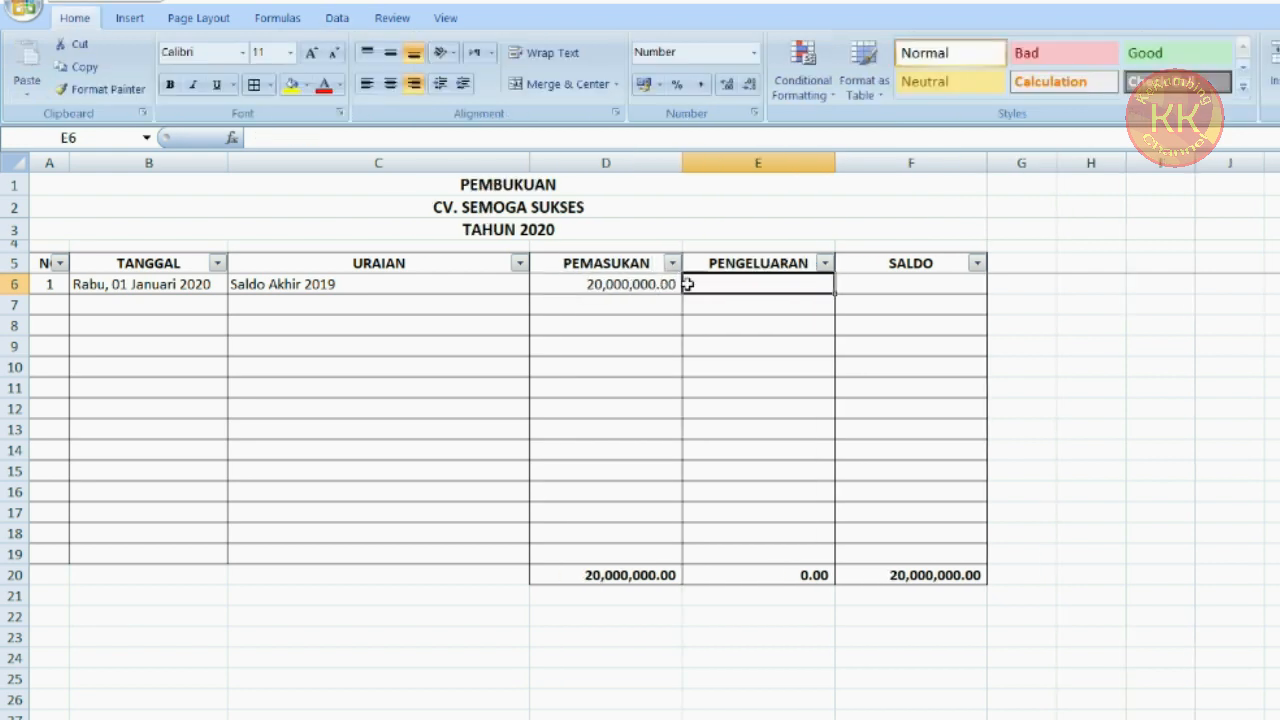
Enter the running balance formula =SUM(D$6:D6)-SUM(E$6:E6) in F6
{"action": "left_click", "coordinate": [914, 283]}
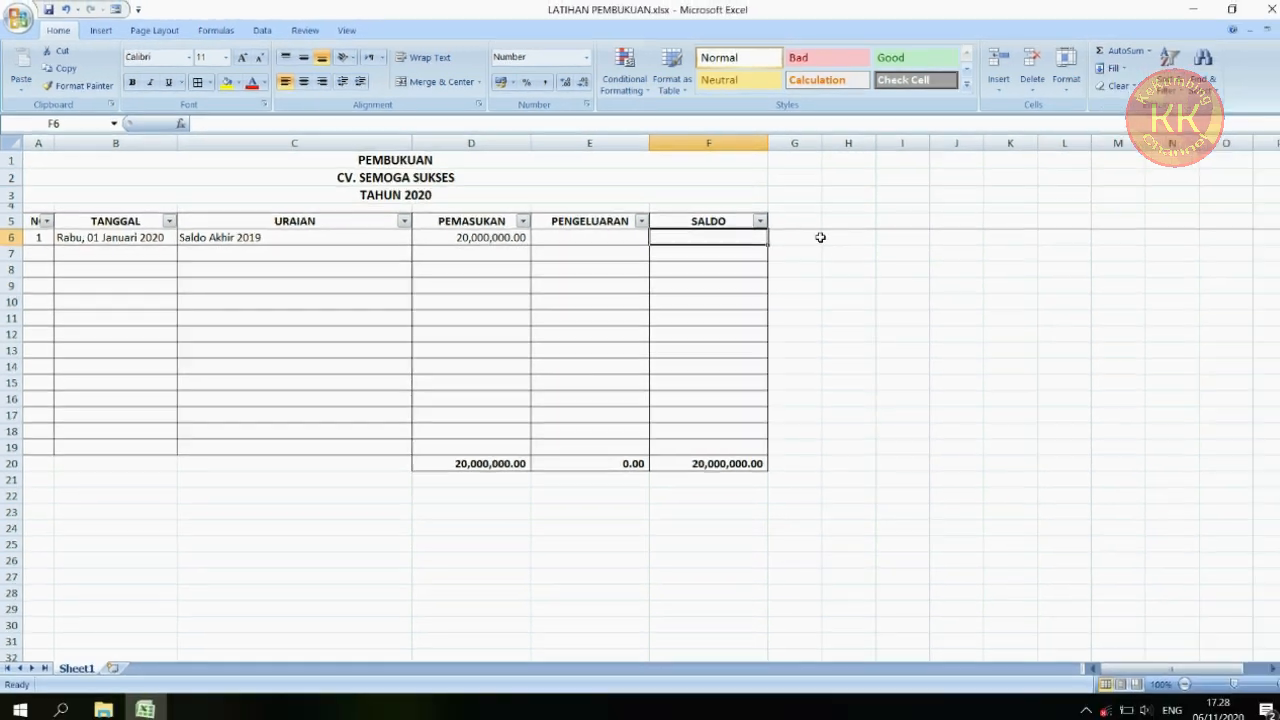
{"action": "type", "text": "="}
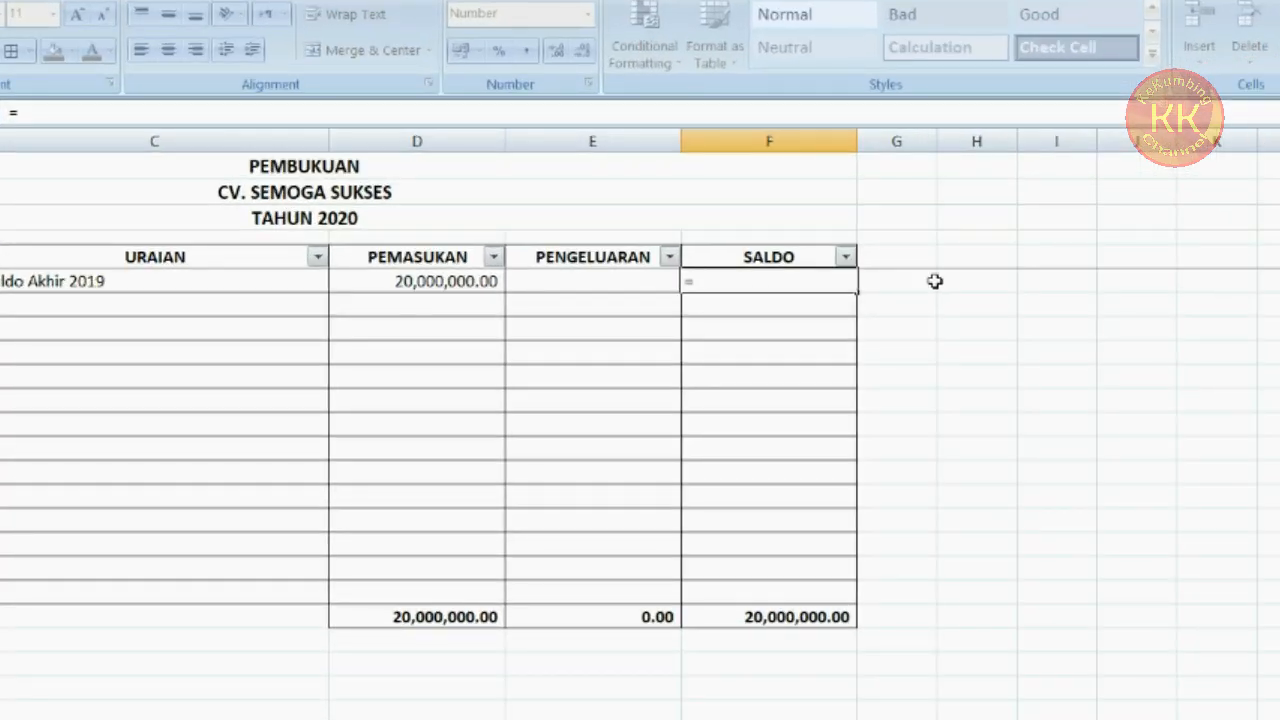
{"action": "type", "text": "sum"}
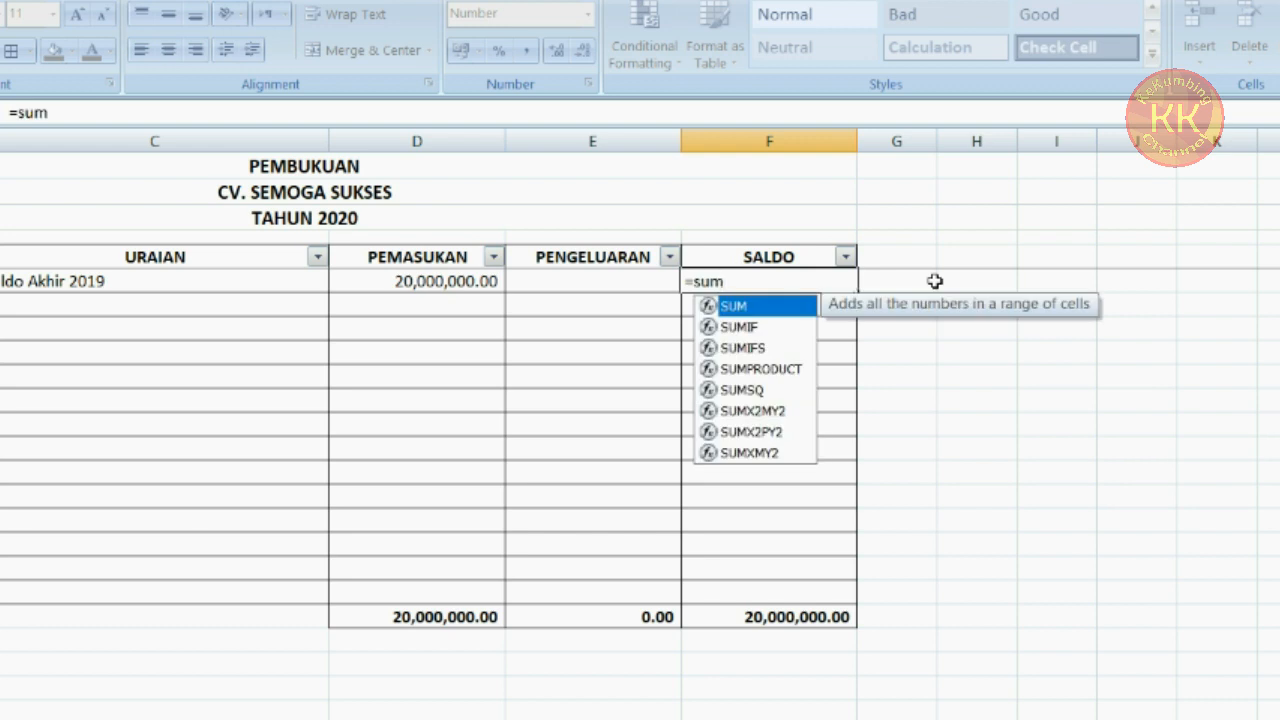
{"action": "type", "text": "("}
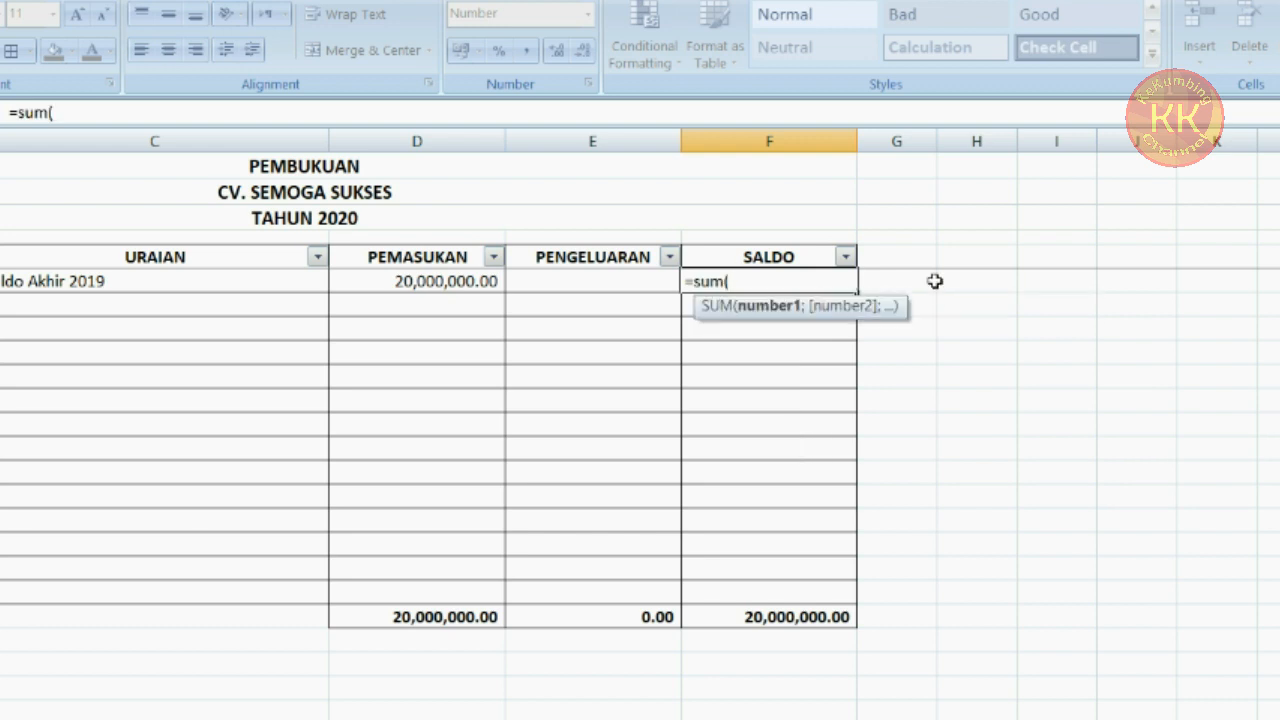
{"action": "type", "text": "d$6:"}
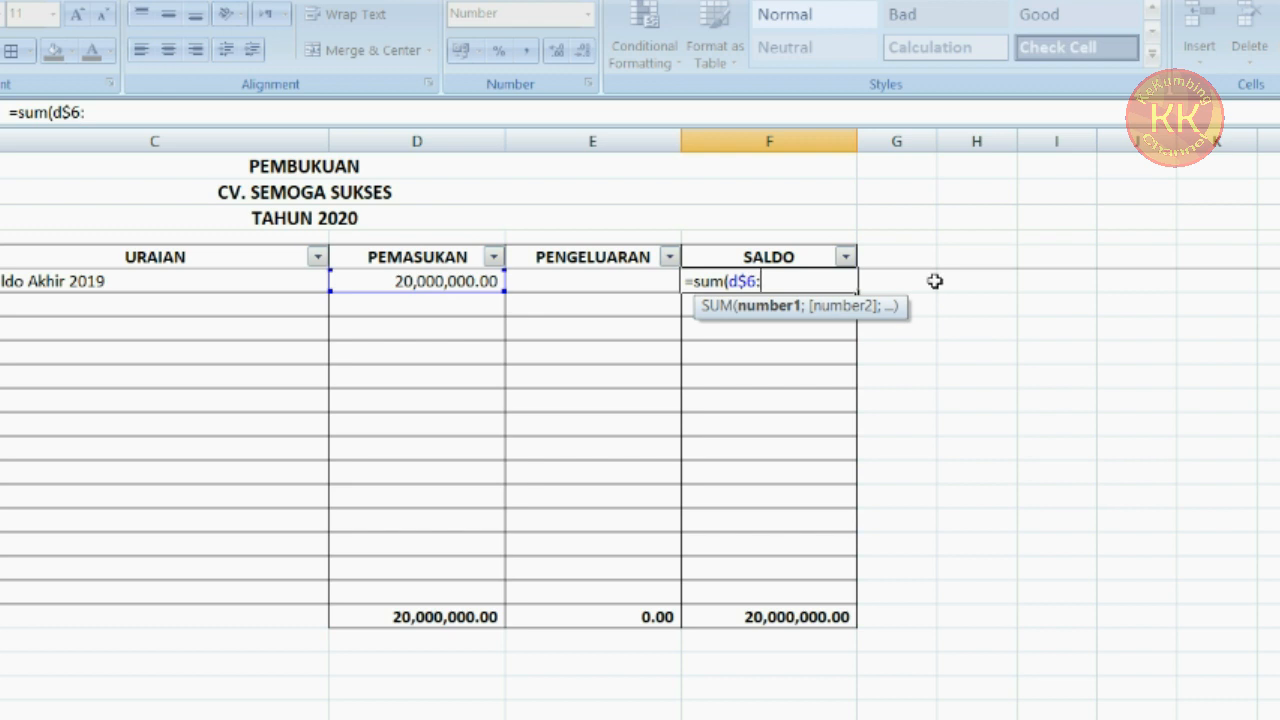
{"action": "type", "text": "d6)-su"}
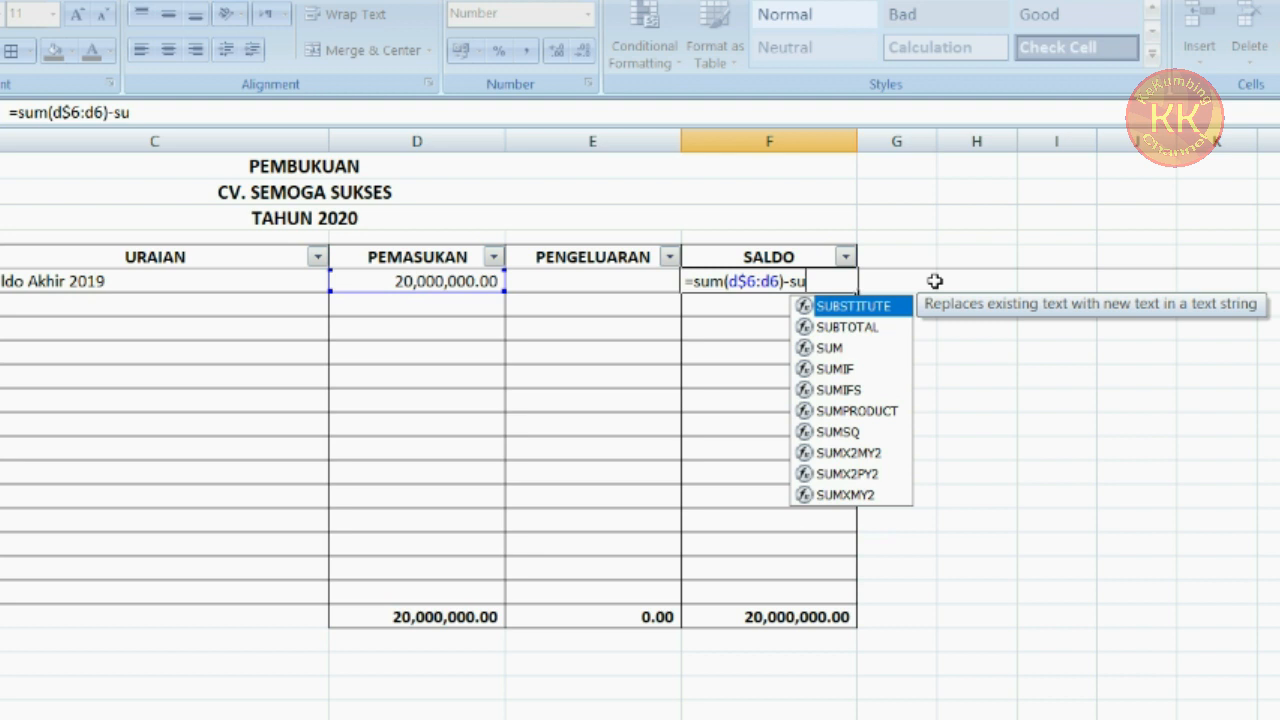
{"action": "type", "text": "m("}
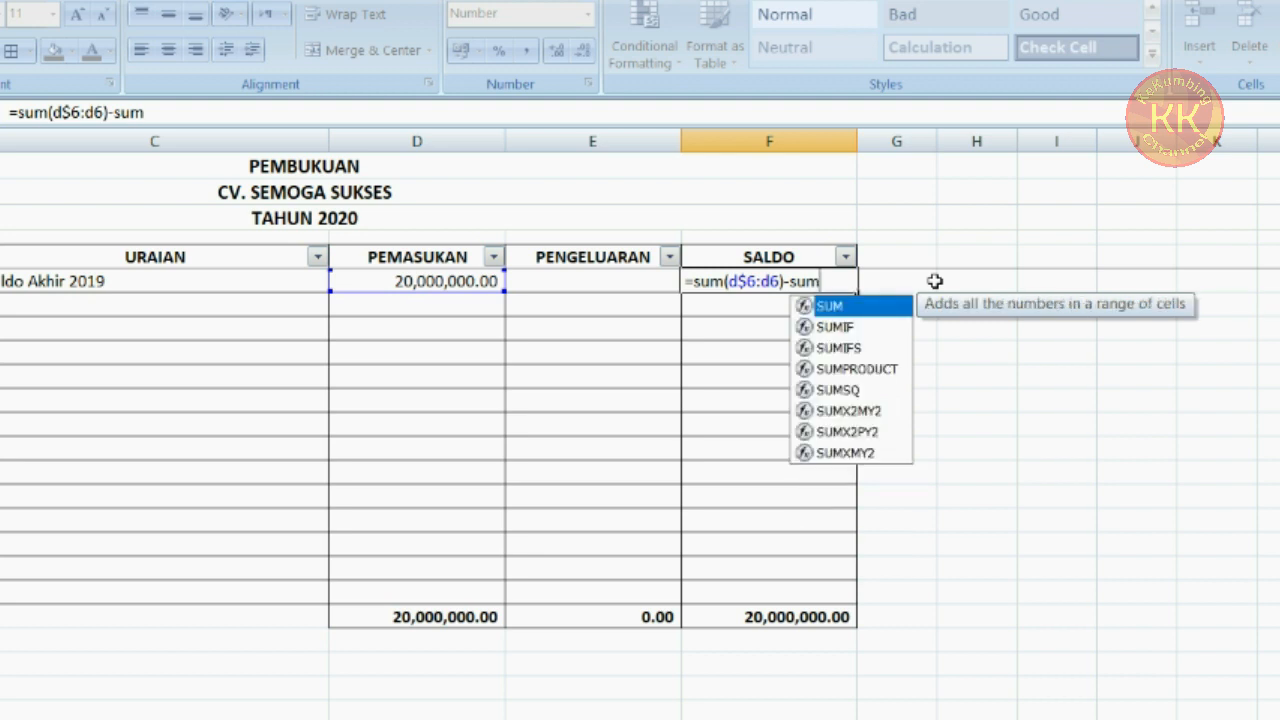
{"action": "type", "text": "e"}
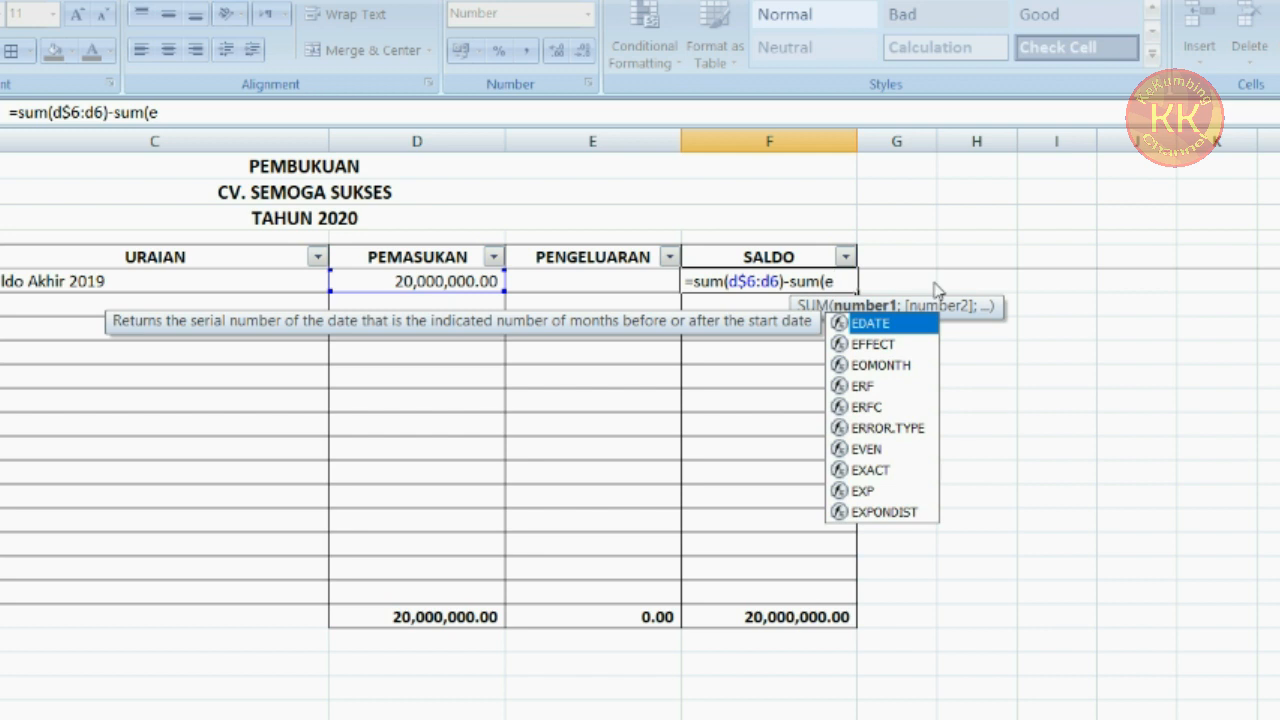
{"action": "type", "text": "$6:"}
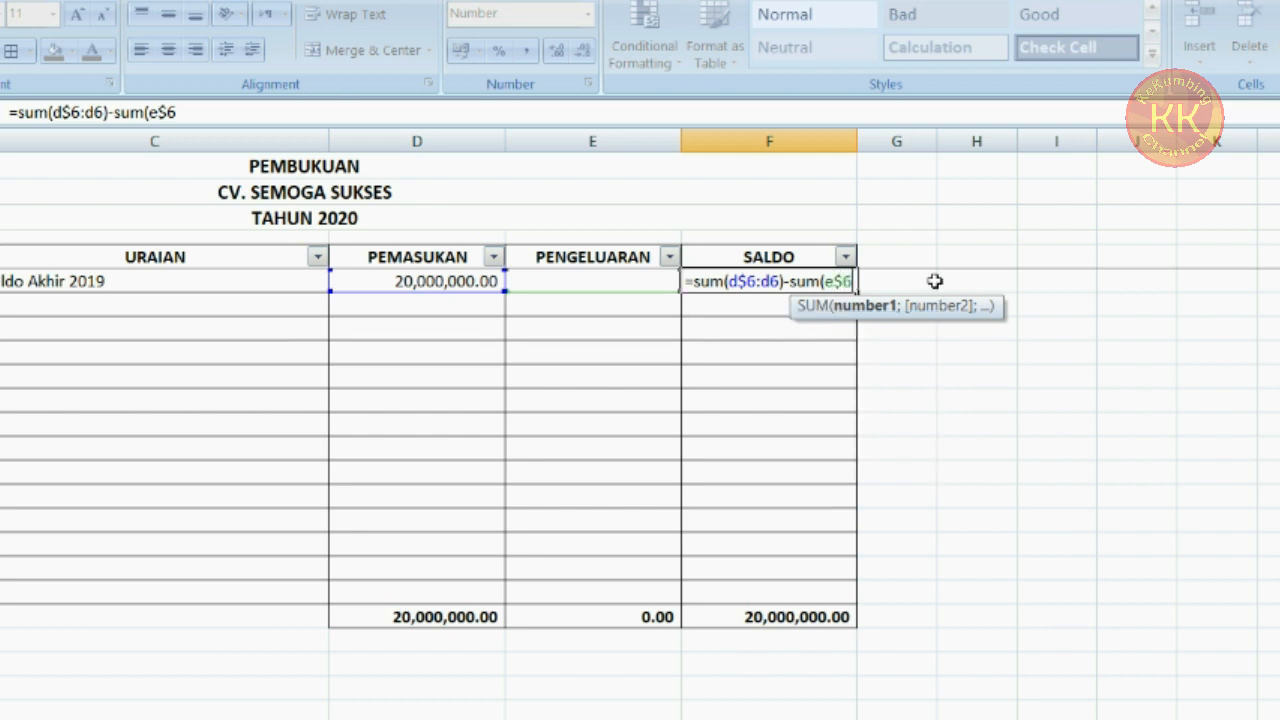
{"action": "type", "text": "e6"}
{"action": "key", "text": "BackSpace"}
{"action": "key", "text": "BackSpace"}
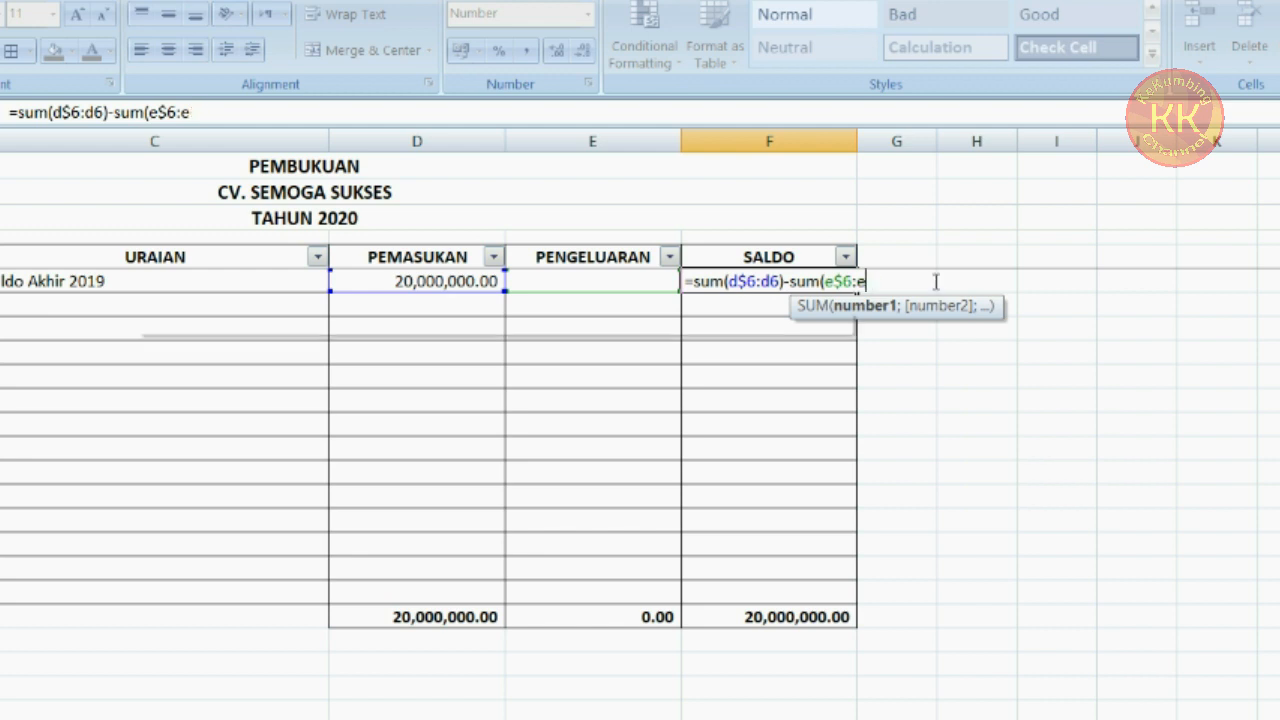
{"action": "left_click", "coordinate": [630, 281]}
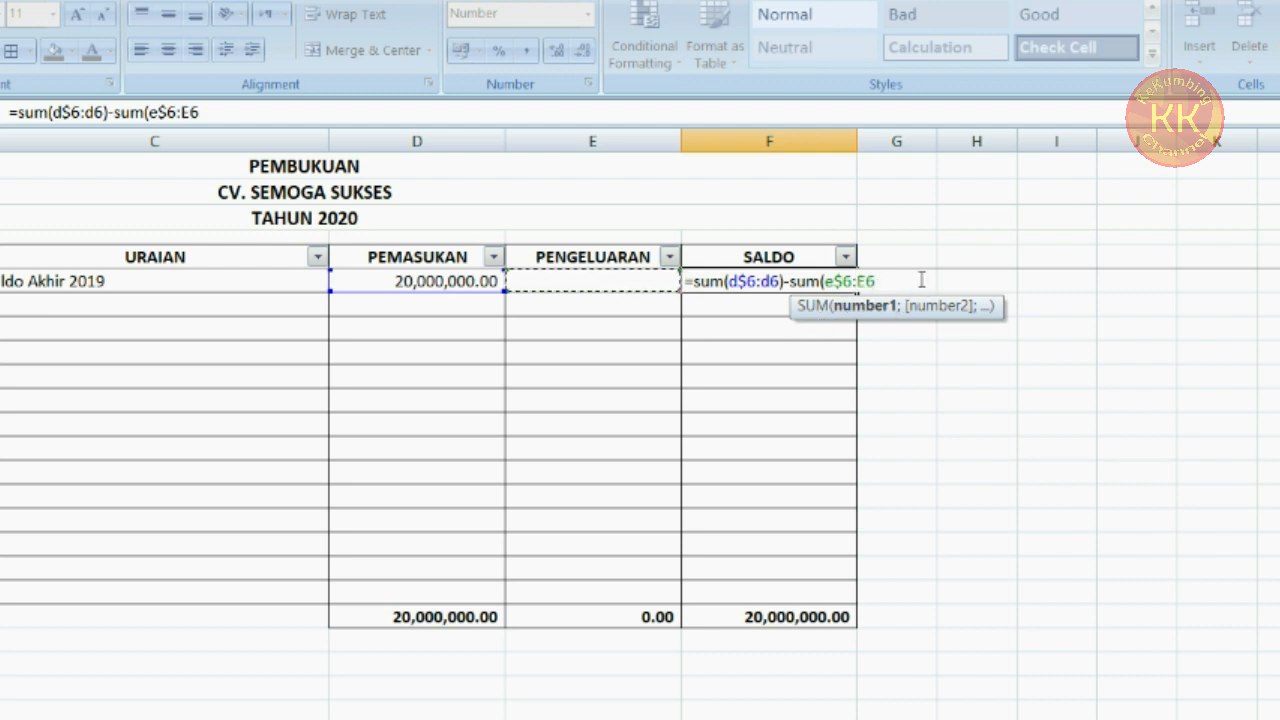
{"action": "type", "text": ")"}
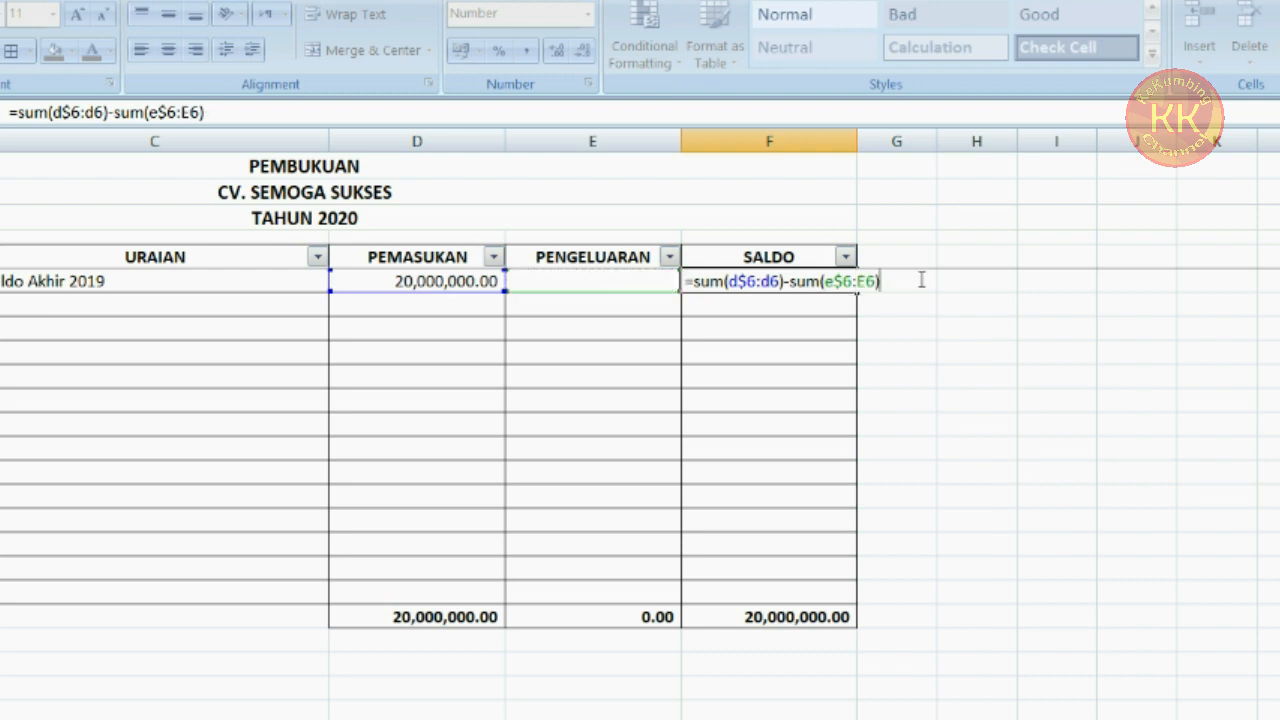
{"action": "key", "text": "Return"}
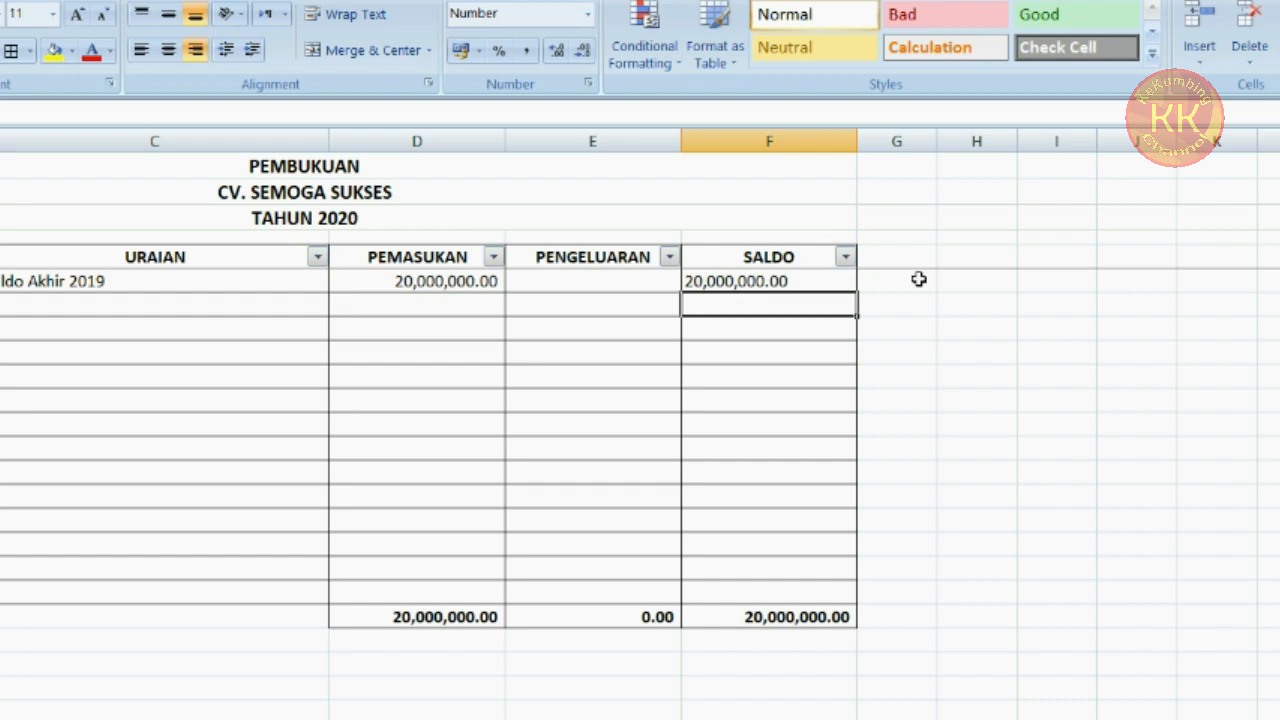
{"action": "key", "text": "Up"}
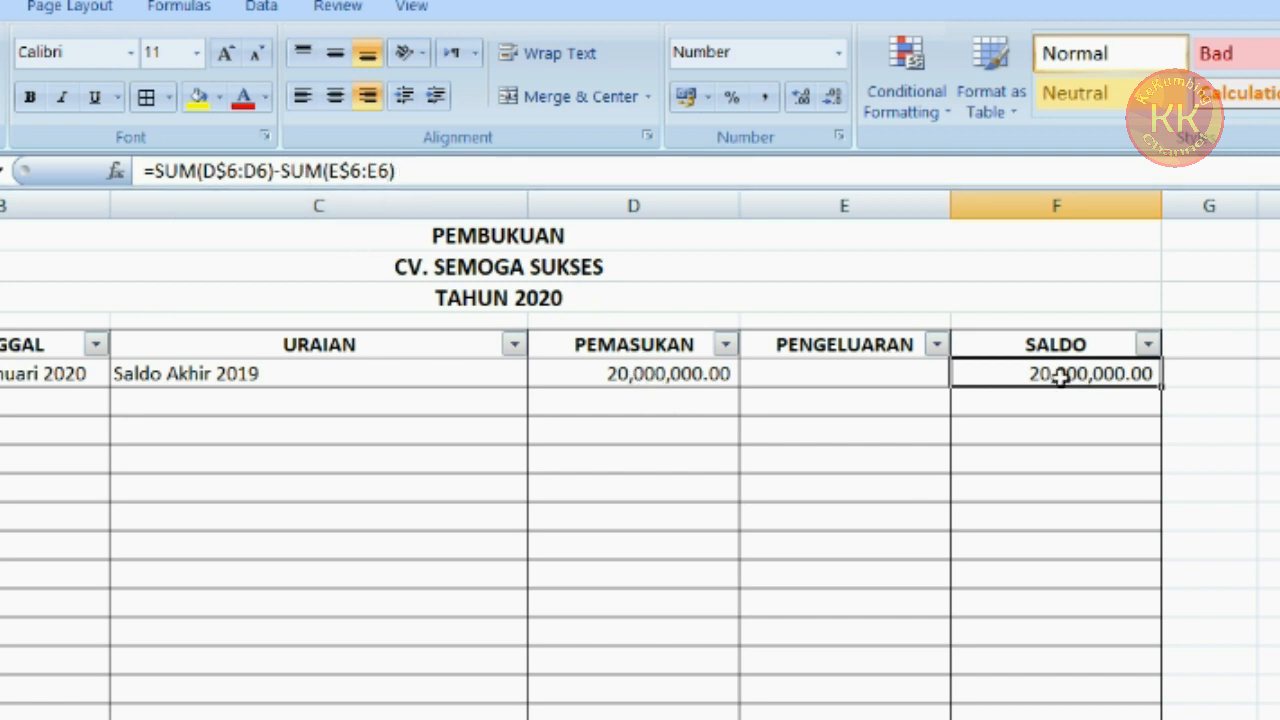
Enter number 2 in A7 and the date 3/1/2020 in B7
{"action": "left_click", "coordinate": [826, 382]}
{"action": "key", "text": "Right"}
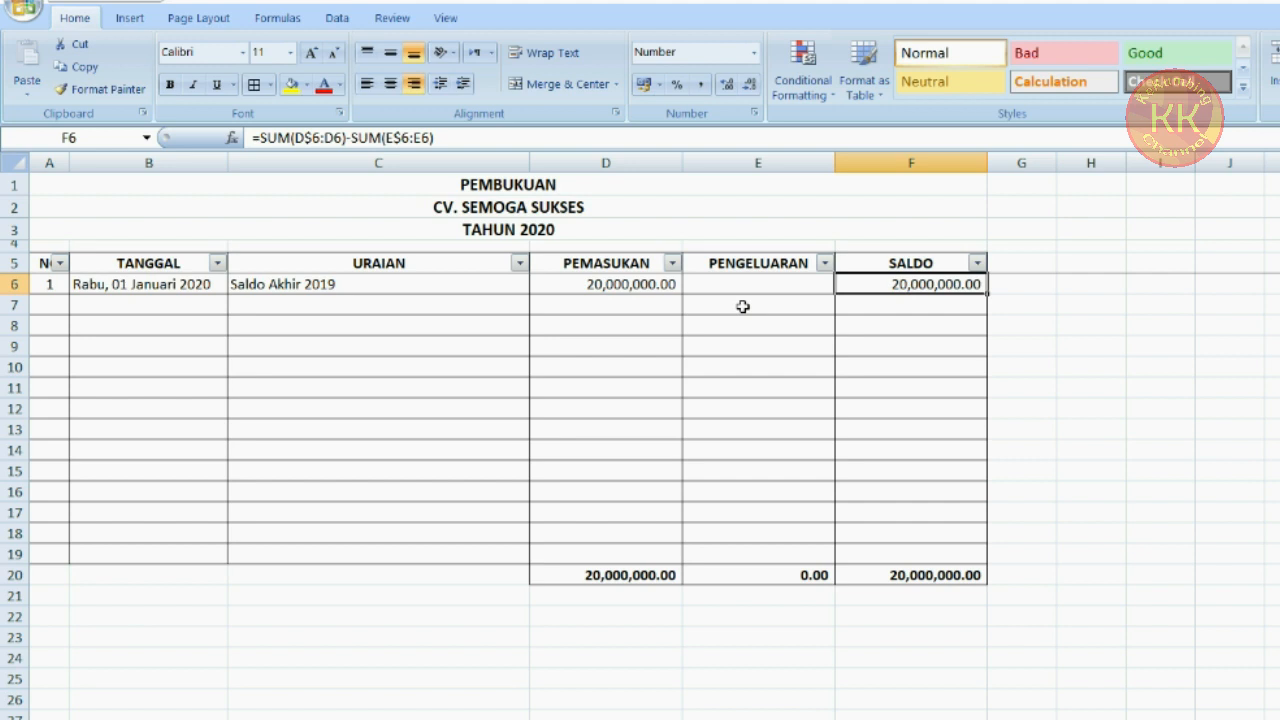
{"action": "left_click", "coordinate": [743, 307]}
{"action": "key", "text": "Left"}
{"action": "key", "text": "Left"}
{"action": "key", "text": "Left"}
{"action": "key", "text": "Left"}
{"action": "type", "text": "2"}
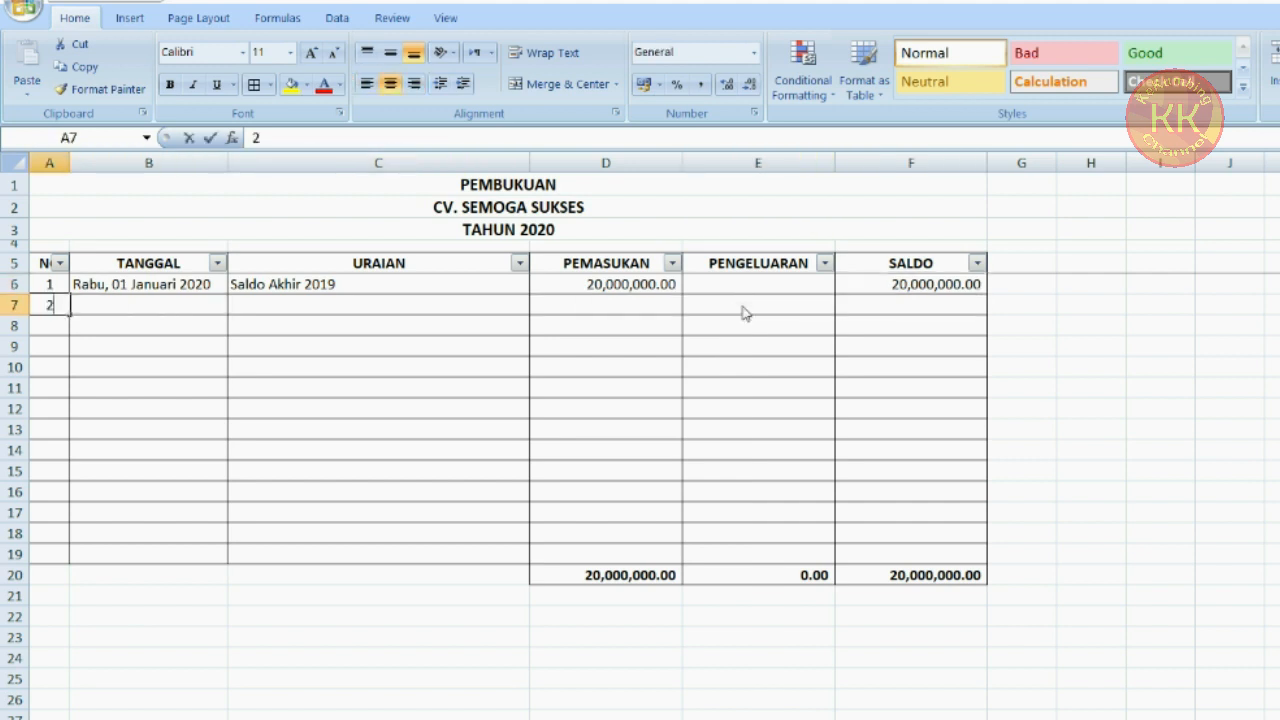
{"action": "key", "text": "Tab"}
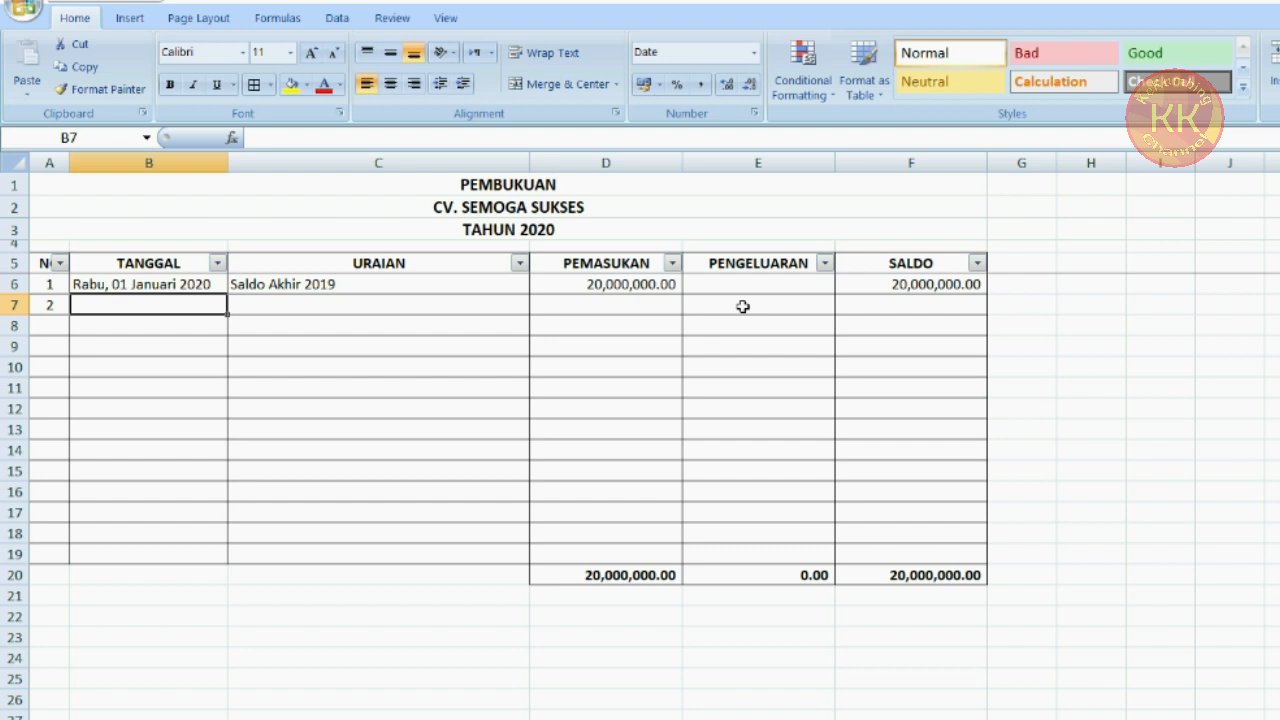
{"action": "type", "text": "3/1/2020"}
{"action": "key", "text": "Tab"}
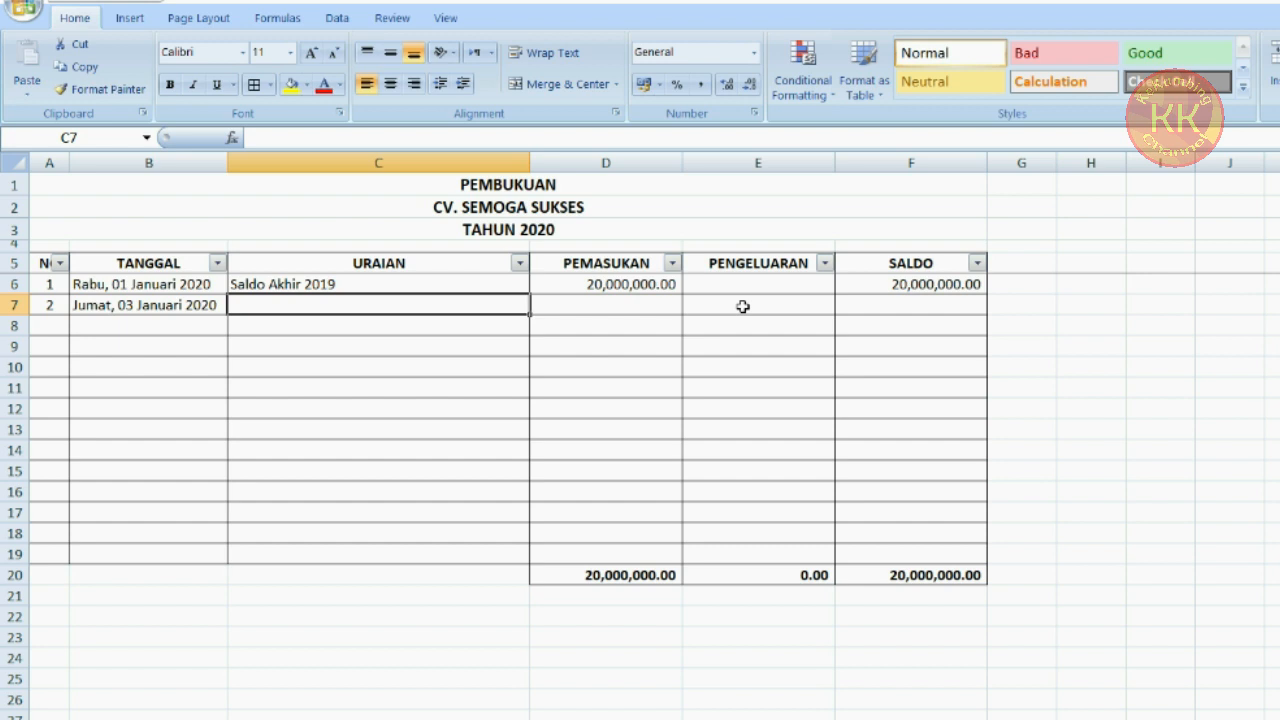
Enter the description Triplek in C7 and the expense amount 1500000 in E7
{"action": "type", "text": "Triplek"}
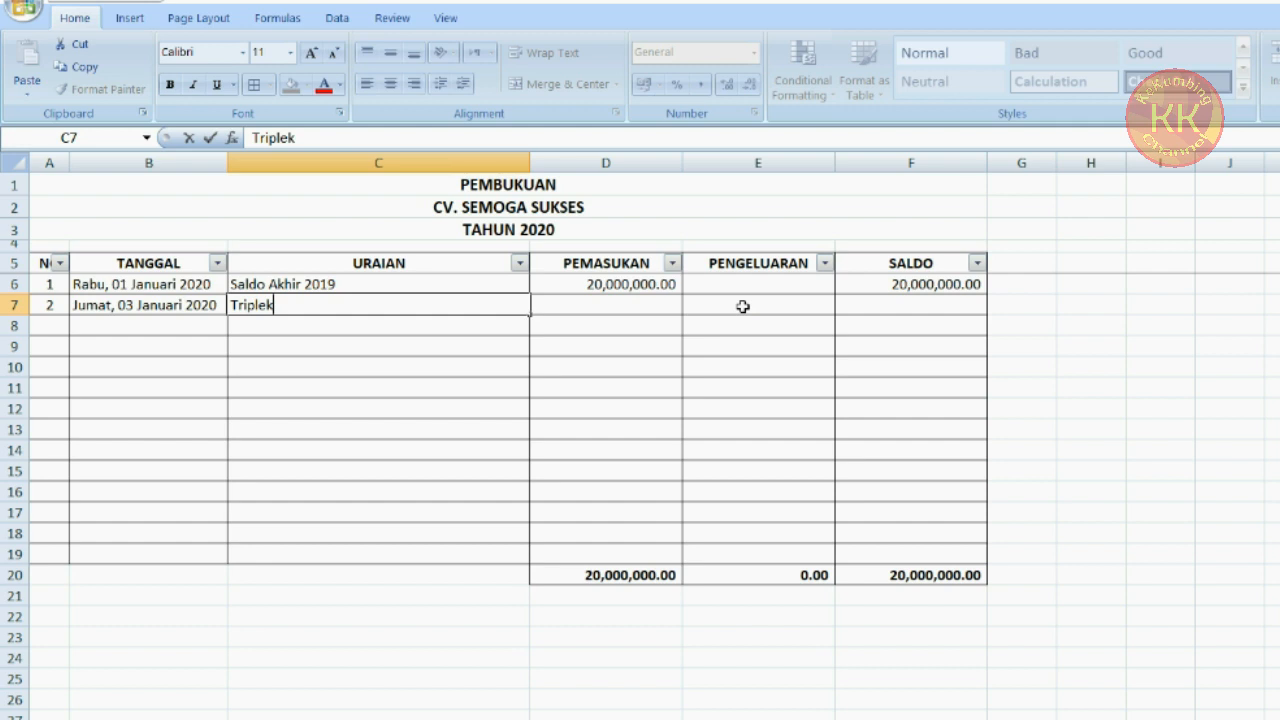
{"action": "key", "text": "Tab"}
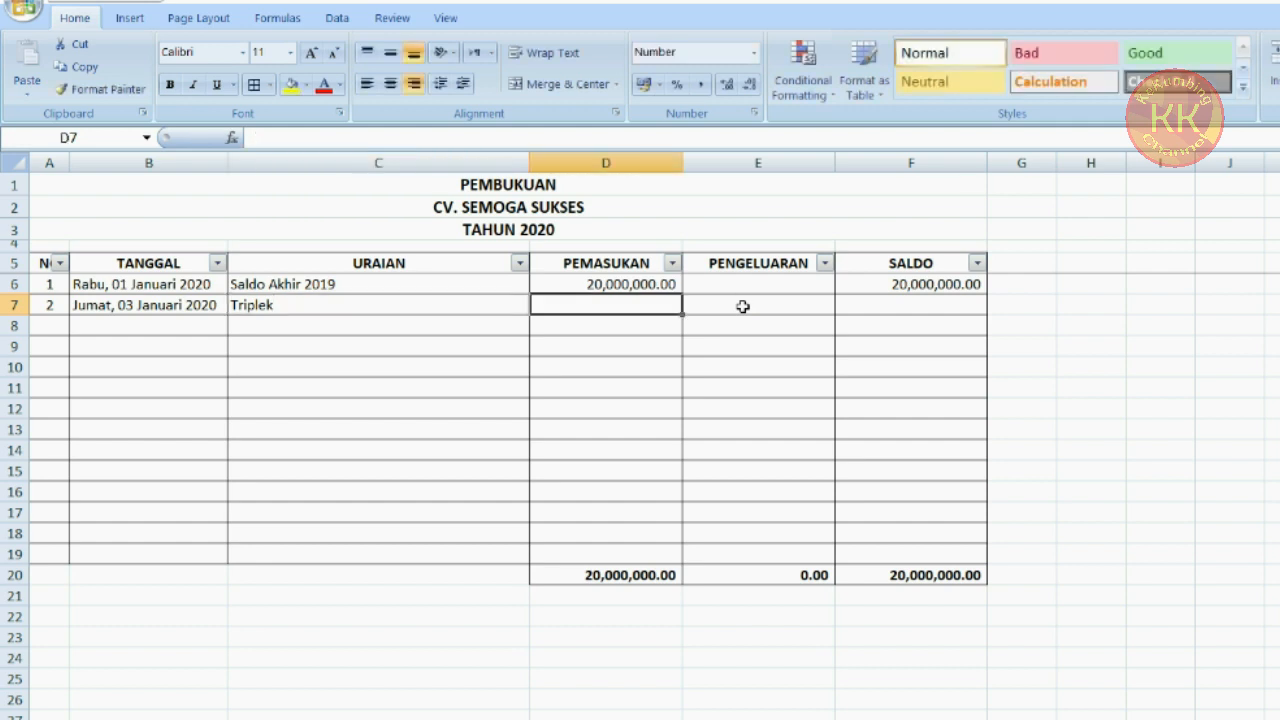
{"action": "left_click", "coordinate": [743, 307]}
{"action": "type", "text": "1"}
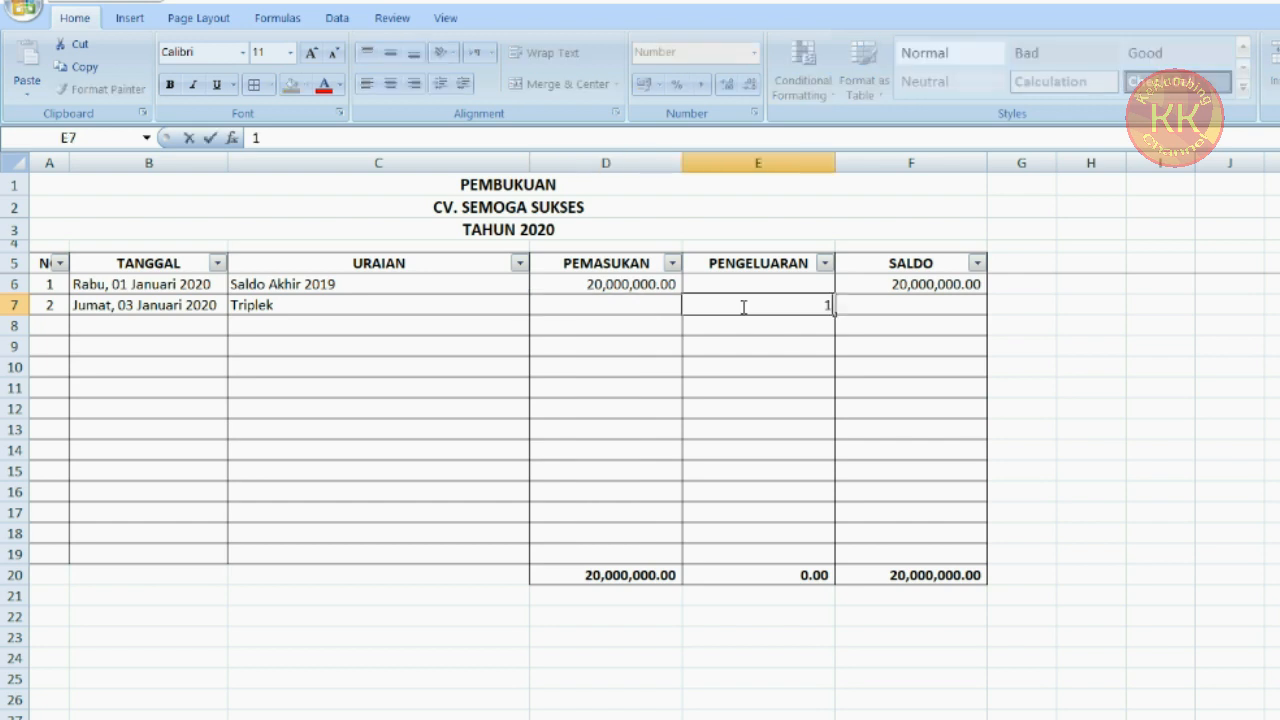
{"action": "type", "text": ",500,000000"}
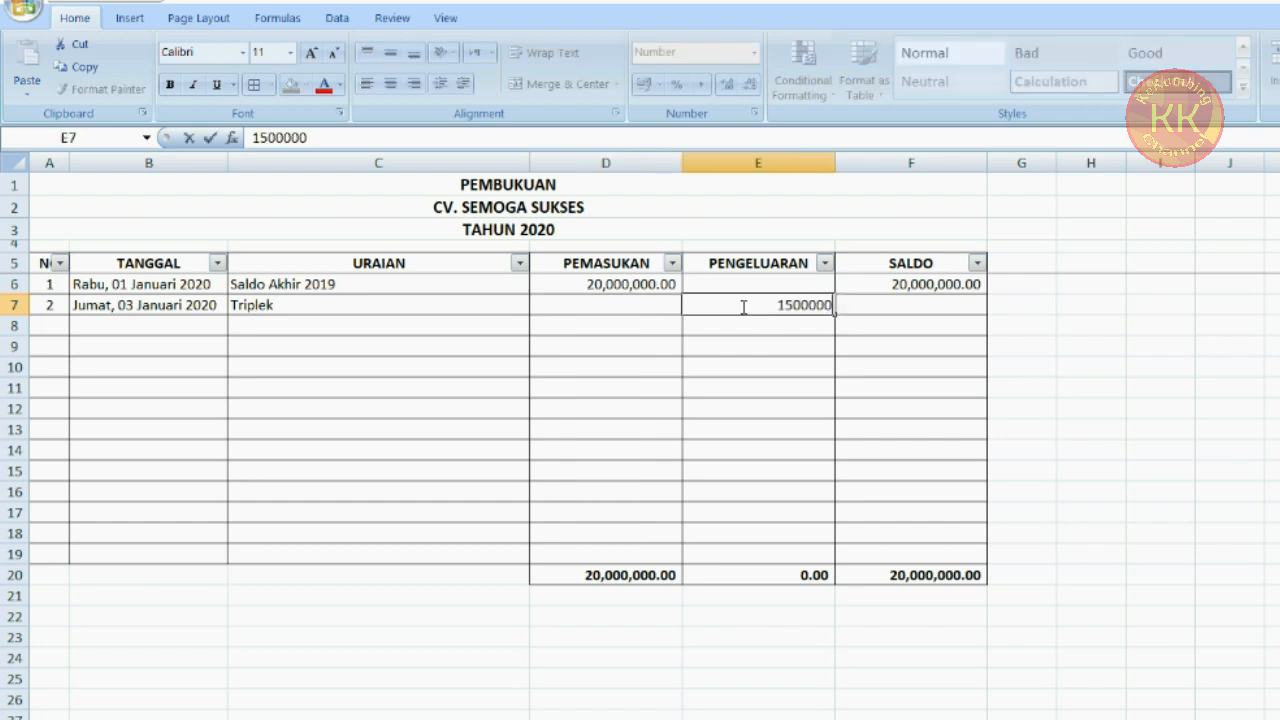
{"action": "key", "text": "Tab"}
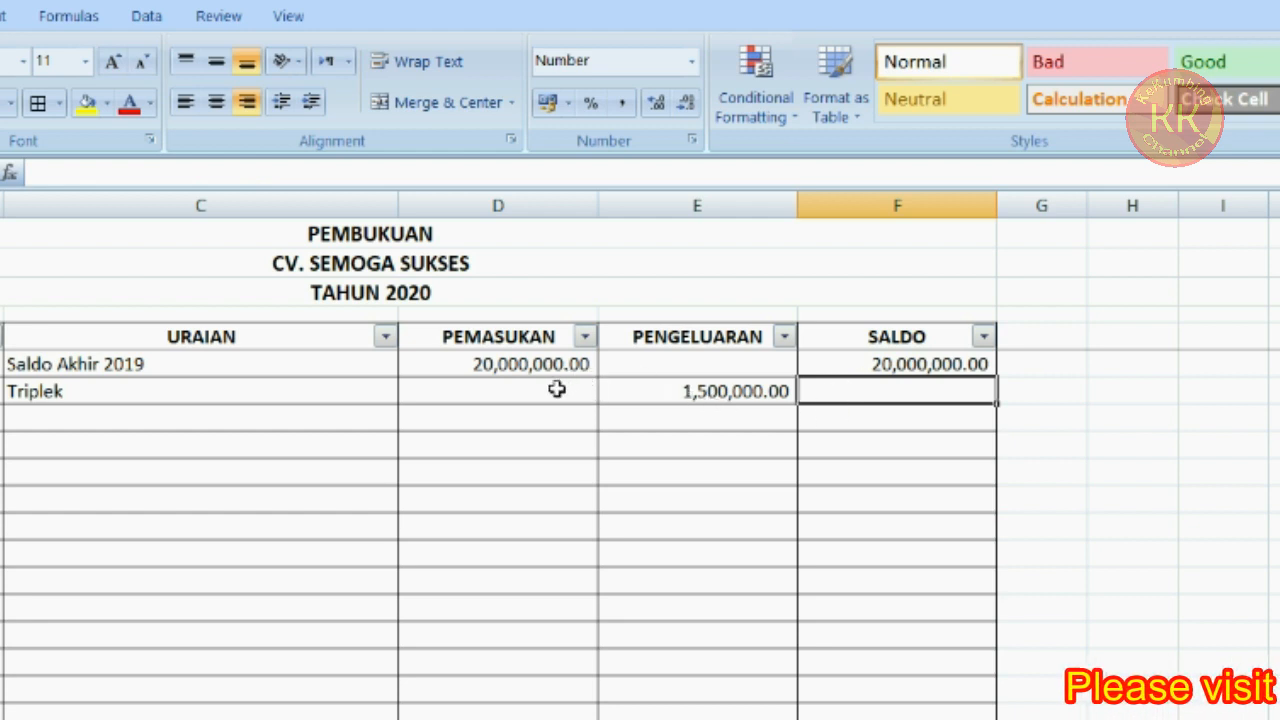
Wrap the F6 balance formula in a condition: =IF(OR(D6<>"";E6<>"");SUM(D$6:D6)-SUM(E$6:E6);"")
{"action": "left_click", "coordinate": [700, 391]}
{"action": "left_click", "coordinate": [872, 390]}
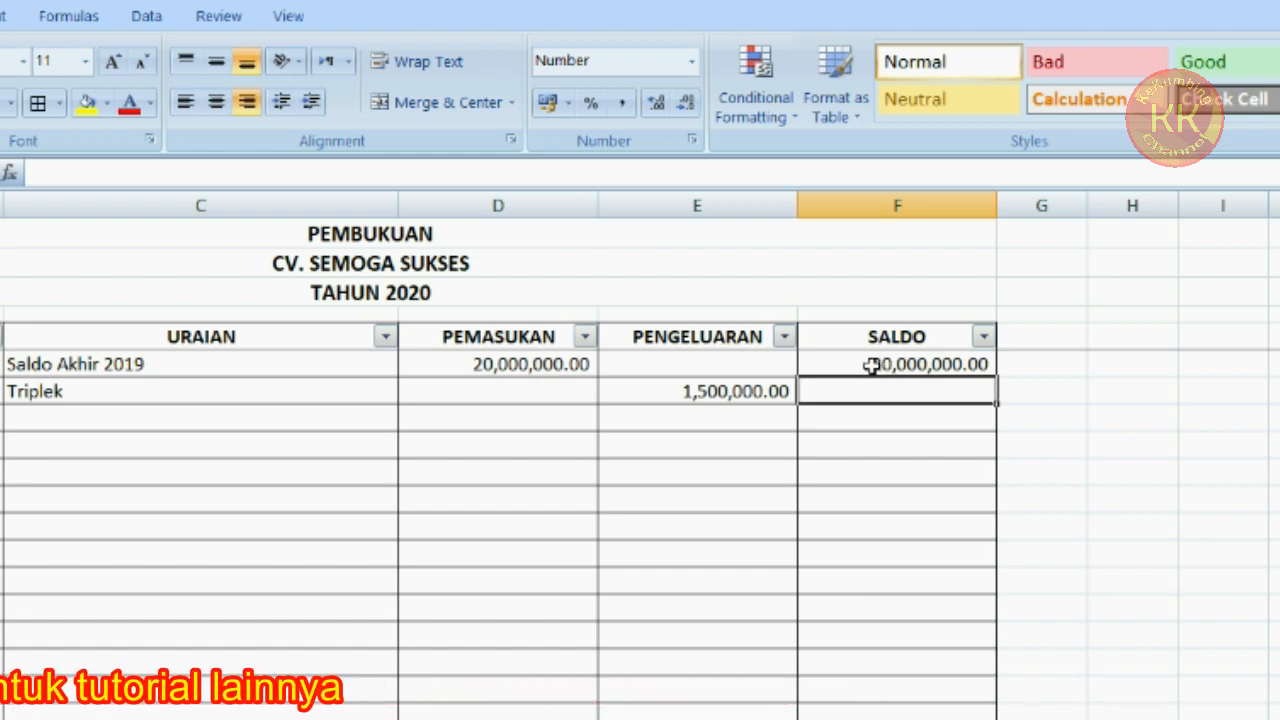
{"action": "left_click", "coordinate": [853, 364]}
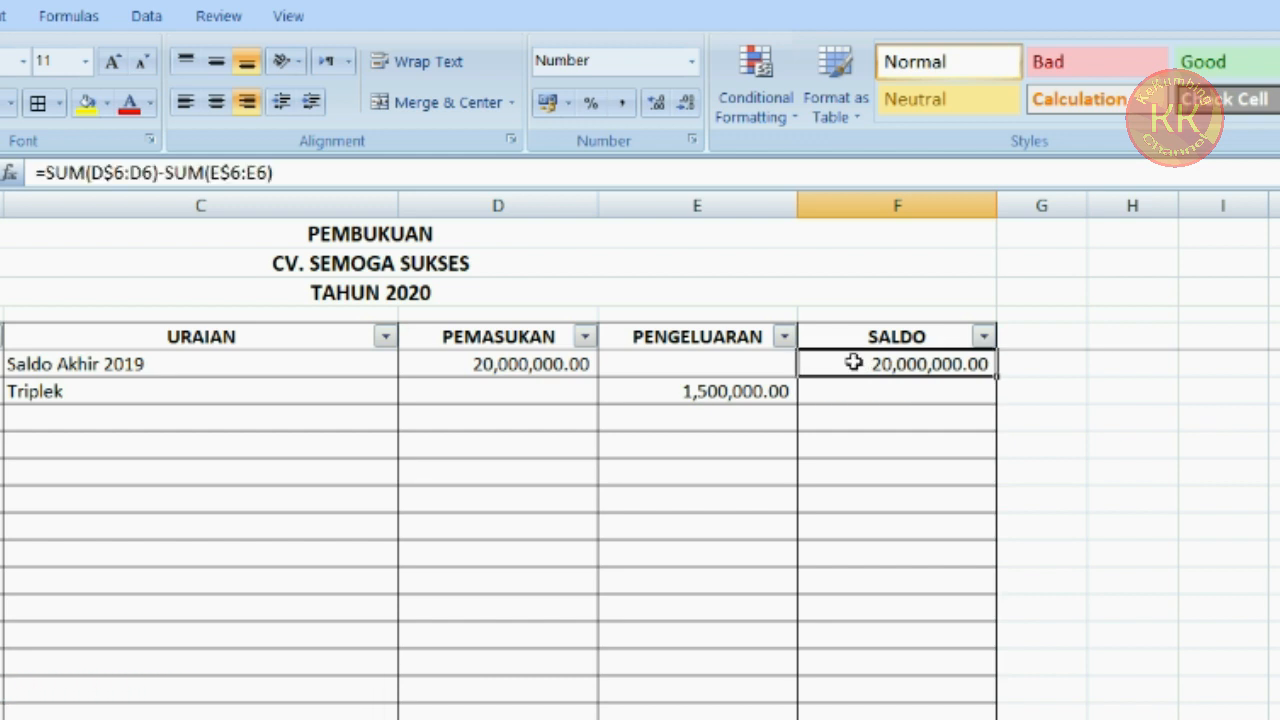
{"action": "left_click", "coordinate": [47, 173]}
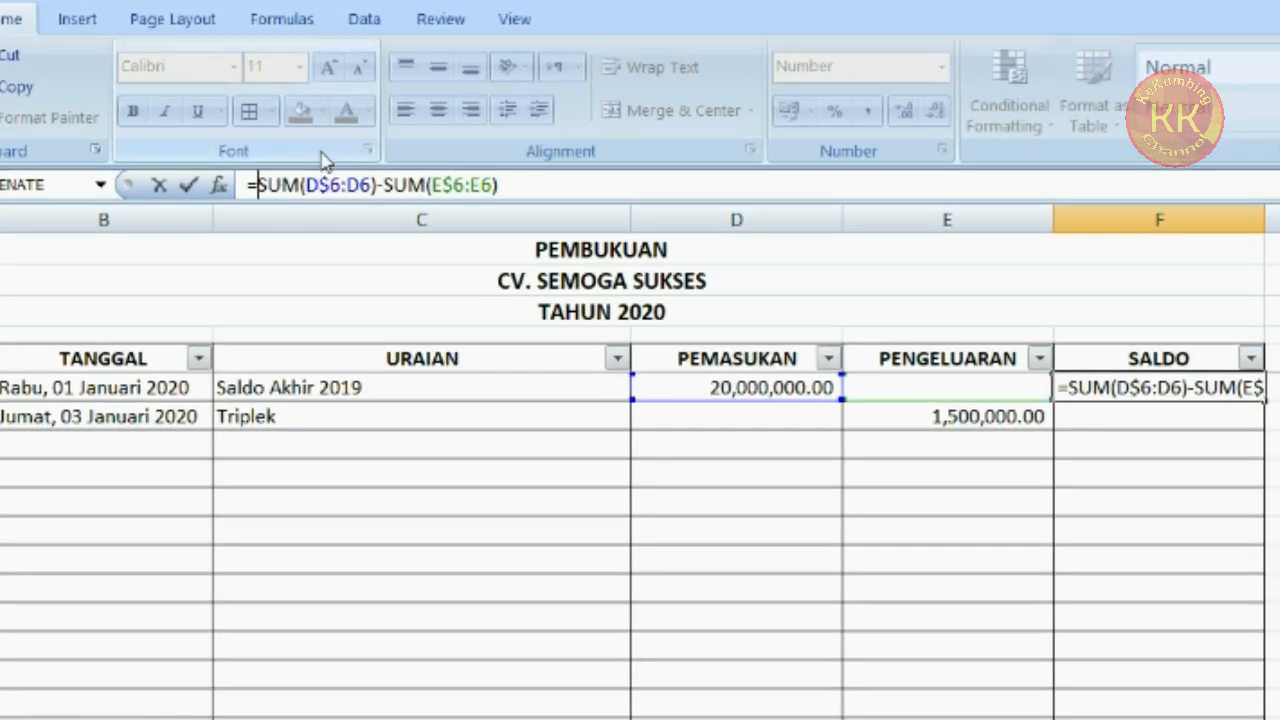
{"action": "type", "text": "IF"}
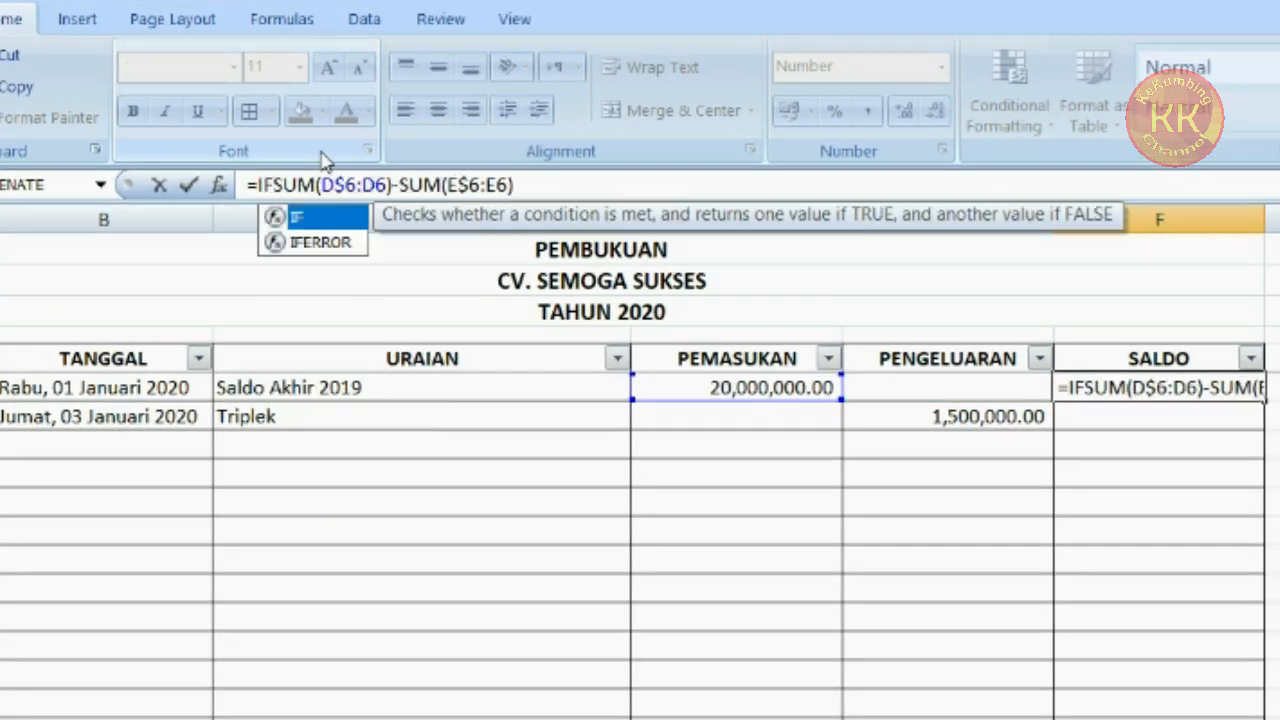
{"action": "type", "text": "("}
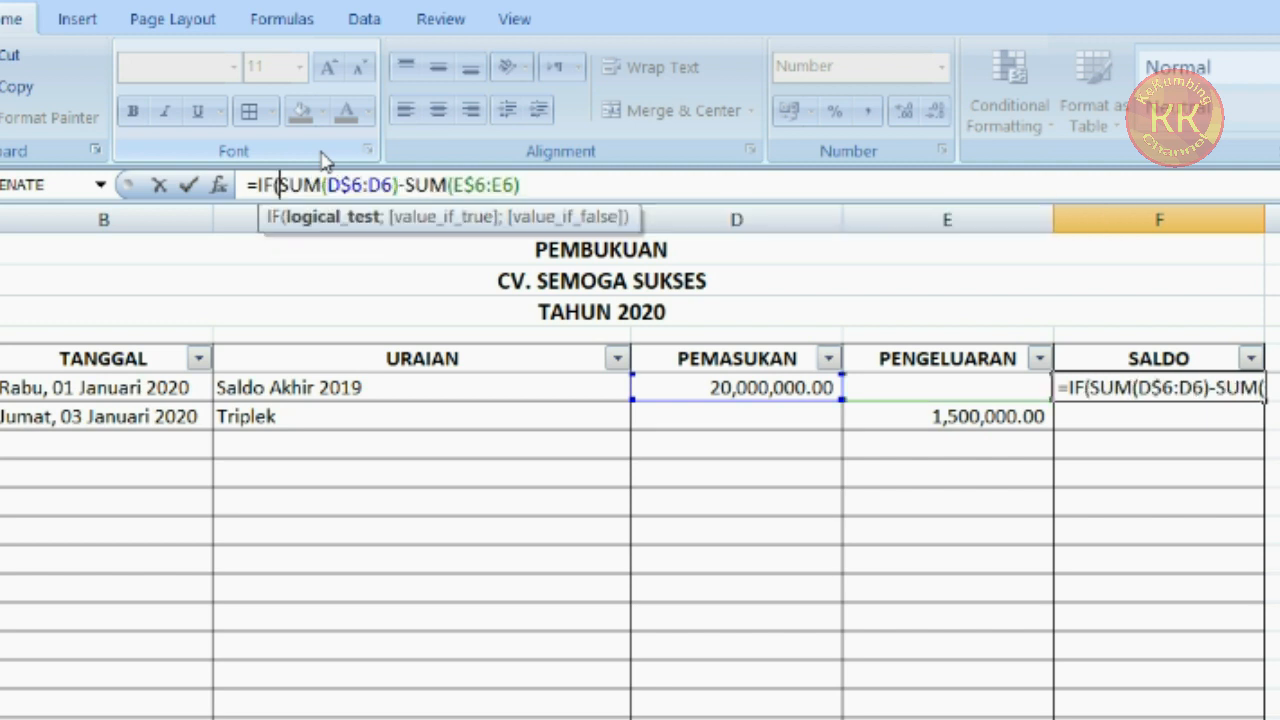
{"action": "type", "text": "OR"}
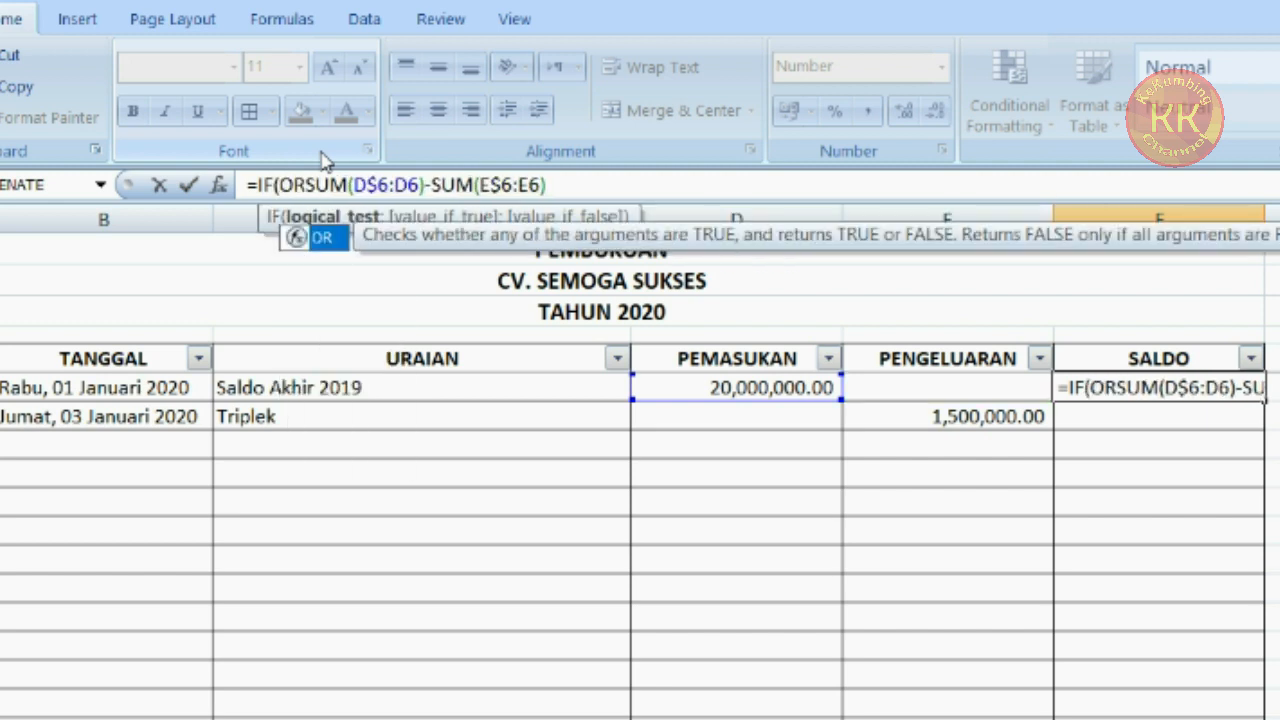
{"action": "type", "text": "("}
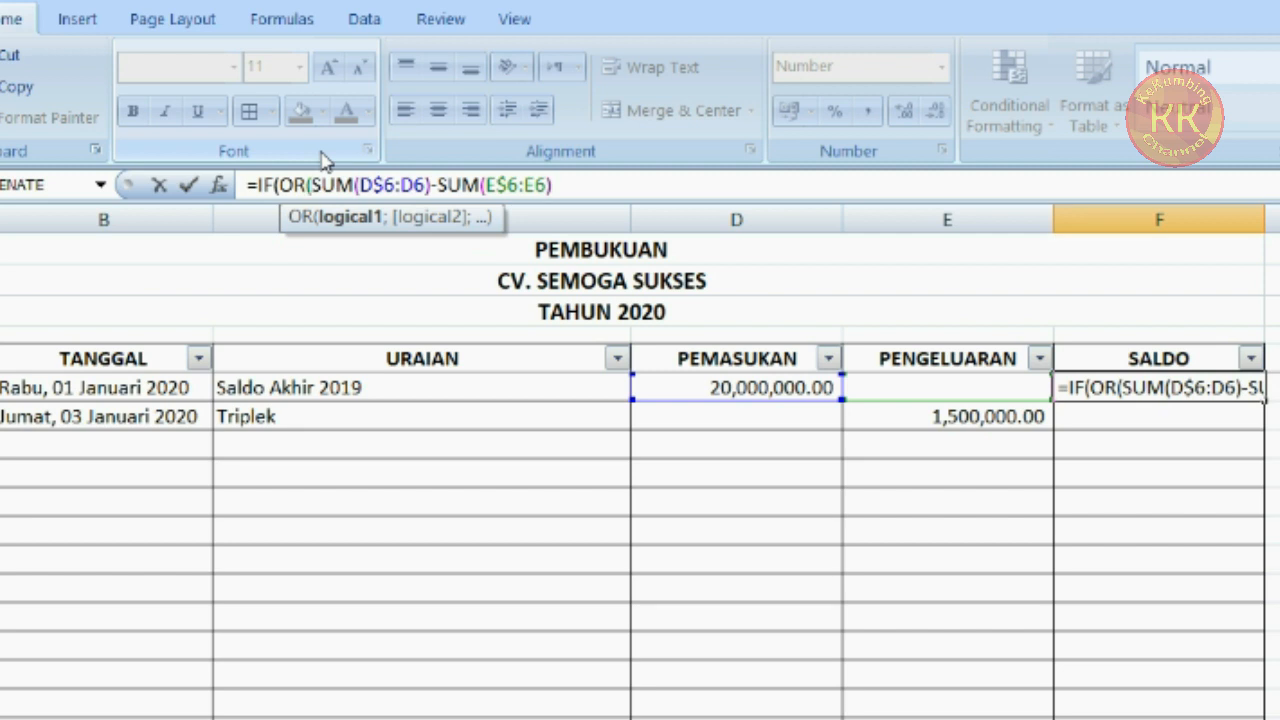
{"action": "type", "text": "D"}
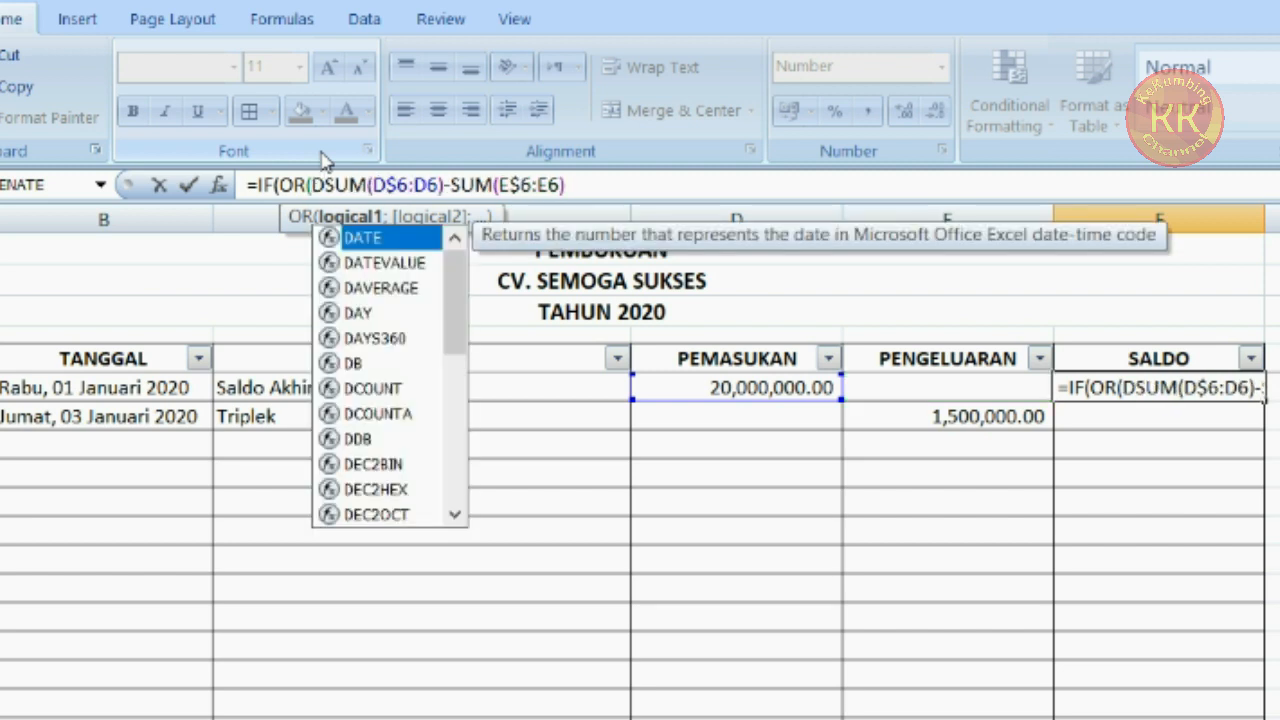
{"action": "type", "text": "6"}
{"action": "type", "text": "<>"}
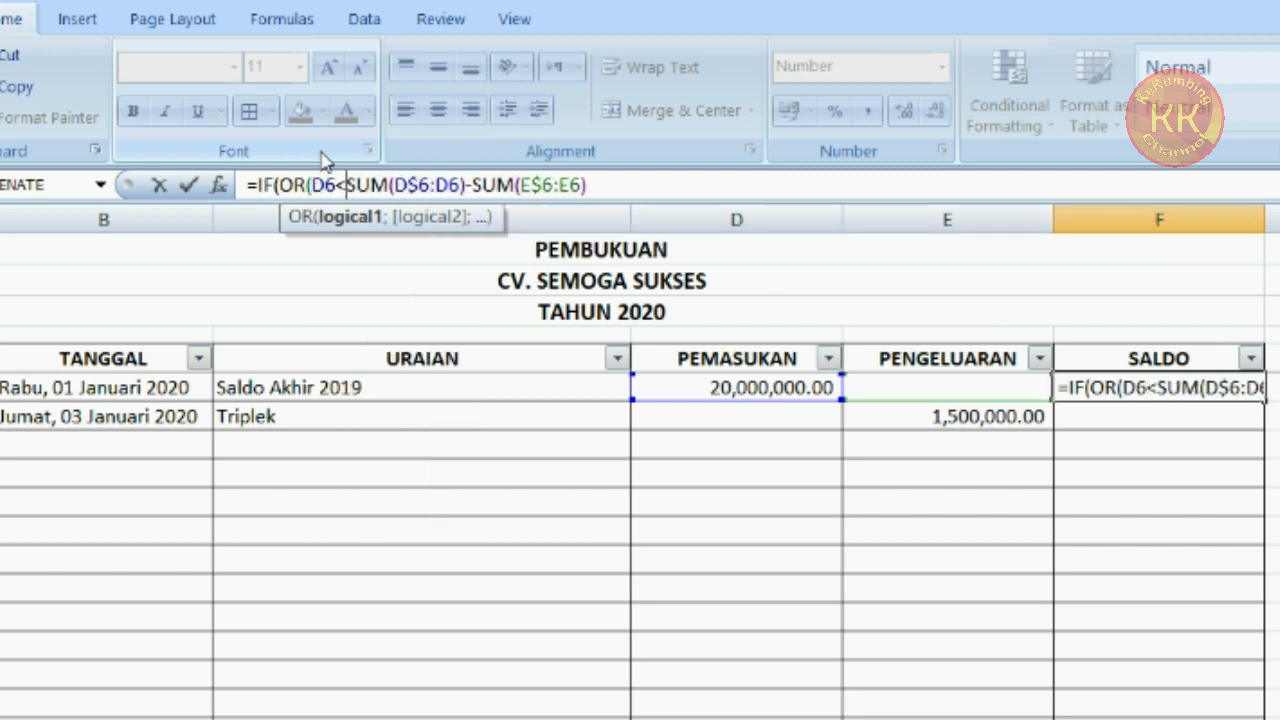
{"action": "type", "text": "\"\""}
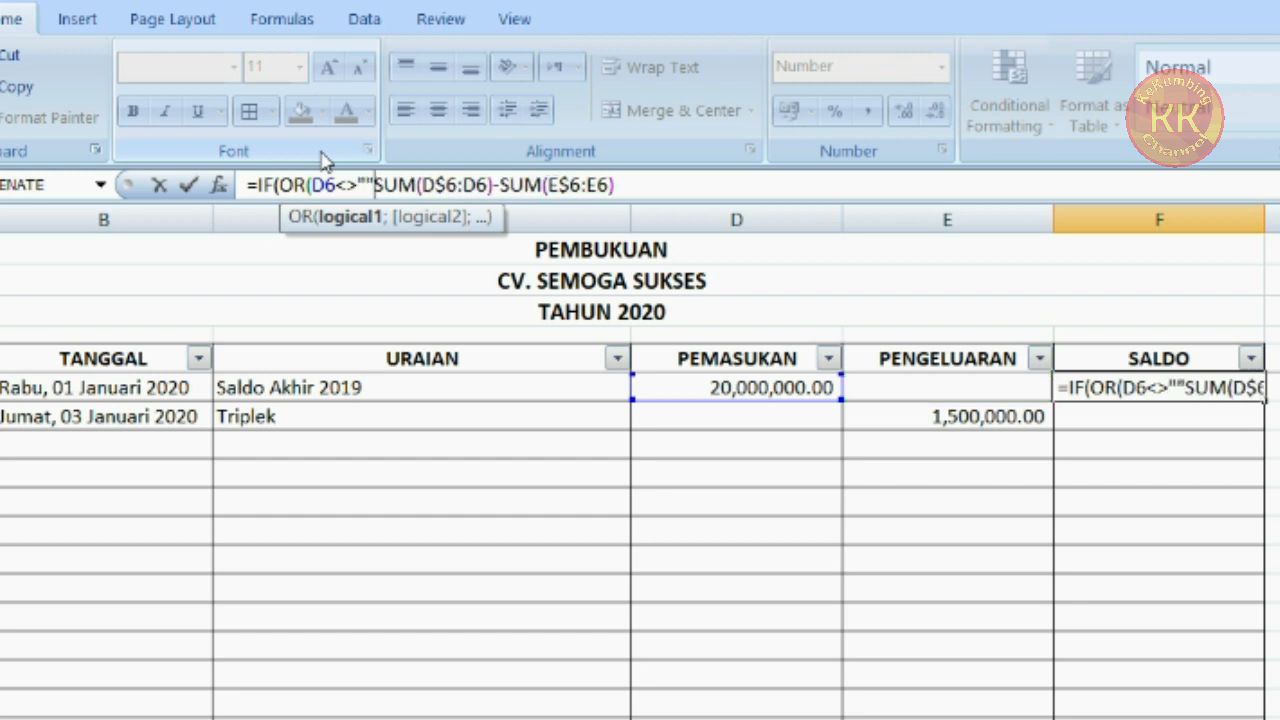
{"action": "type", "text": ";"}
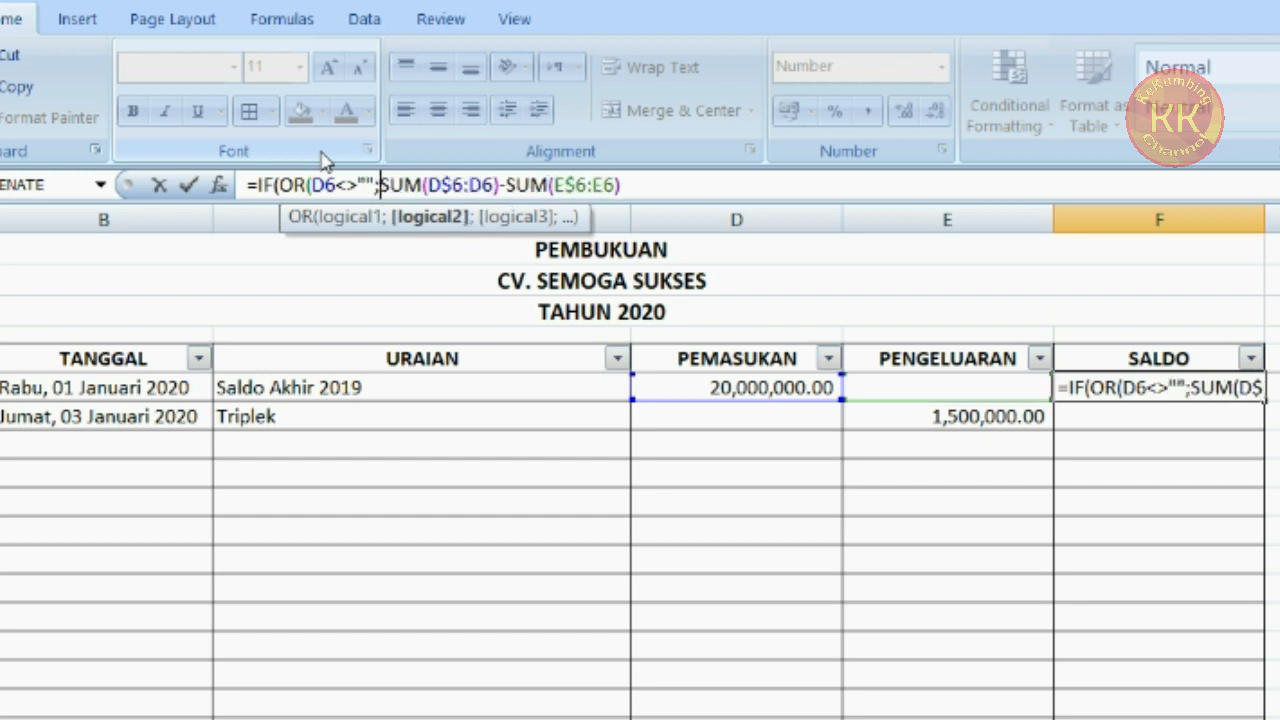
{"action": "type", "text": "E"}
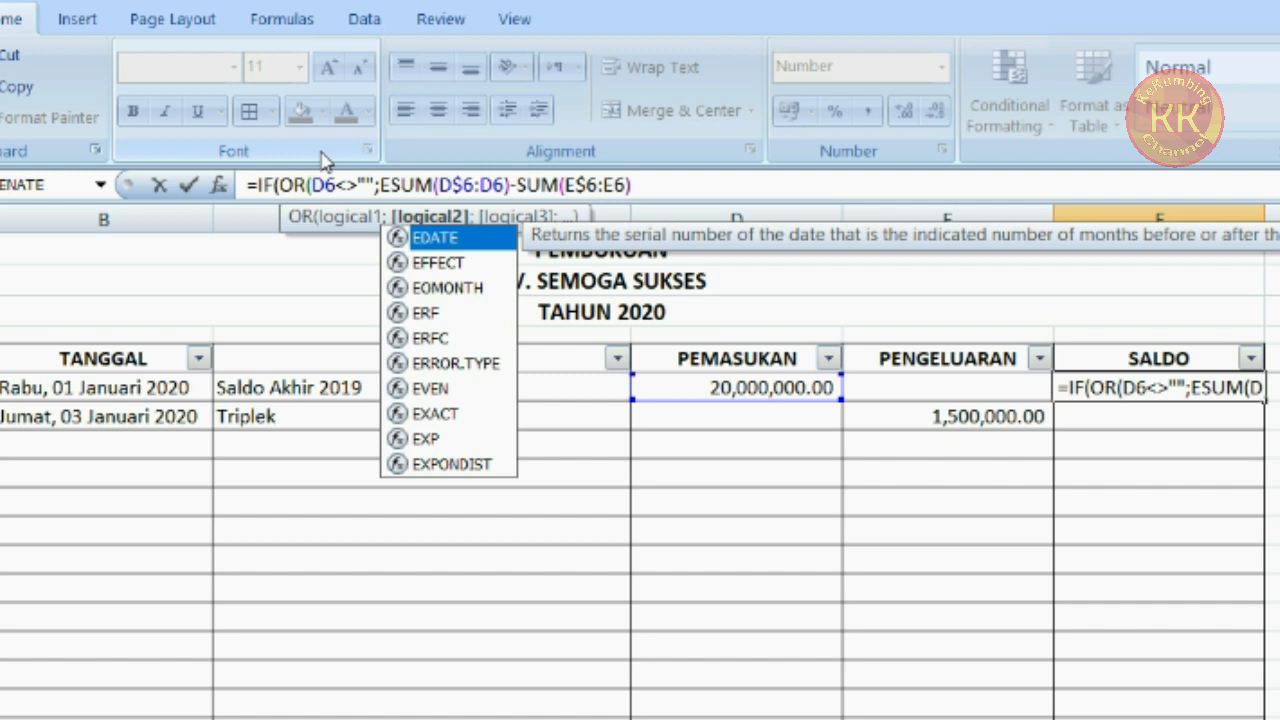
{"action": "type", "text": "6"}
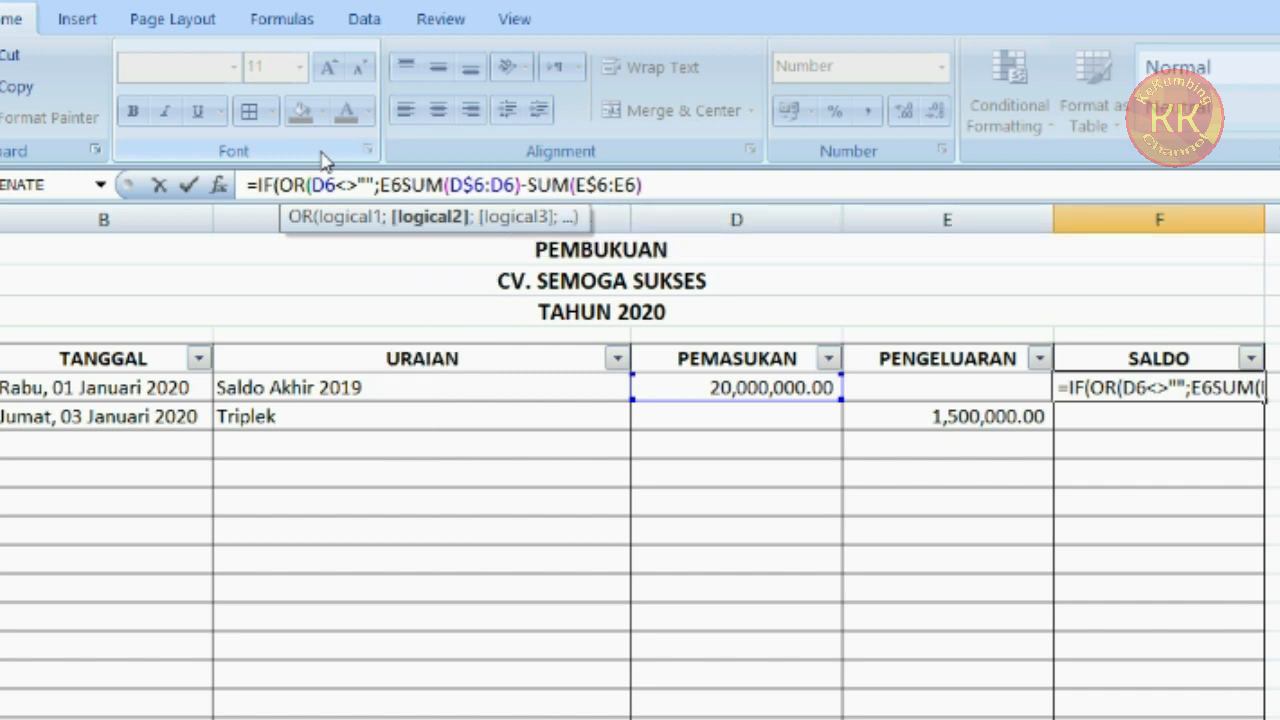
{"action": "type", "text": "<>\"\""}
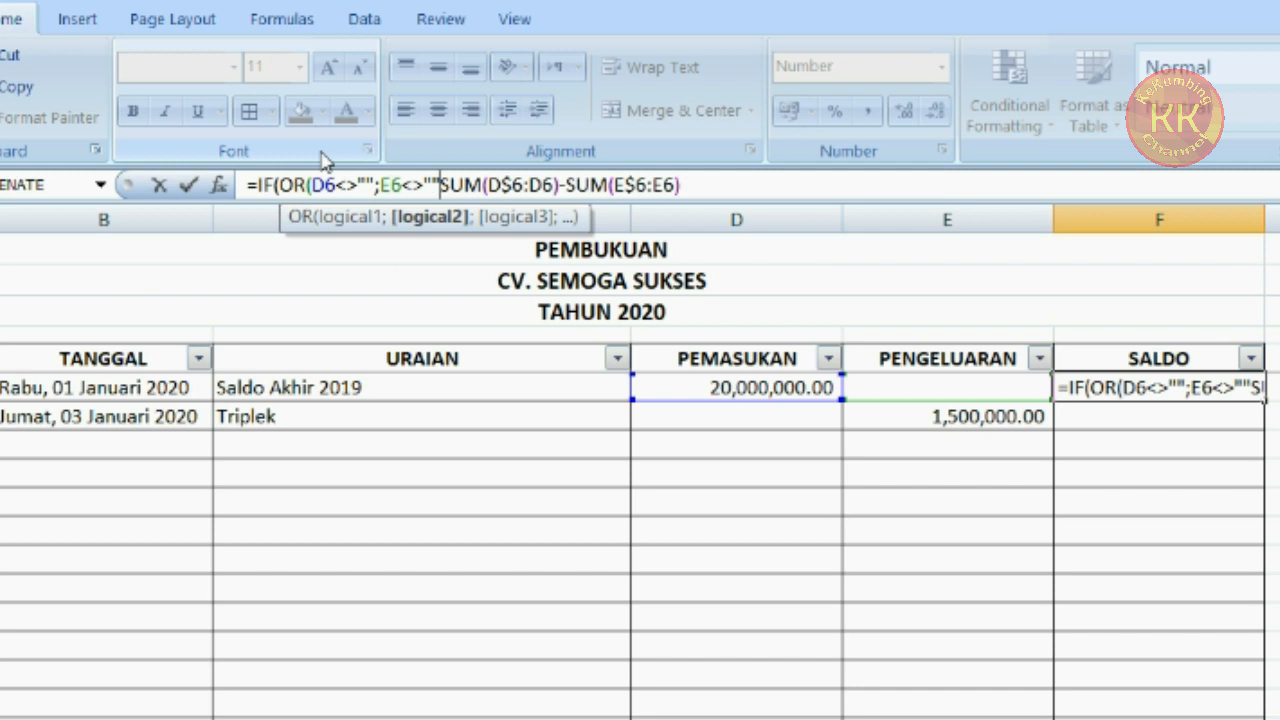
{"action": "type", "text": ")"}
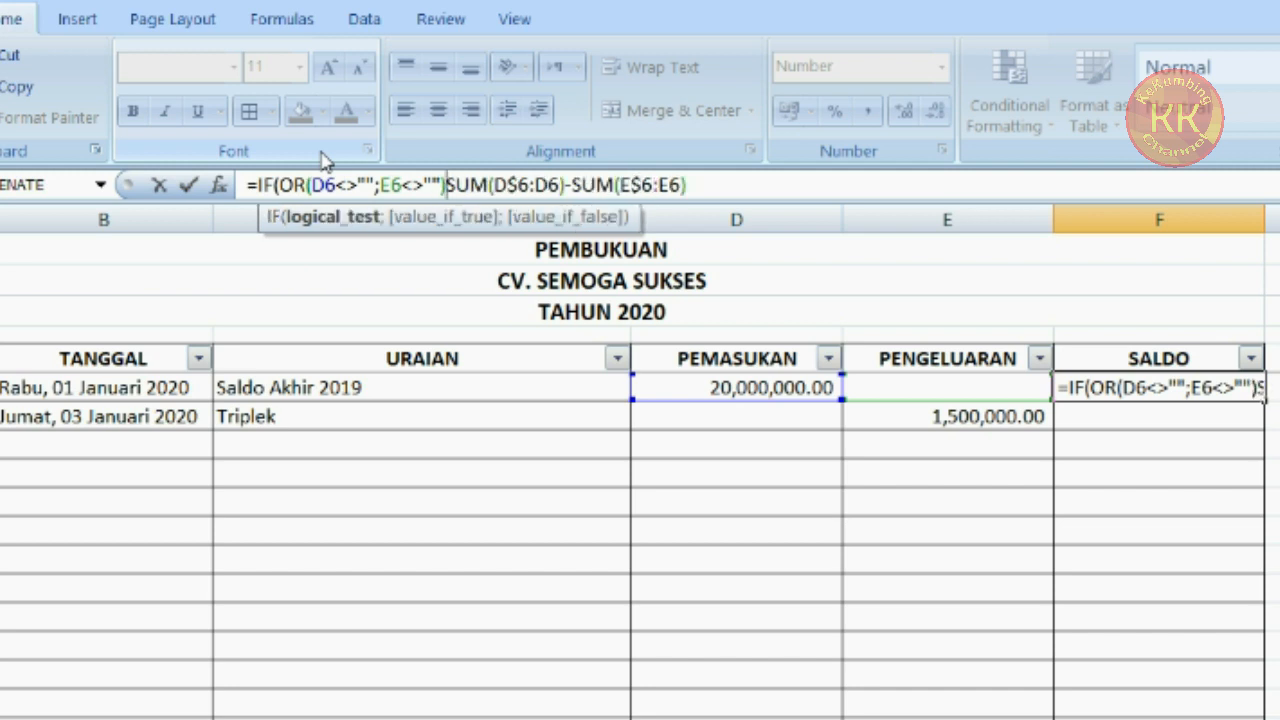
{"action": "type", "text": ";"}
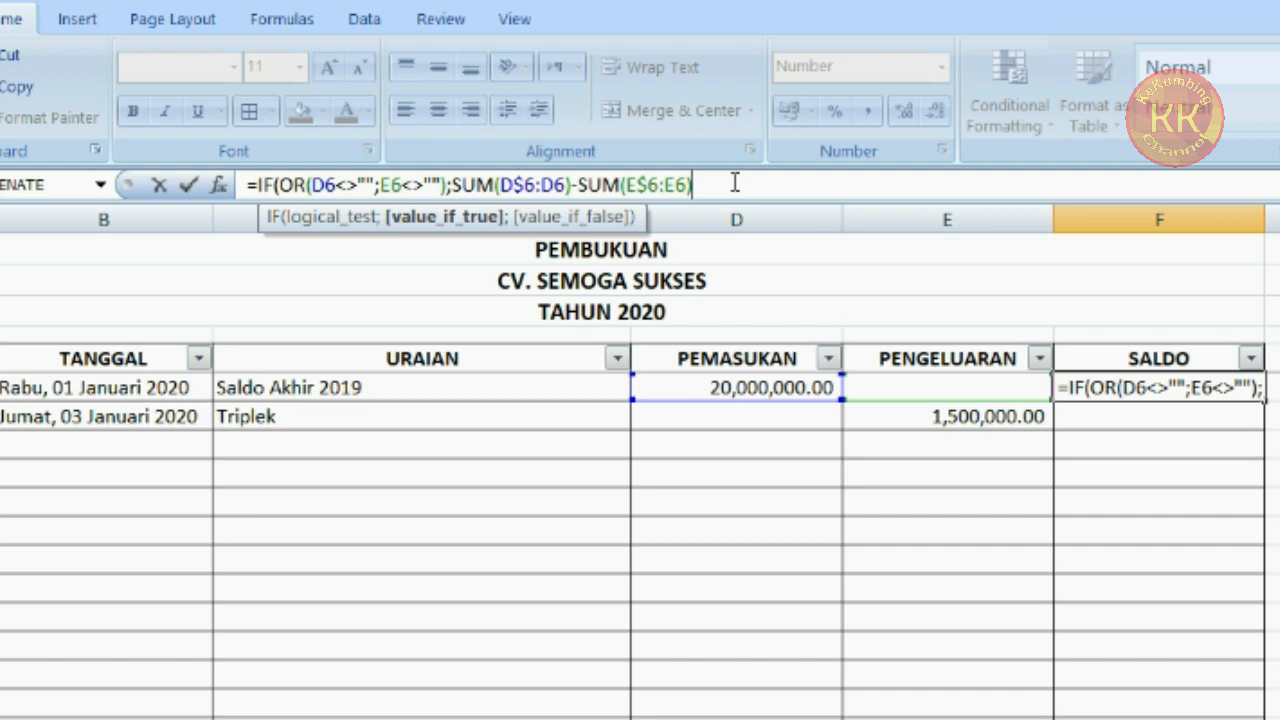
{"action": "type", "text": ";\"\""}
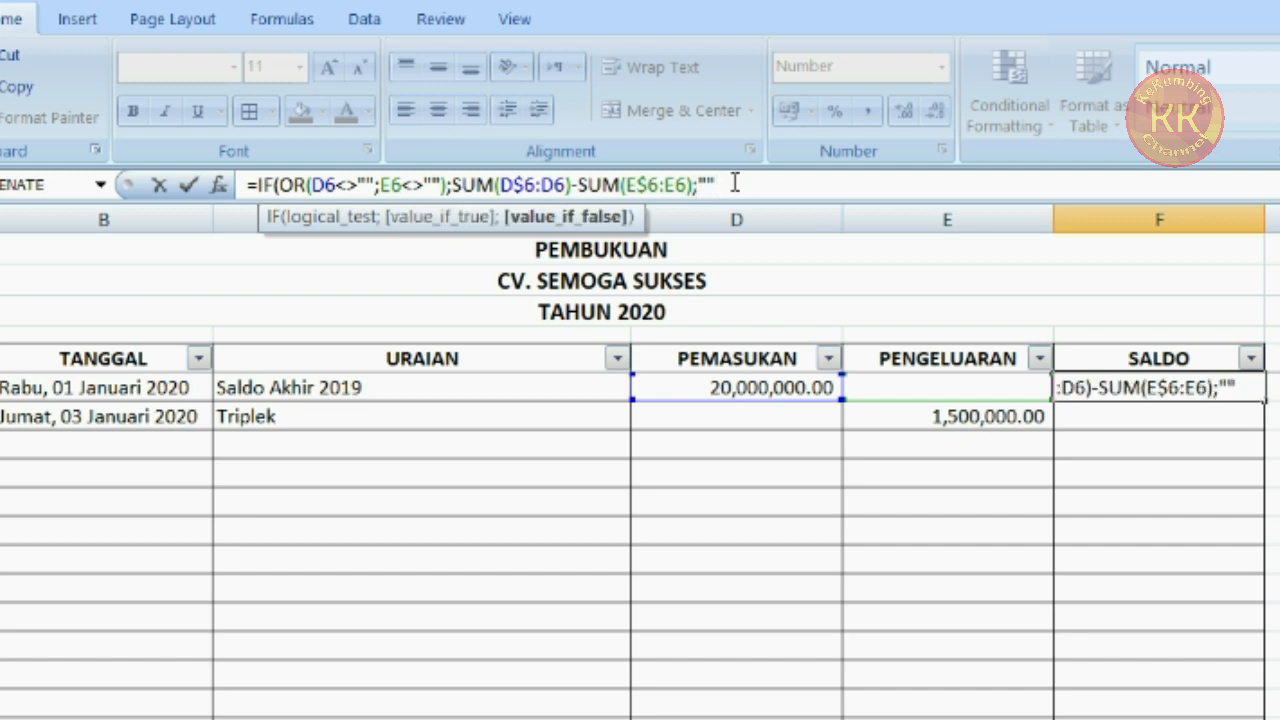
{"action": "type", "text": ")"}
{"action": "key", "text": "Return"}
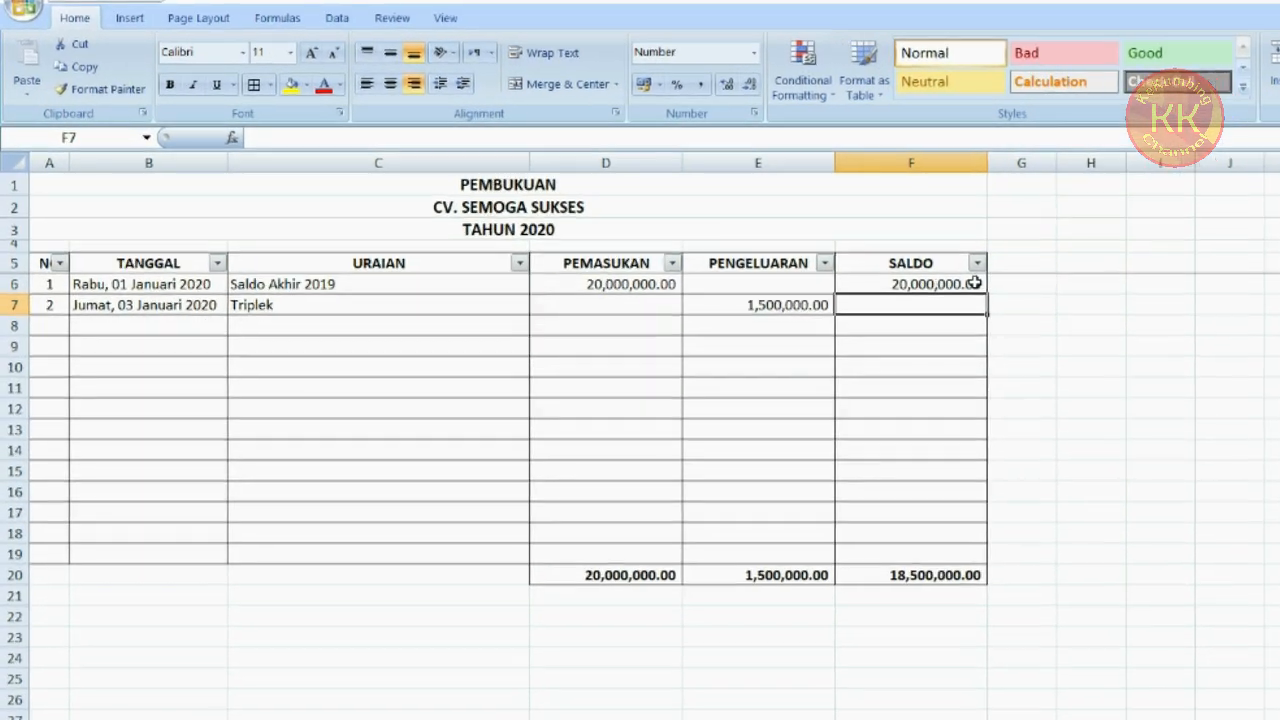
Copy the F6 balance formula down column F through row 19
{"action": "left_click", "coordinate": [973, 284]}
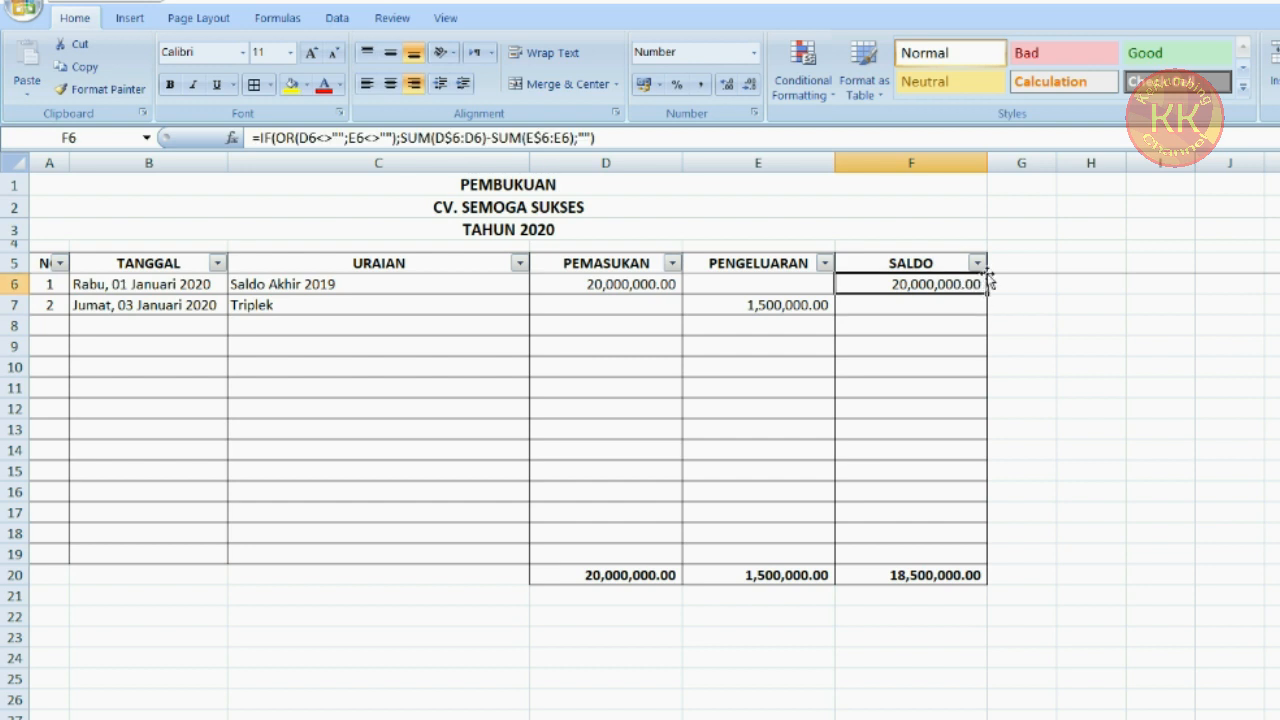
{"action": "left_click", "coordinate": [957, 305]}
{"action": "left_click", "coordinate": [946, 283]}
{"action": "left_click_drag", "start_coordinate": [987, 292], "coordinate": [981, 554]}
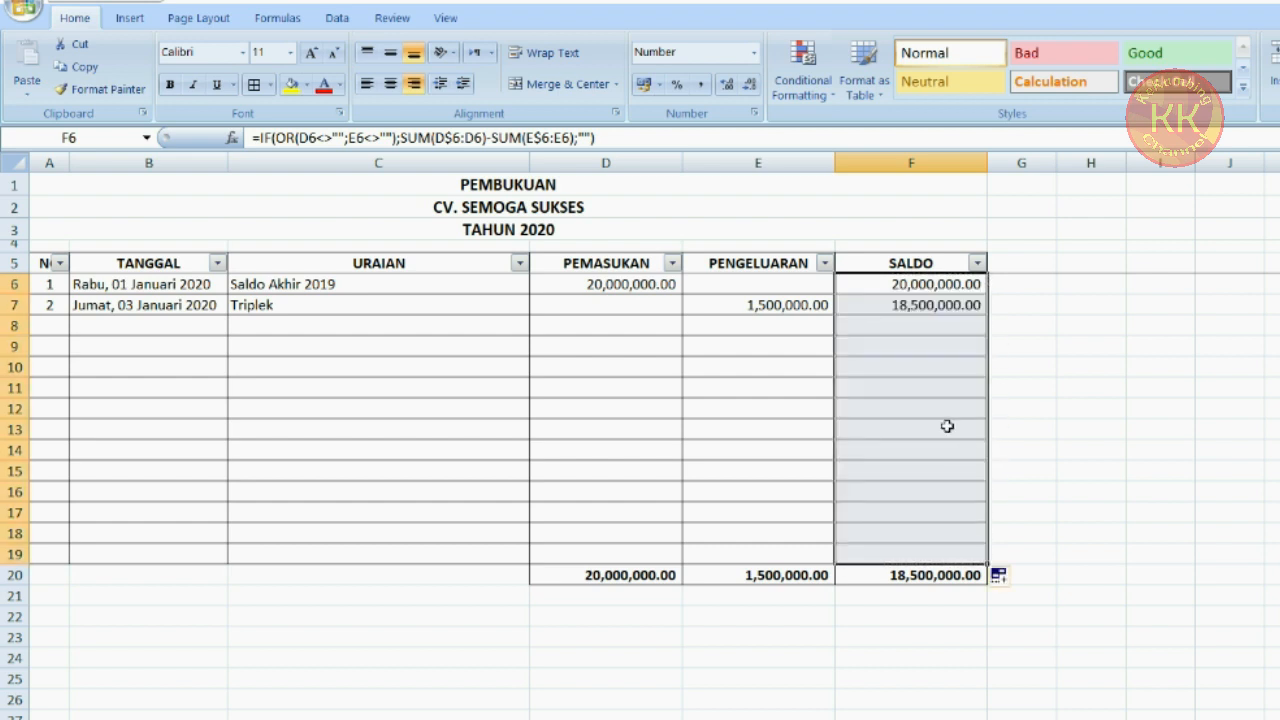
Enter test expense amounts 3000000 in E8 and 500000 in E9
{"action": "left_click", "coordinate": [785, 325]}
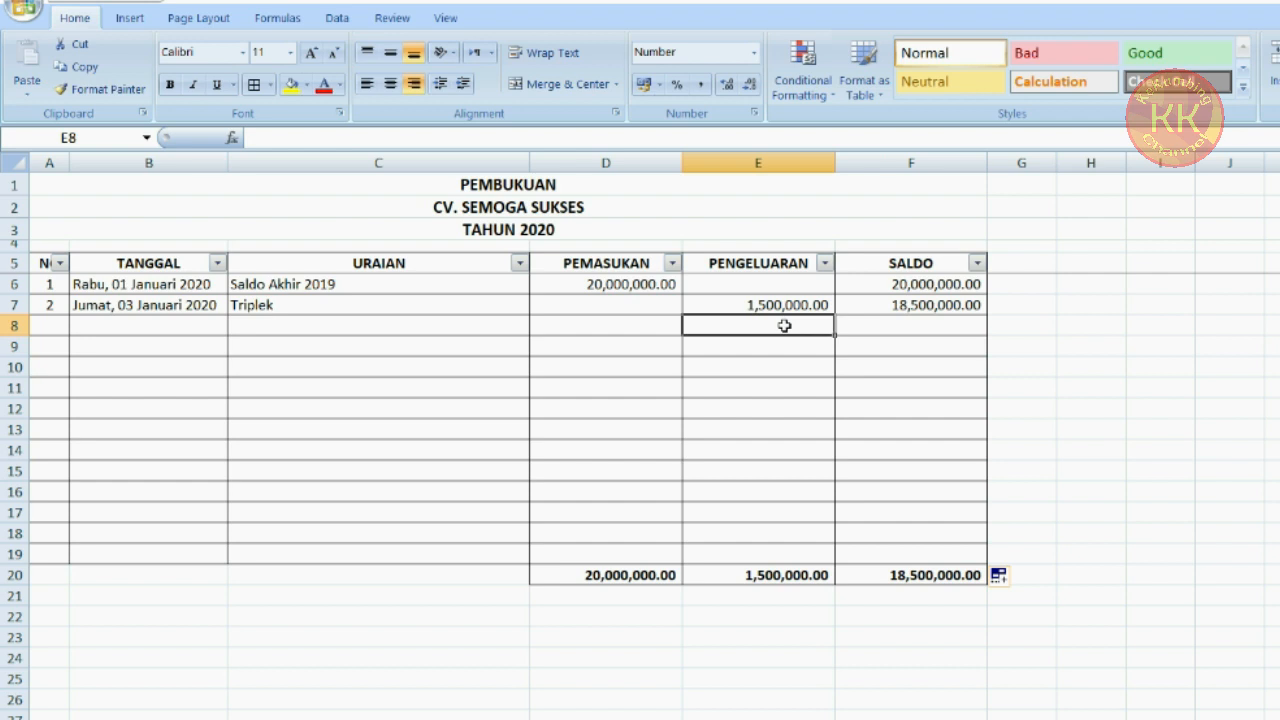
{"action": "type", "text": "3000000"}
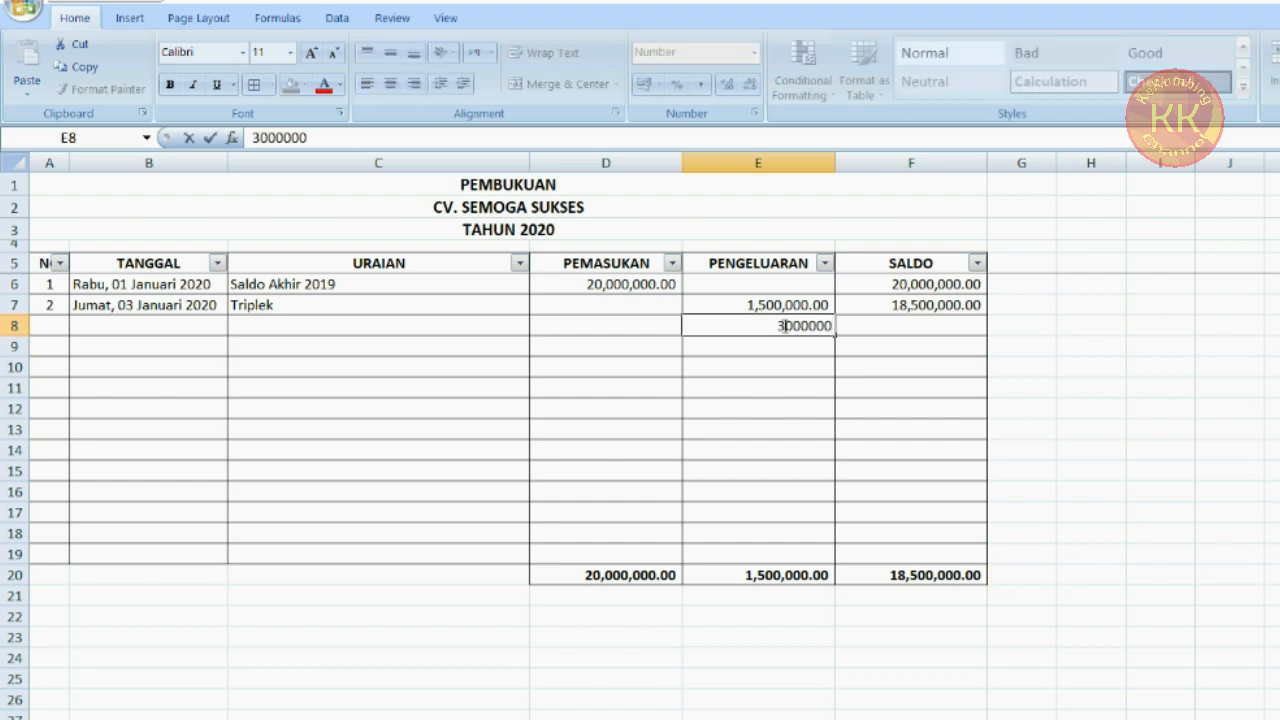
{"action": "key", "text": "Return"}
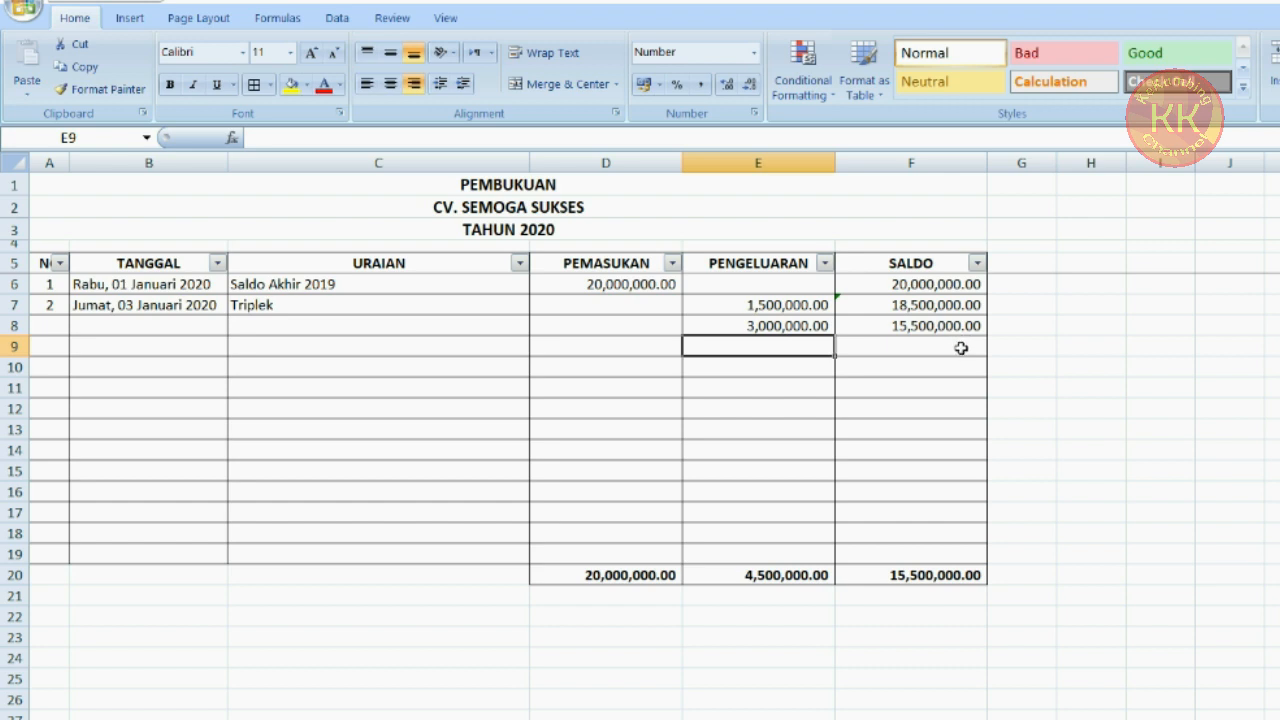
{"action": "type", "text": "500000"}
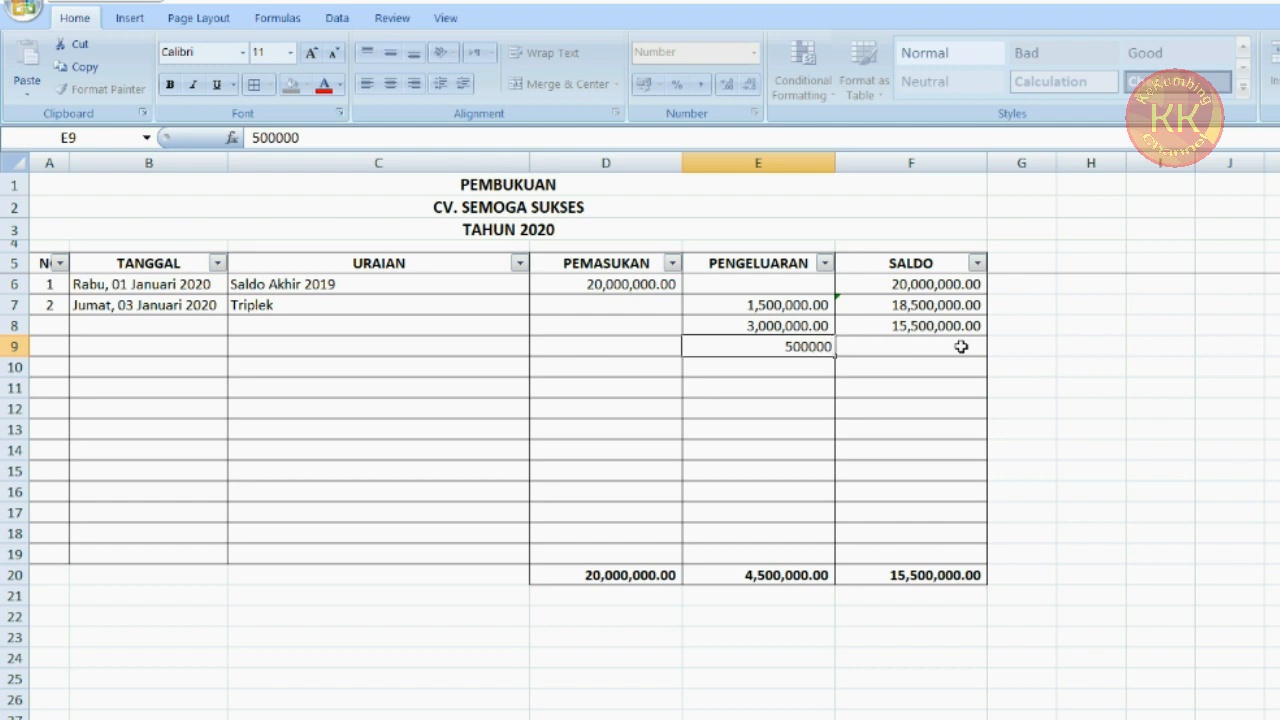
{"action": "key", "text": "Return"}
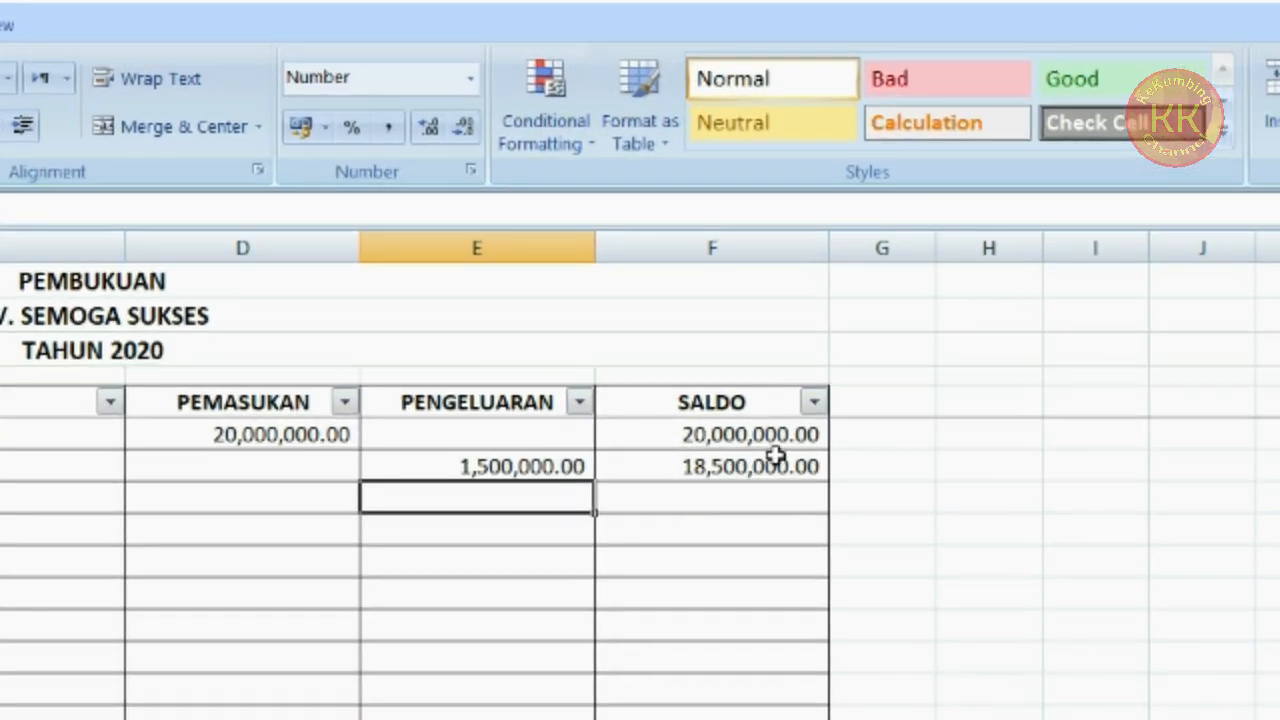
Review the column F balance formulas alongside the parts of the IF formula displayed in the text box
{"action": "left_click", "coordinate": [750, 430]}
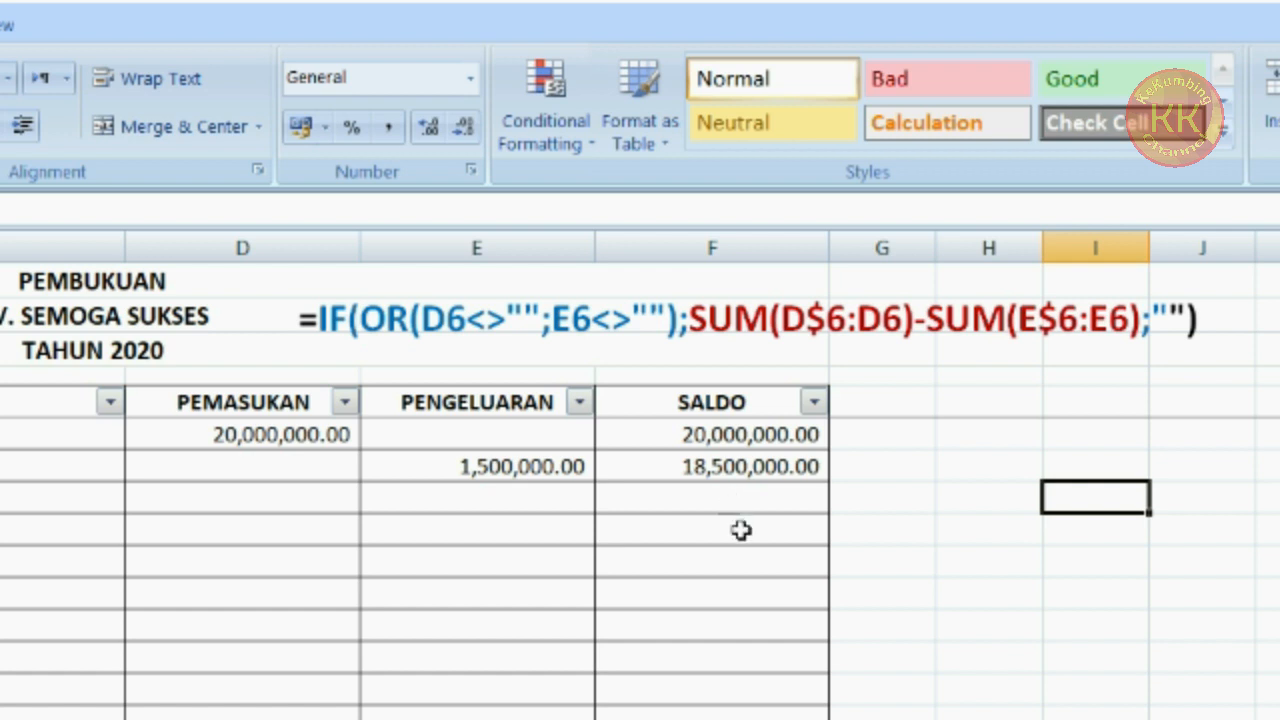
{"action": "mouse_move", "coordinate": [711, 503]}
{"action": "left_mouse_down"}
{"action": "mouse_move", "coordinate": [713, 715]}
{"action": "mouse_move", "coordinate": [749, 523]}
{"action": "mouse_move", "coordinate": [746, 700]}
{"action": "left_mouse_up"}
{"action": "left_click", "coordinate": [463, 492]}
{"action": "left_click_drag", "start_coordinate": [688, 496], "coordinate": [705, 716]}
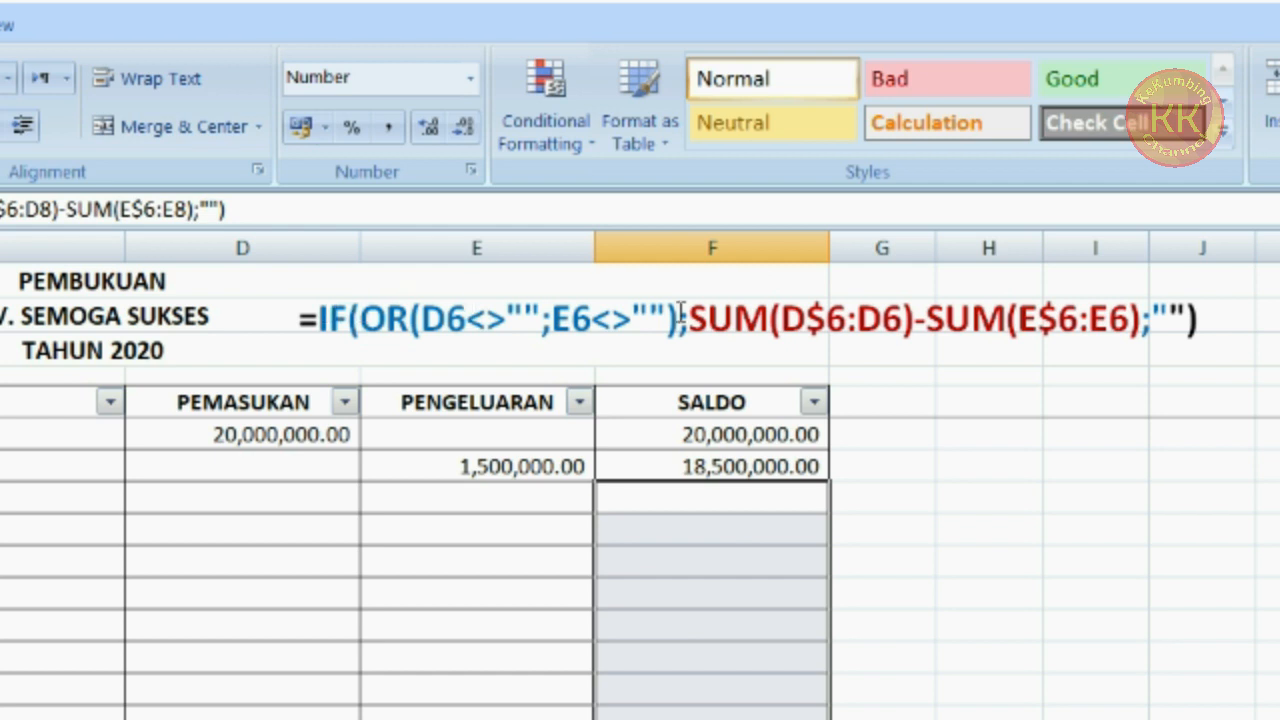
{"action": "left_click_drag", "start_coordinate": [1169, 321], "coordinate": [1187, 321]}
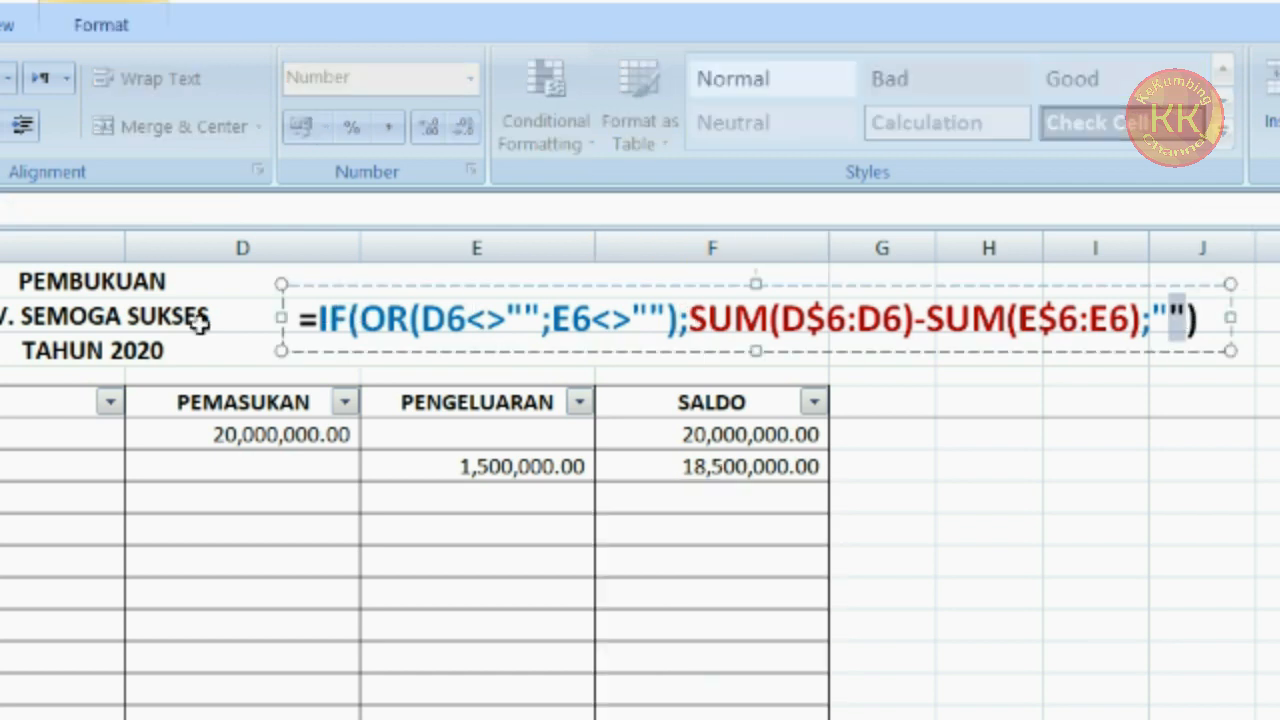
{"action": "left_click", "coordinate": [1095, 450]}
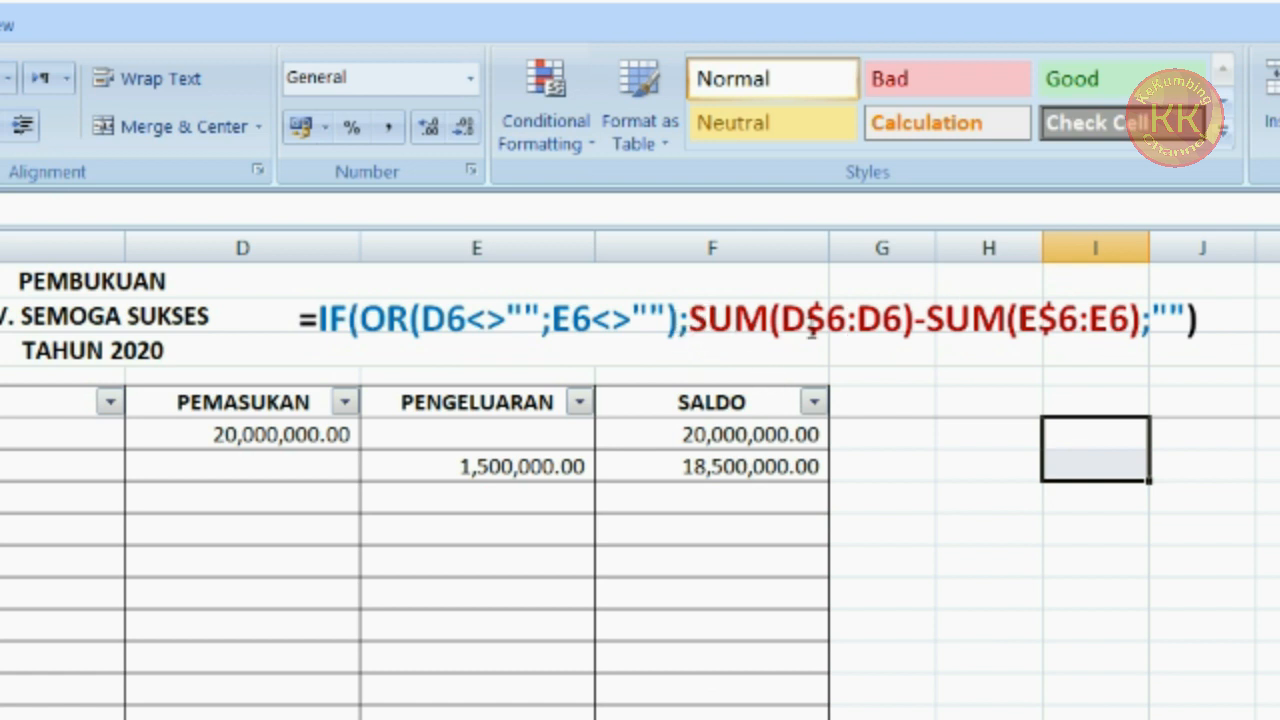
{"action": "left_click", "coordinate": [778, 468]}
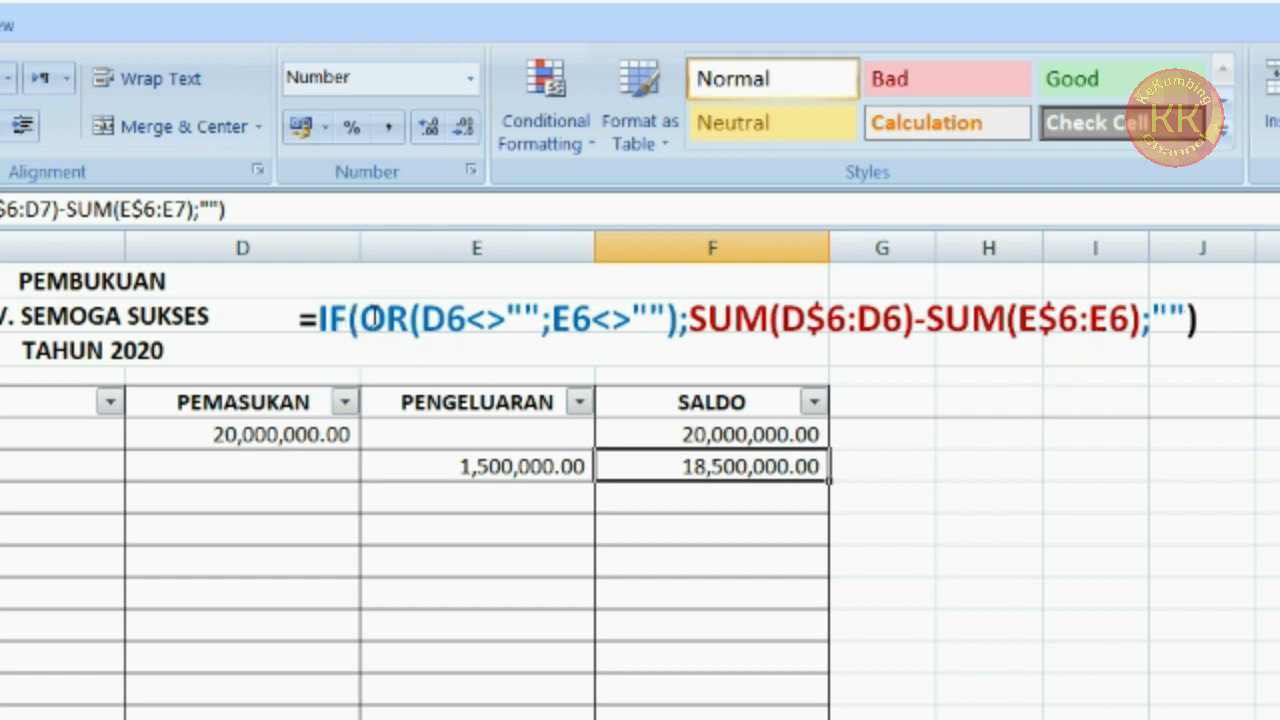
{"action": "left_click", "coordinate": [390, 318]}
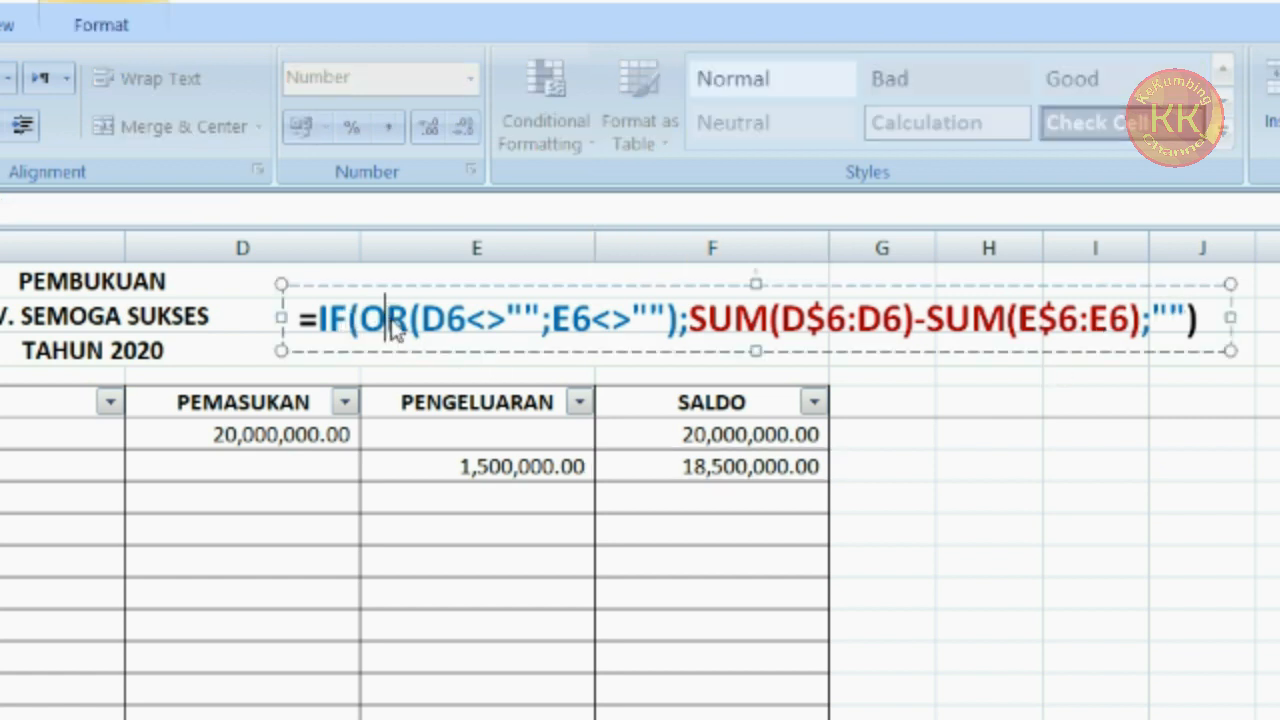
{"action": "left_click", "coordinate": [514, 352]}
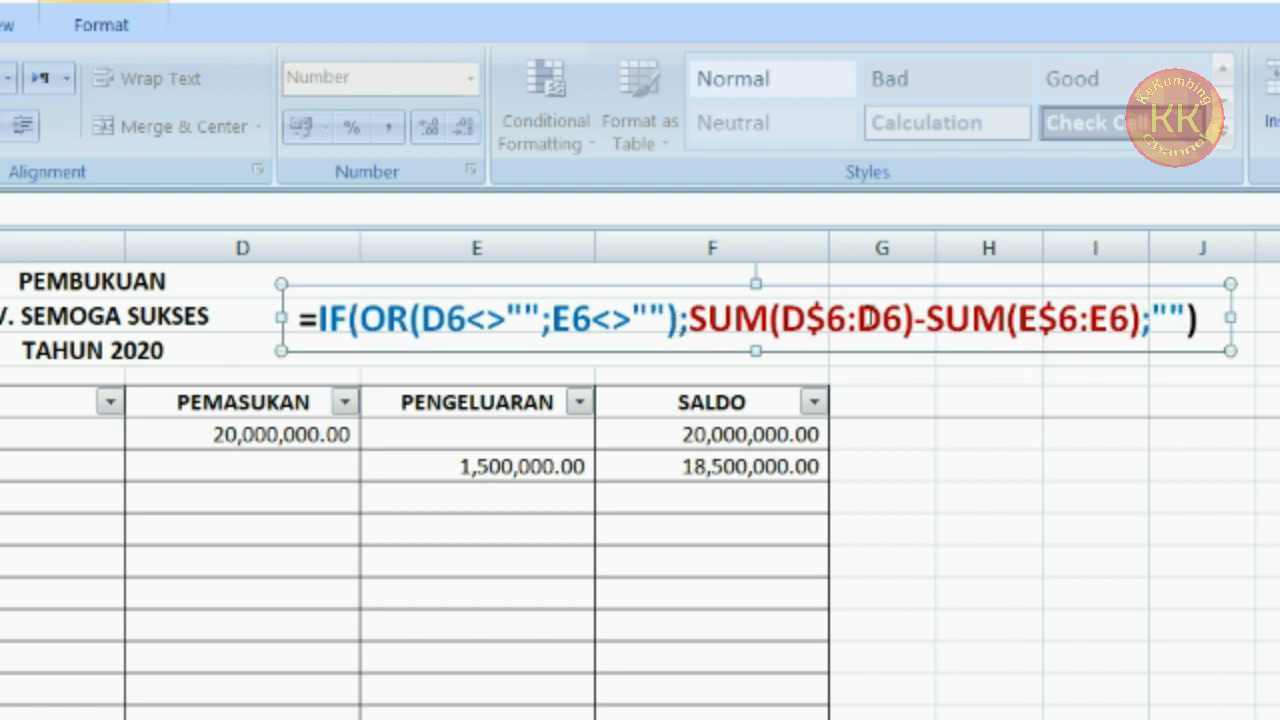
{"action": "left_click_drag", "start_coordinate": [317, 322], "coordinate": [546, 318]}
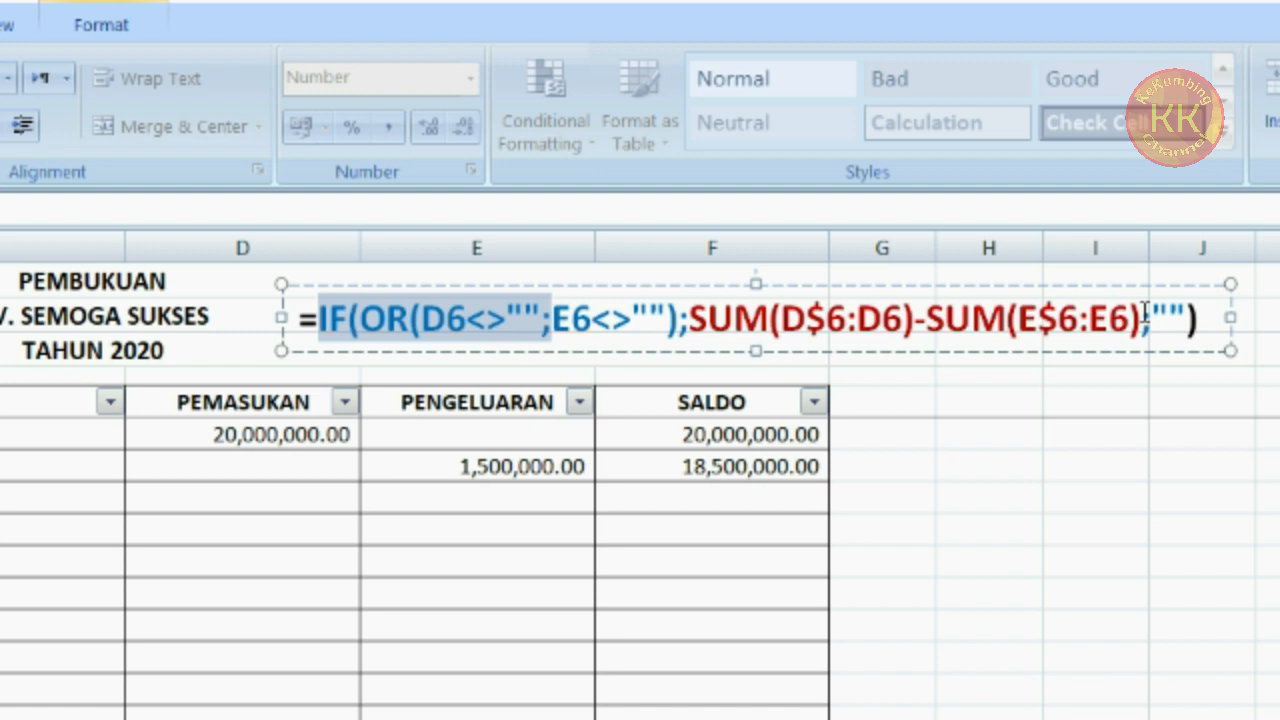
{"action": "left_click_drag", "start_coordinate": [1140, 318], "coordinate": [1176, 318]}
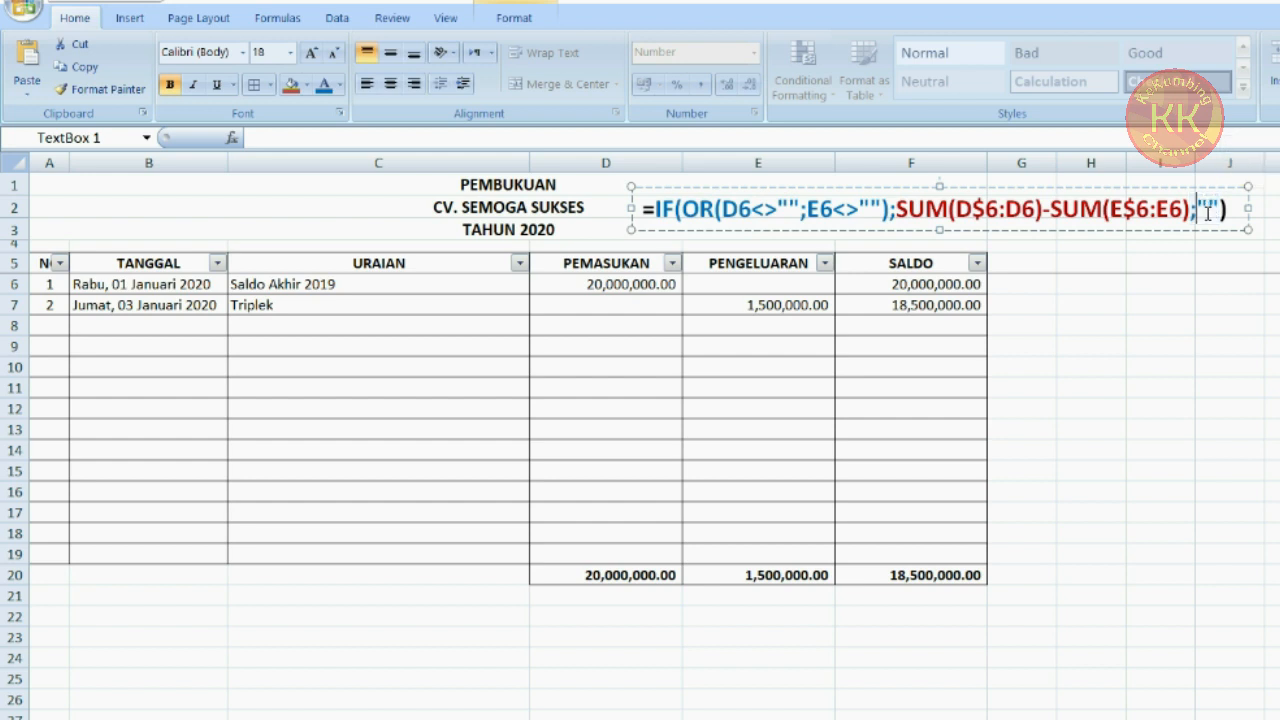
{"action": "left_click", "coordinate": [972, 329]}
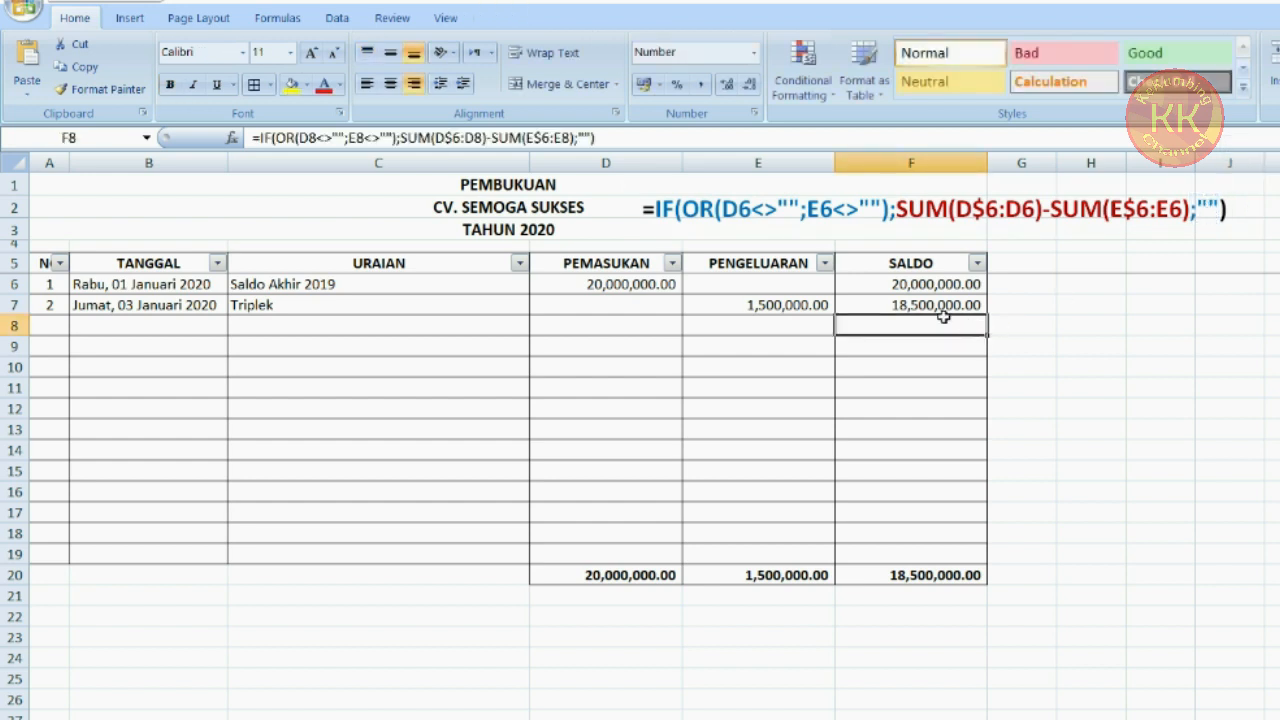
Change the balance formula's false result from an empty string to 0 in F6 and copy it down column F through row 19
{"action": "left_click", "coordinate": [586, 138]}
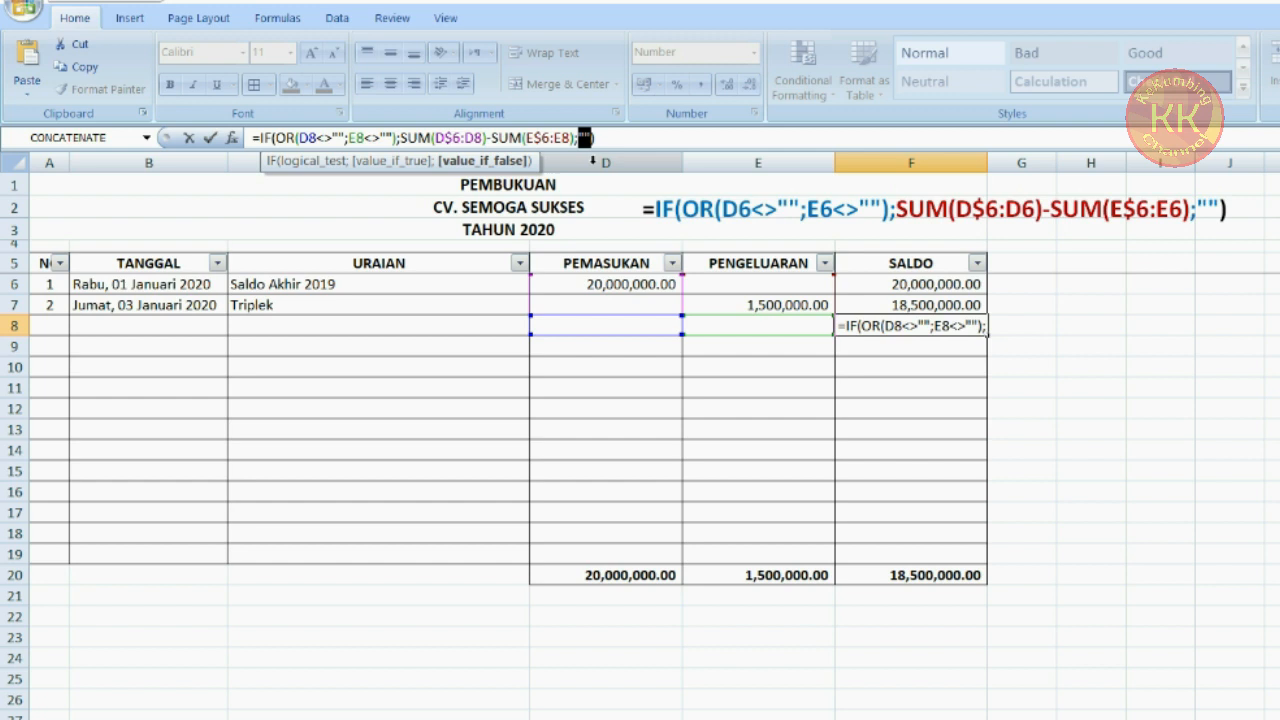
{"action": "key", "text": "Return"}
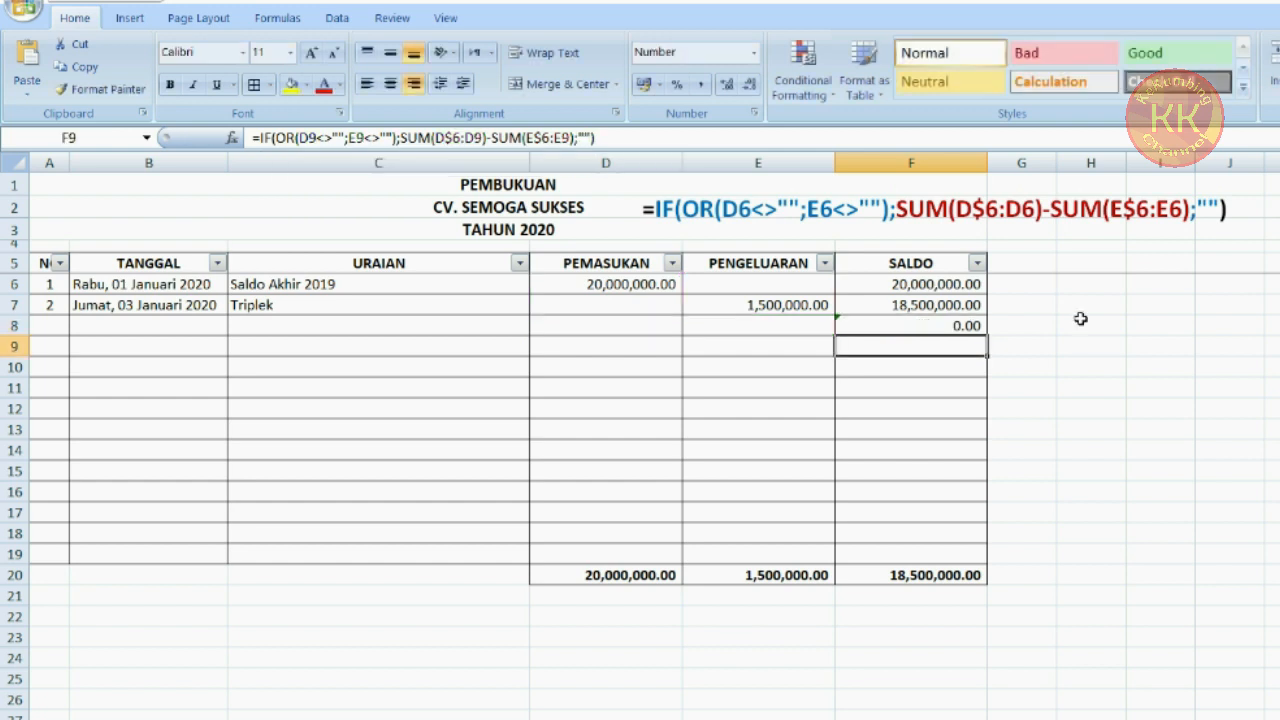
{"action": "left_click", "coordinate": [970, 286]}
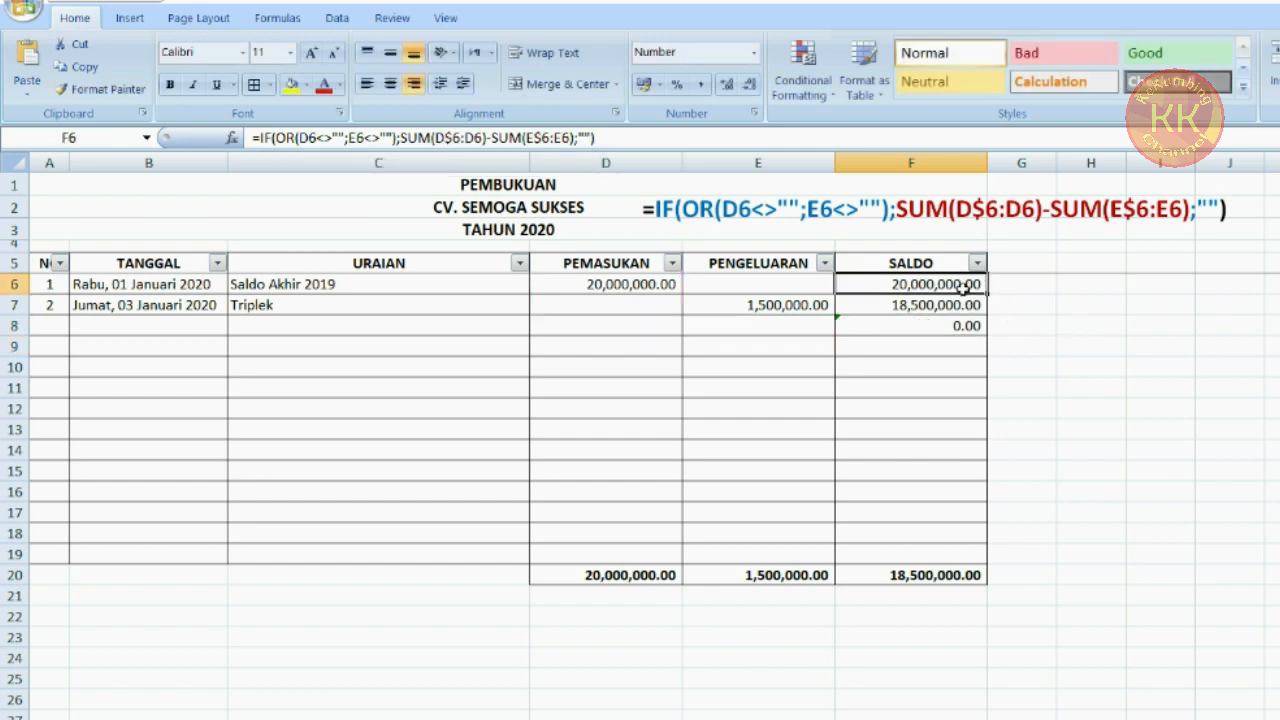
{"action": "left_click", "coordinate": [577, 141]}
{"action": "left_click_drag", "start_coordinate": [580, 139], "coordinate": [595, 139]}
{"action": "type", "text": "0"}
{"action": "key", "text": "Return"}
{"action": "left_click", "coordinate": [950, 284]}
{"action": "left_click_drag", "start_coordinate": [984, 294], "coordinate": [979, 562]}
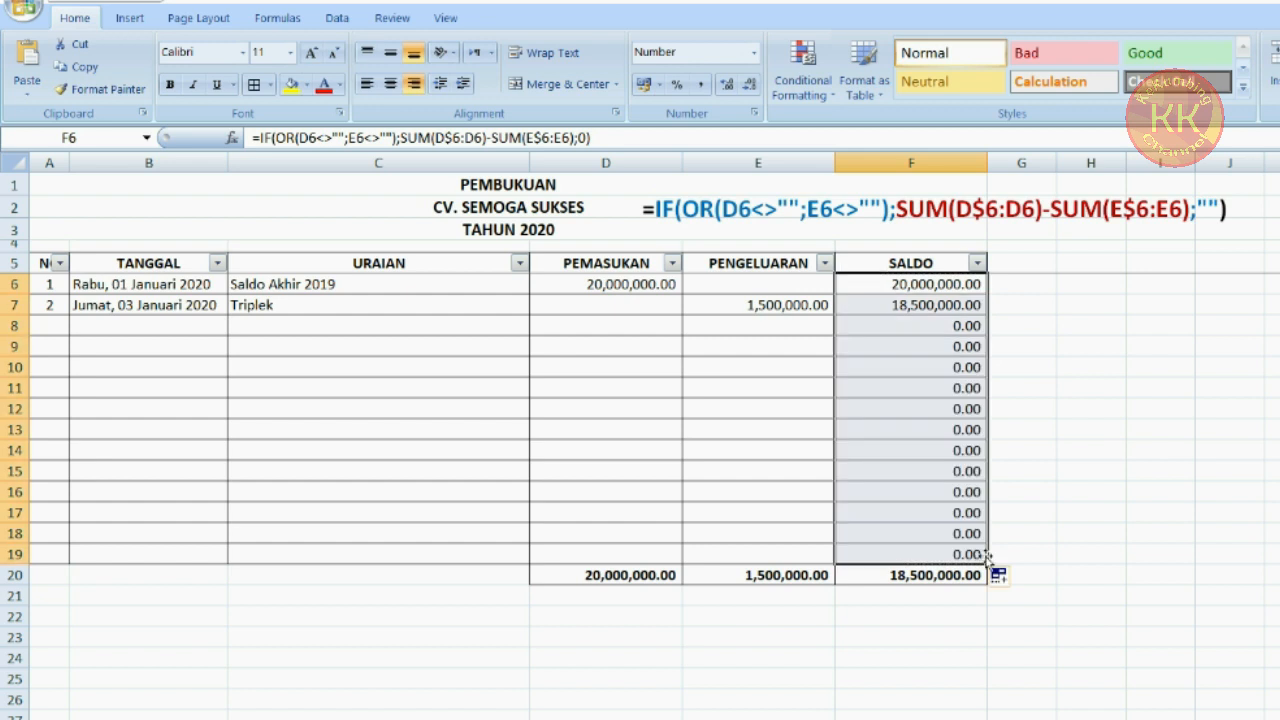
Restore "" as the false result of the balance formula in F8 and F6, and copy F6 down through row 19
{"action": "left_click", "coordinate": [965, 325]}
{"action": "double_click", "coordinate": [580, 138]}
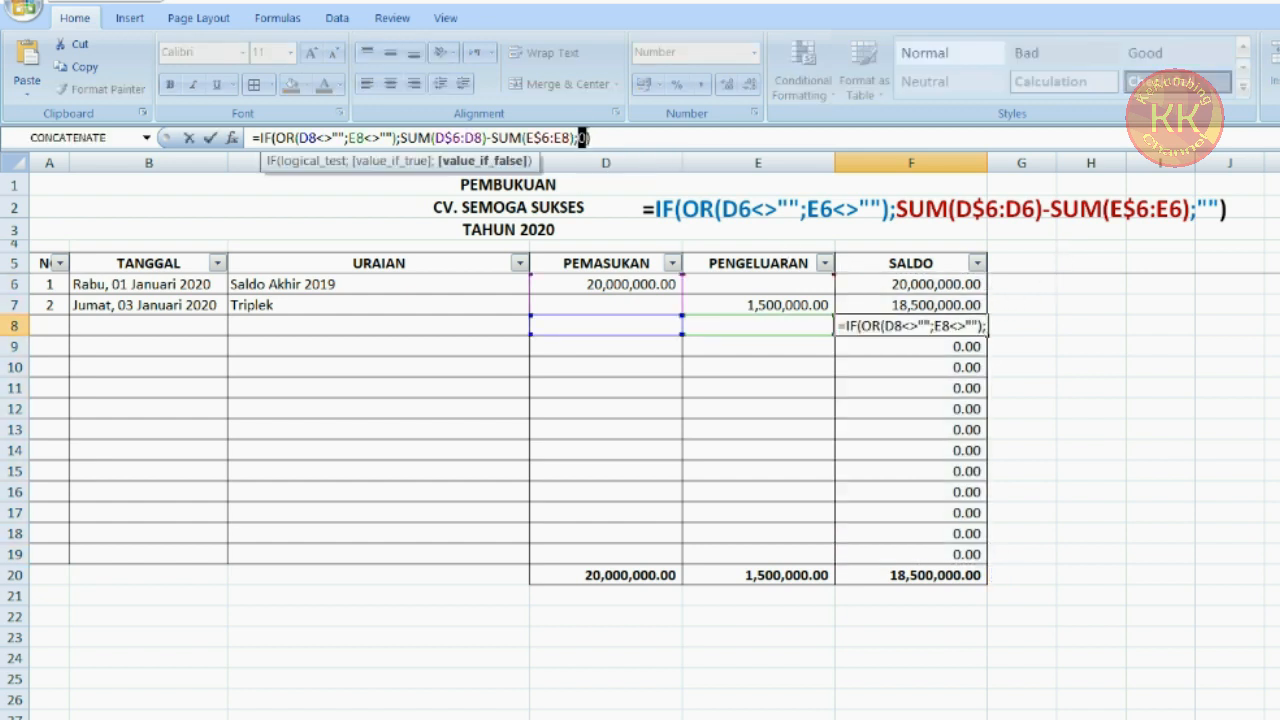
{"action": "type", "text": "\"\""}
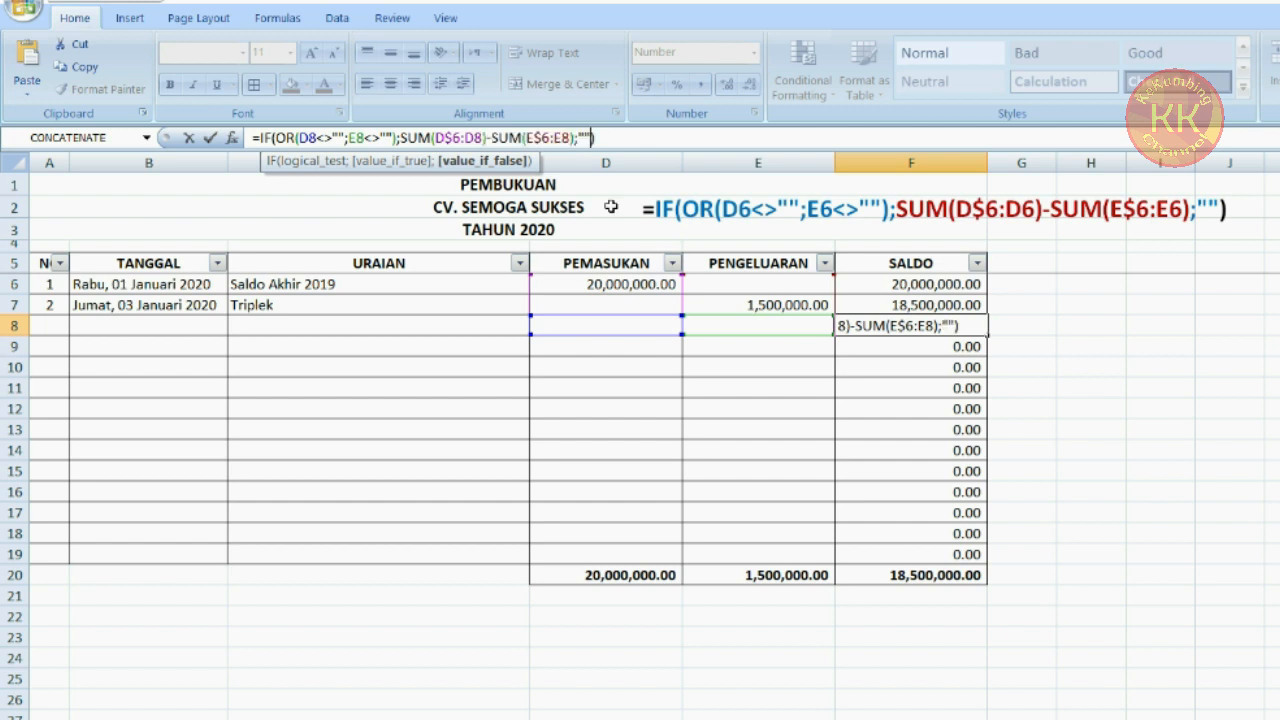
{"action": "key", "text": "Return"}
{"action": "left_click", "coordinate": [955, 286]}
{"action": "double_click", "coordinate": [583, 138]}
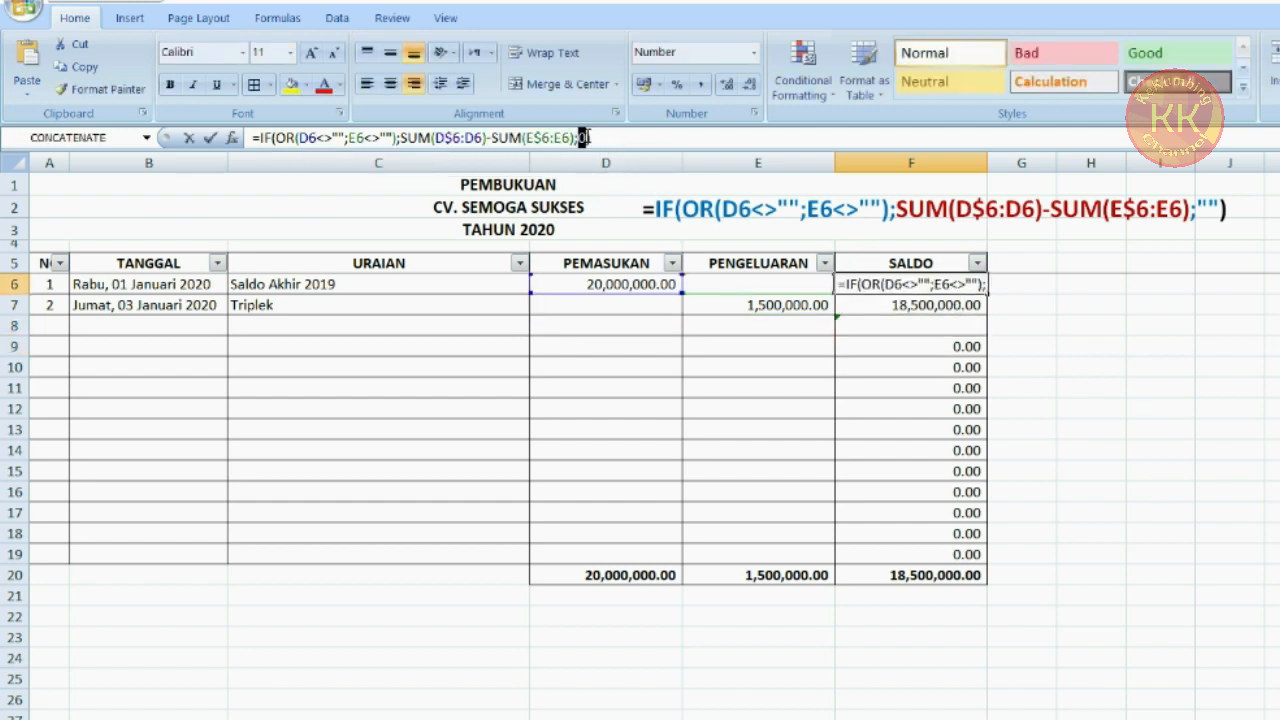
{"action": "type", "text": "\"\""}
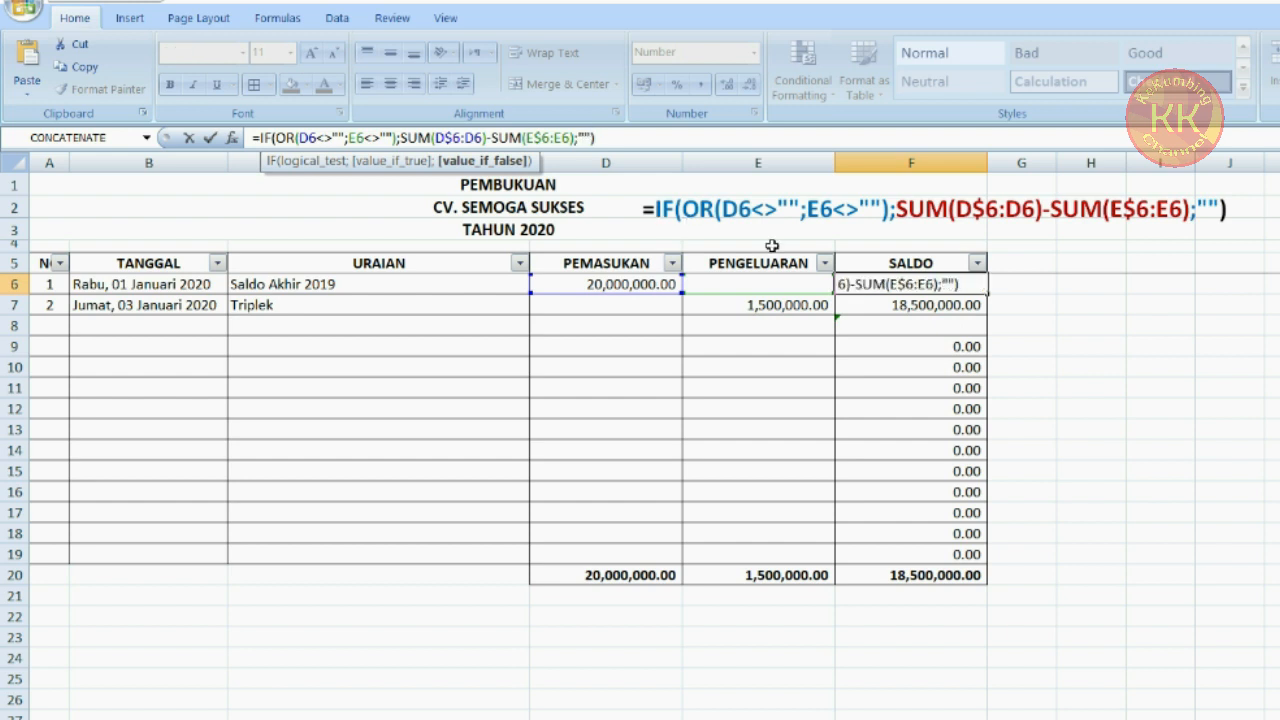
{"action": "key", "text": "Return"}
{"action": "left_click", "coordinate": [975, 288]}
{"action": "left_click_drag", "start_coordinate": [985, 290], "coordinate": [977, 558]}
{"action": "left_click", "coordinate": [957, 328]}
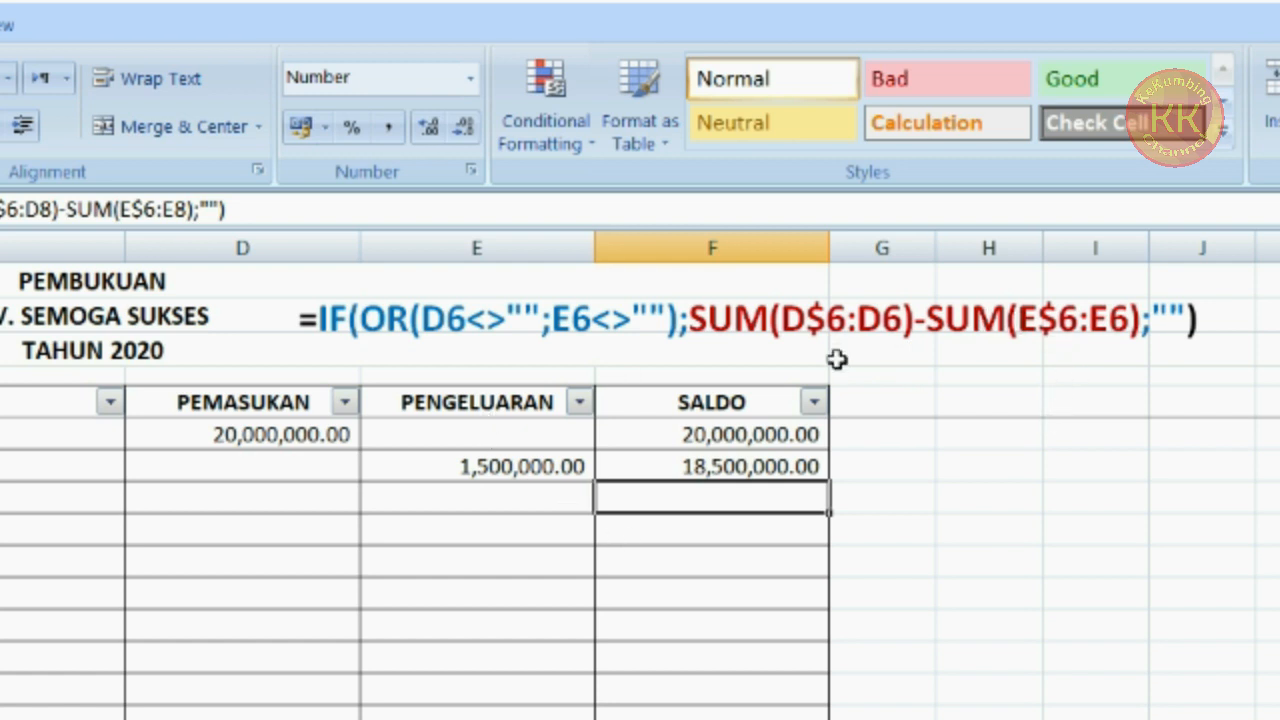
Delete the text box showing the IF formula above the table
{"action": "left_click", "coordinate": [386, 323]}
{"action": "left_click", "coordinate": [333, 285]}
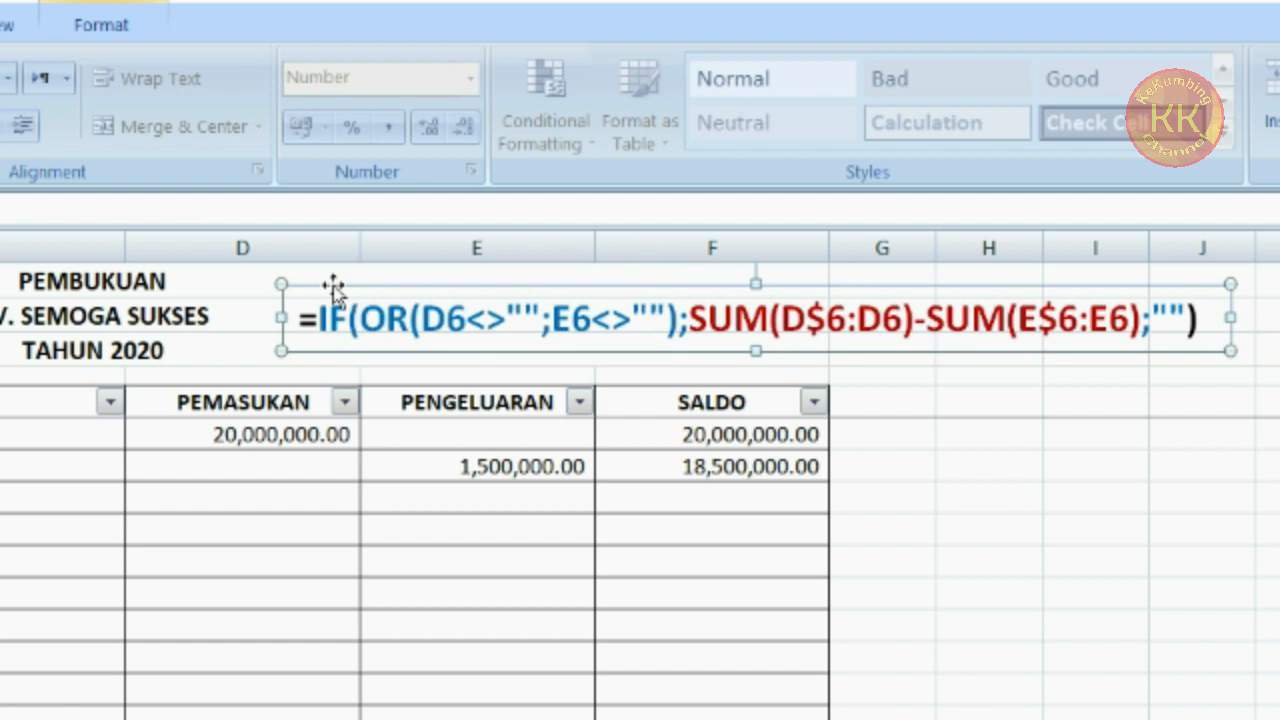
{"action": "key", "text": "Delete"}
Enter entry 3 in row 8: date 5/1/2020, description ATK, expense 500000
{"action": "left_click", "coordinate": [55, 333]}
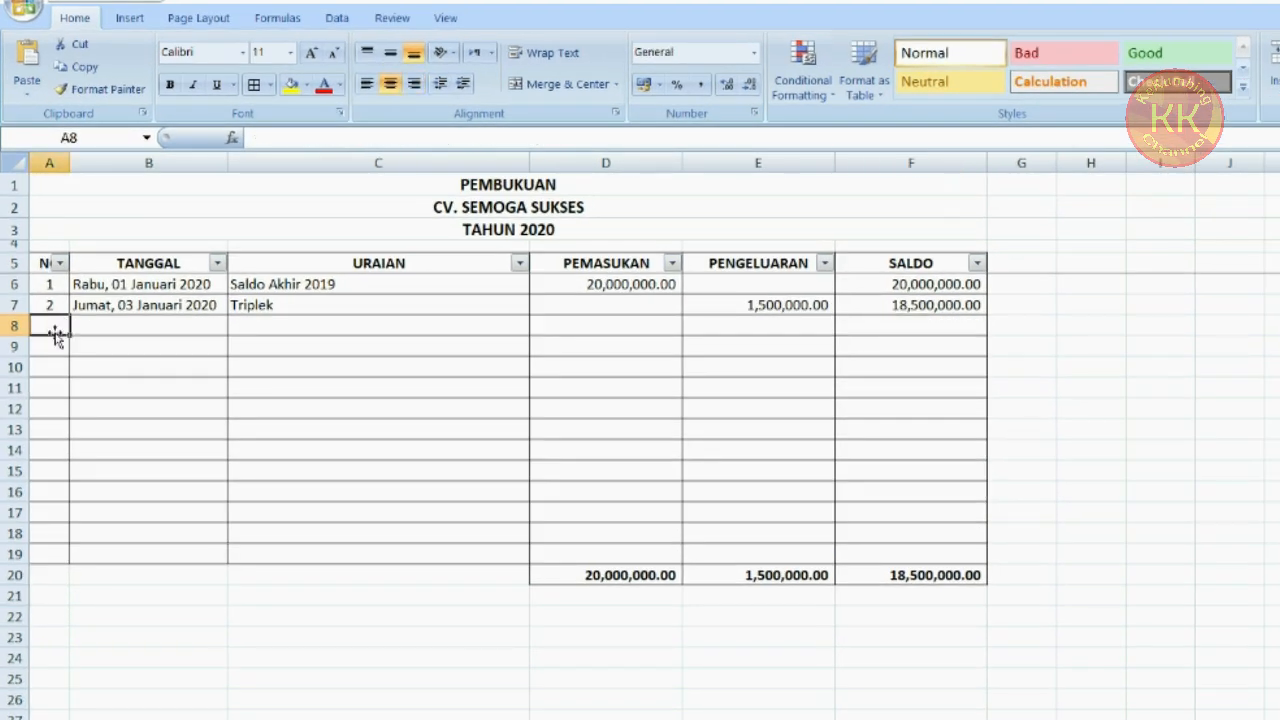
{"action": "type", "text": "3"}
{"action": "key", "text": "Tab"}
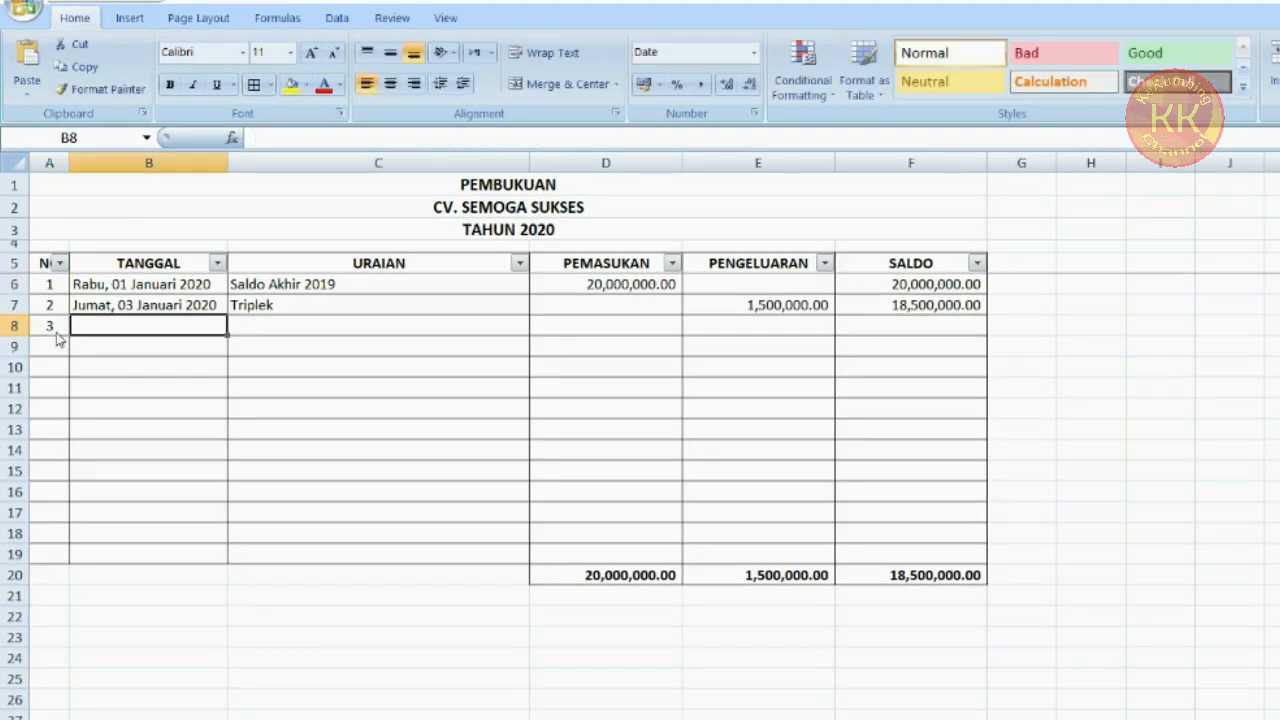
{"action": "type", "text": "5"}
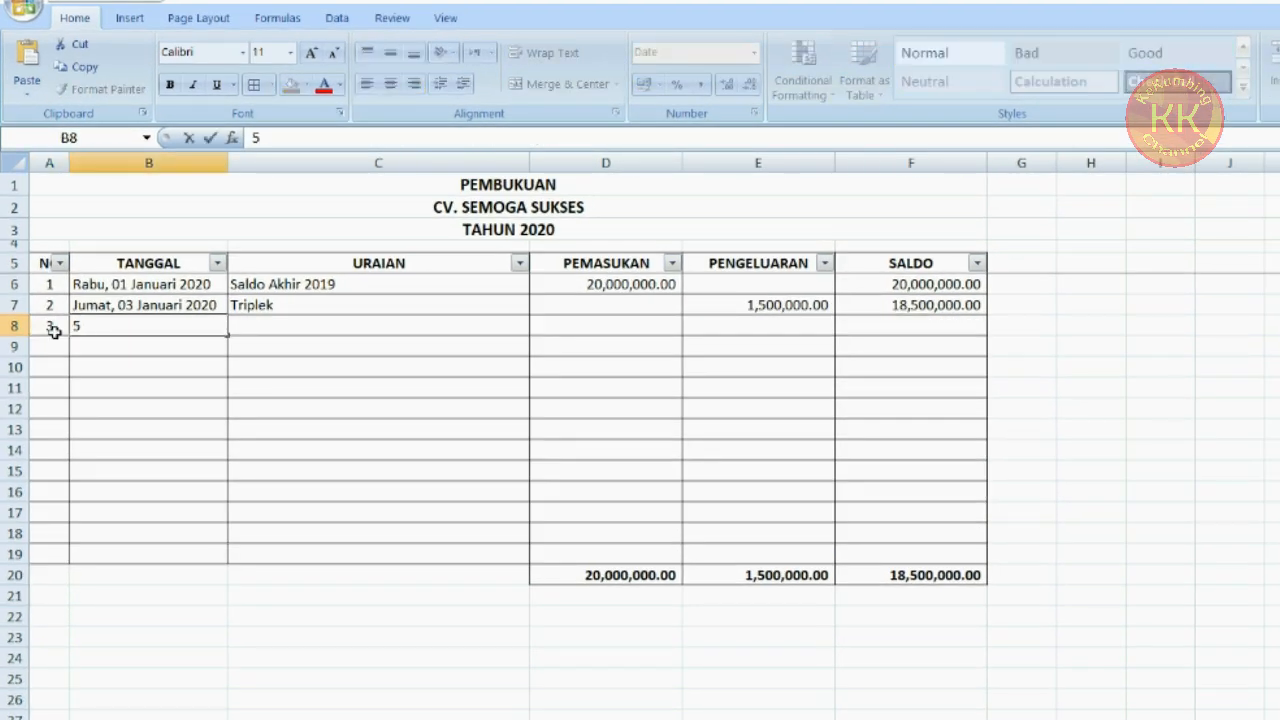
{"action": "type", "text": "/1/2020"}
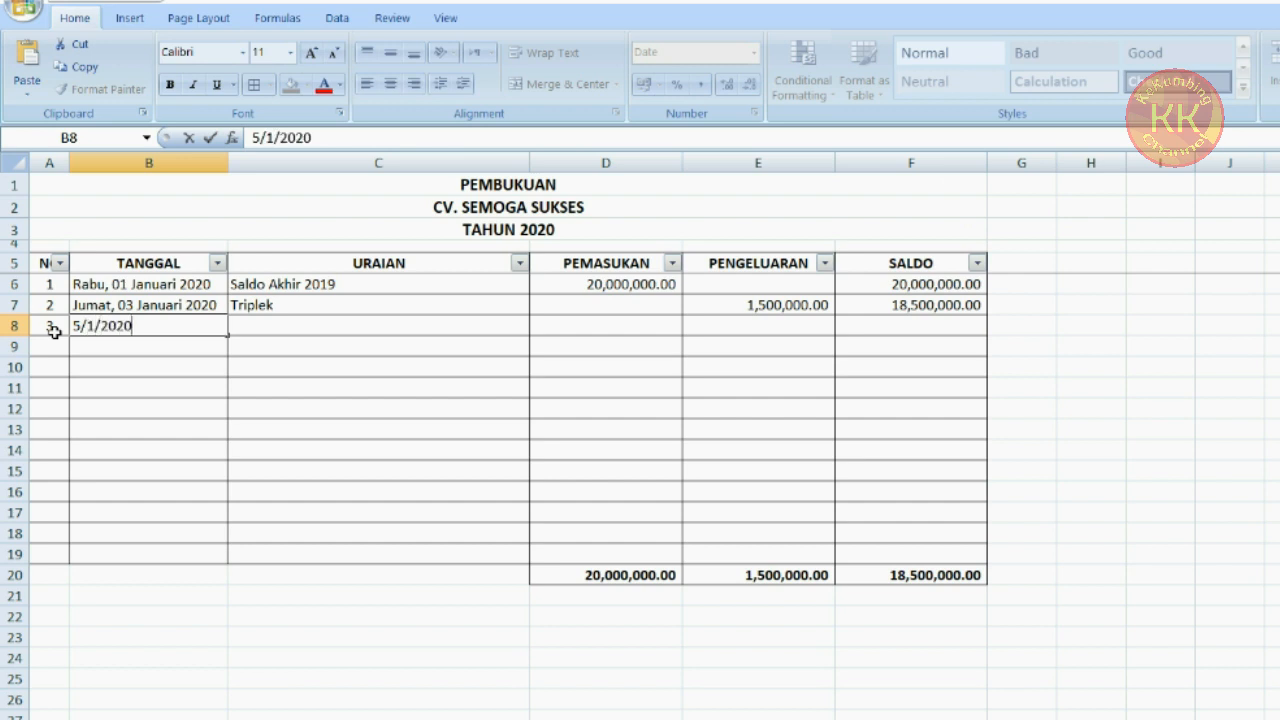
{"action": "key", "text": "Tab"}
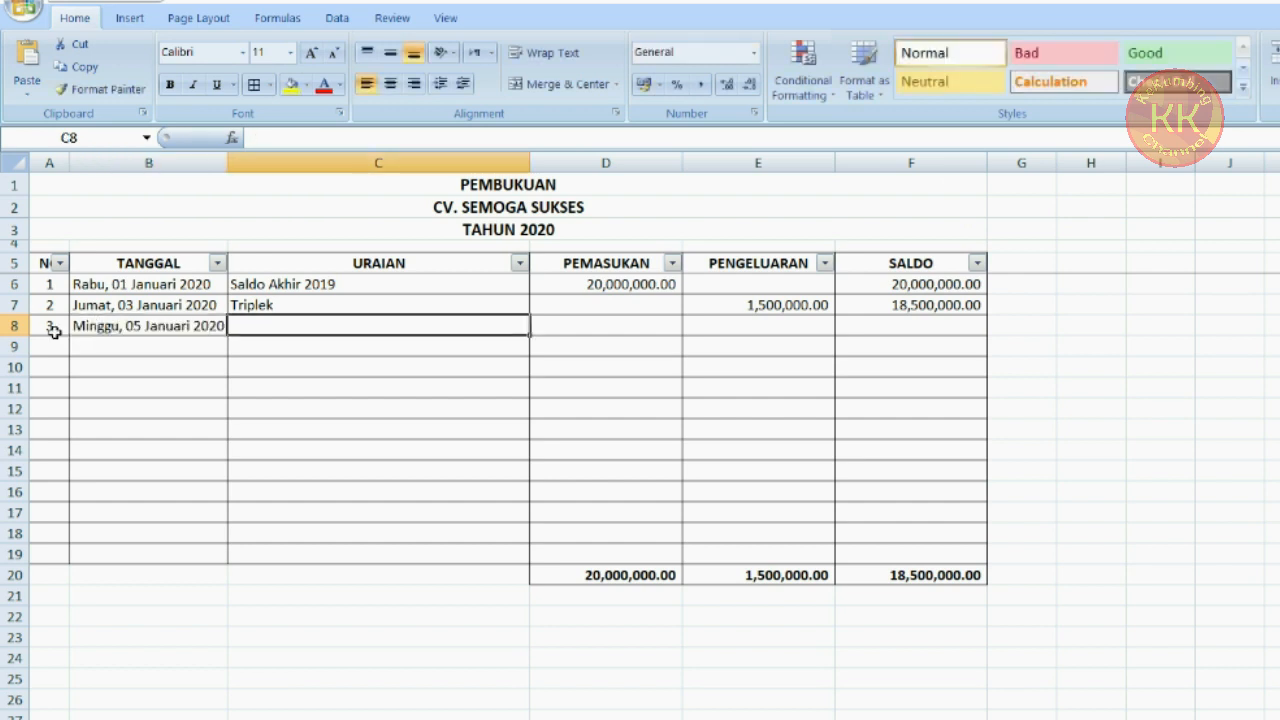
{"action": "type", "text": "ATK"}
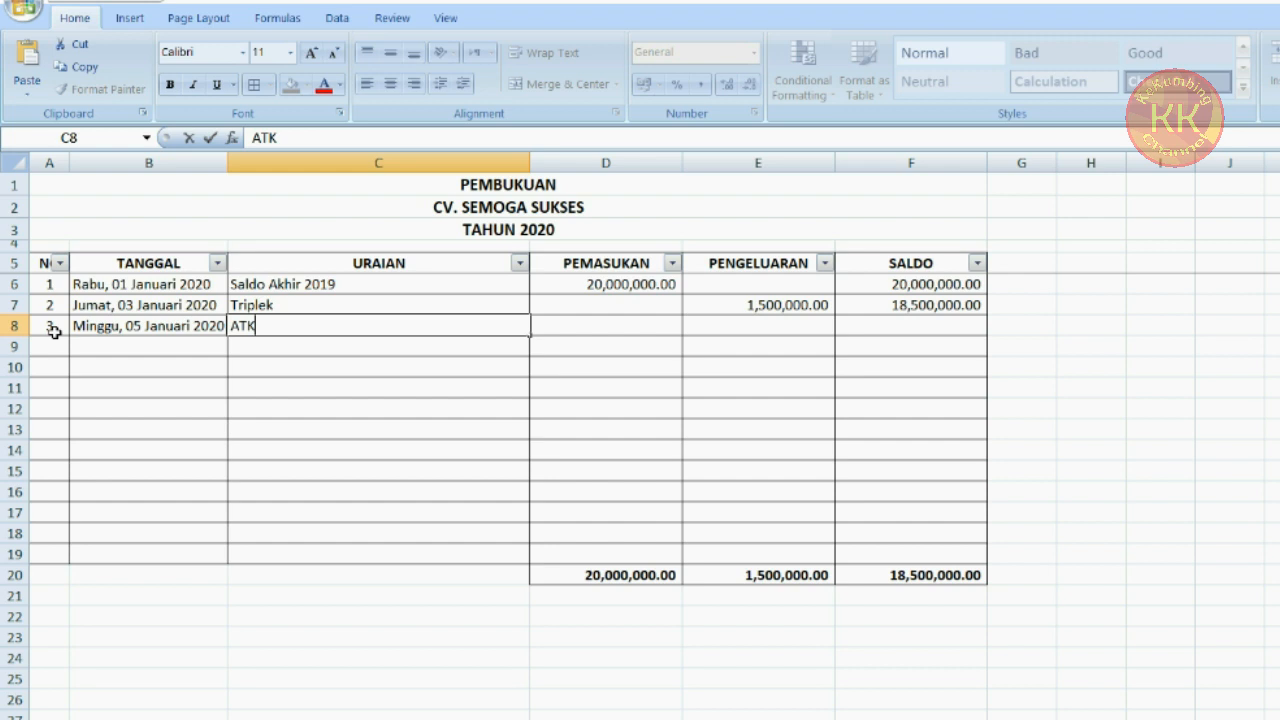
{"action": "key", "text": "Tab"}
{"action": "key", "text": "Tab"}
{"action": "type", "text": "500,"}
{"action": "type", "text": "00000"}
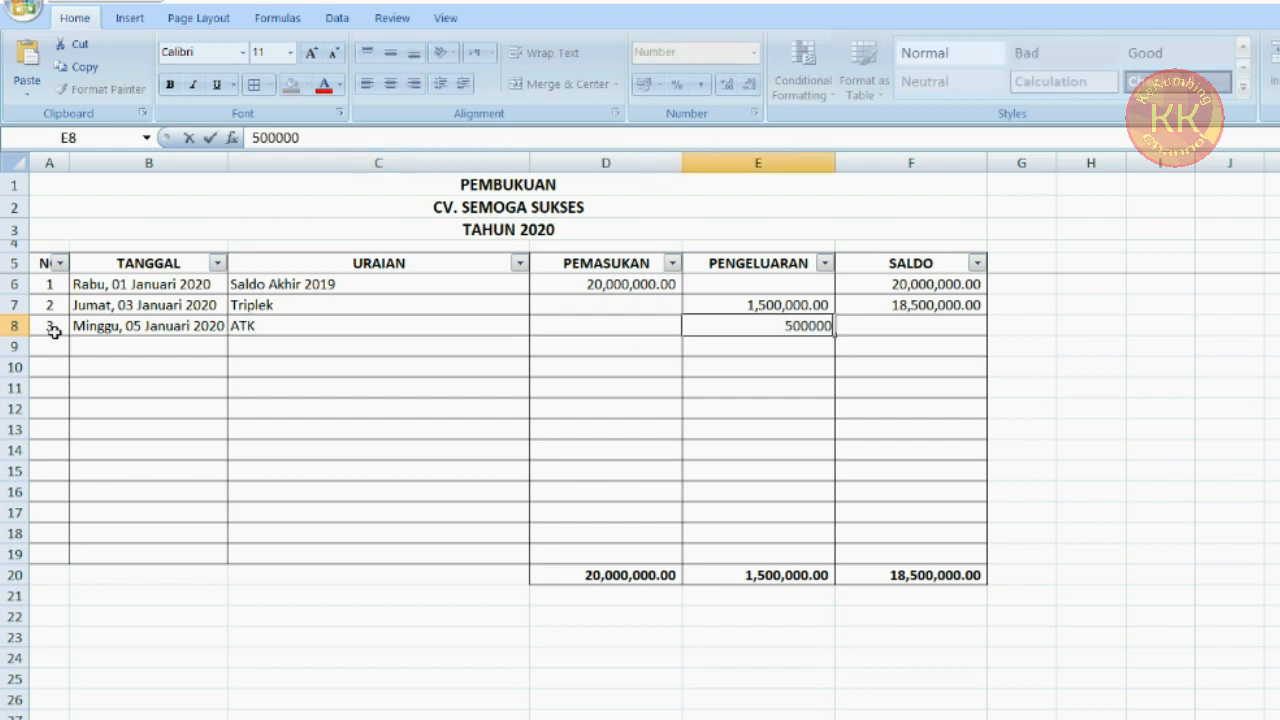
{"action": "key", "text": "Return"}
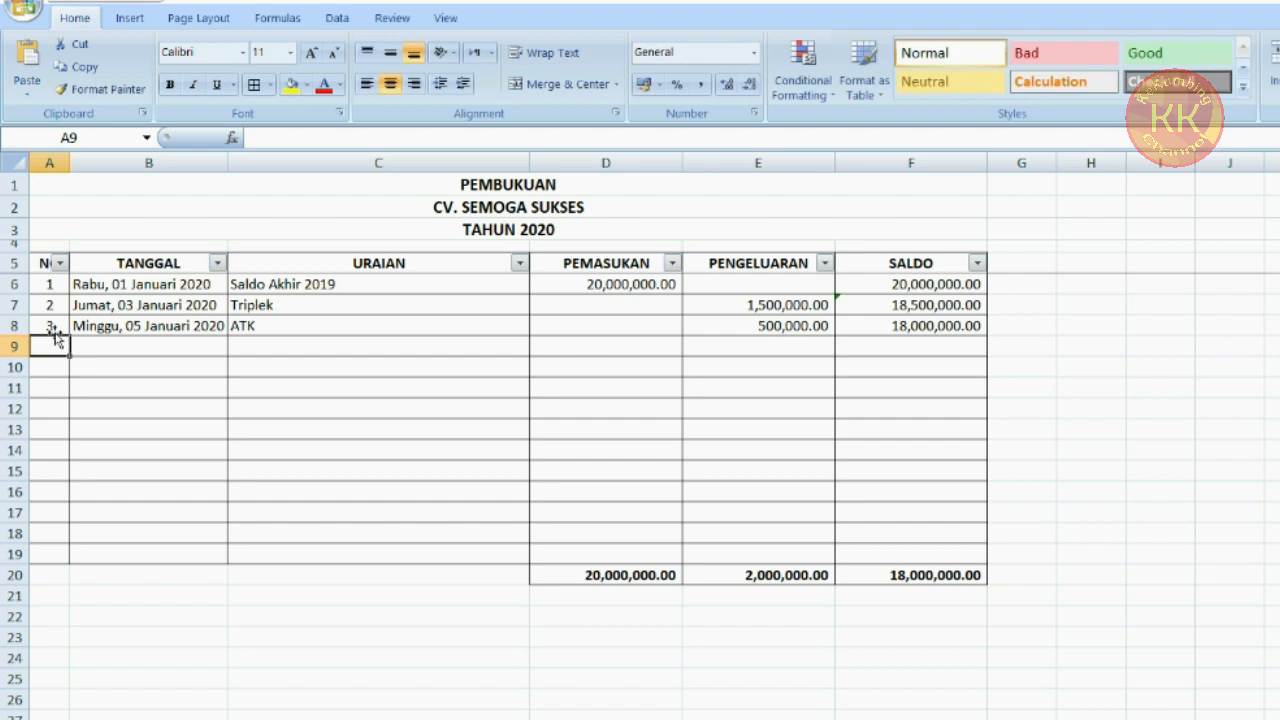
Enter entry 4 in row 9: date 9 January 2020, description Pasir, expense 2000000
{"action": "type", "text": "4"}
{"action": "key", "text": "Tab"}
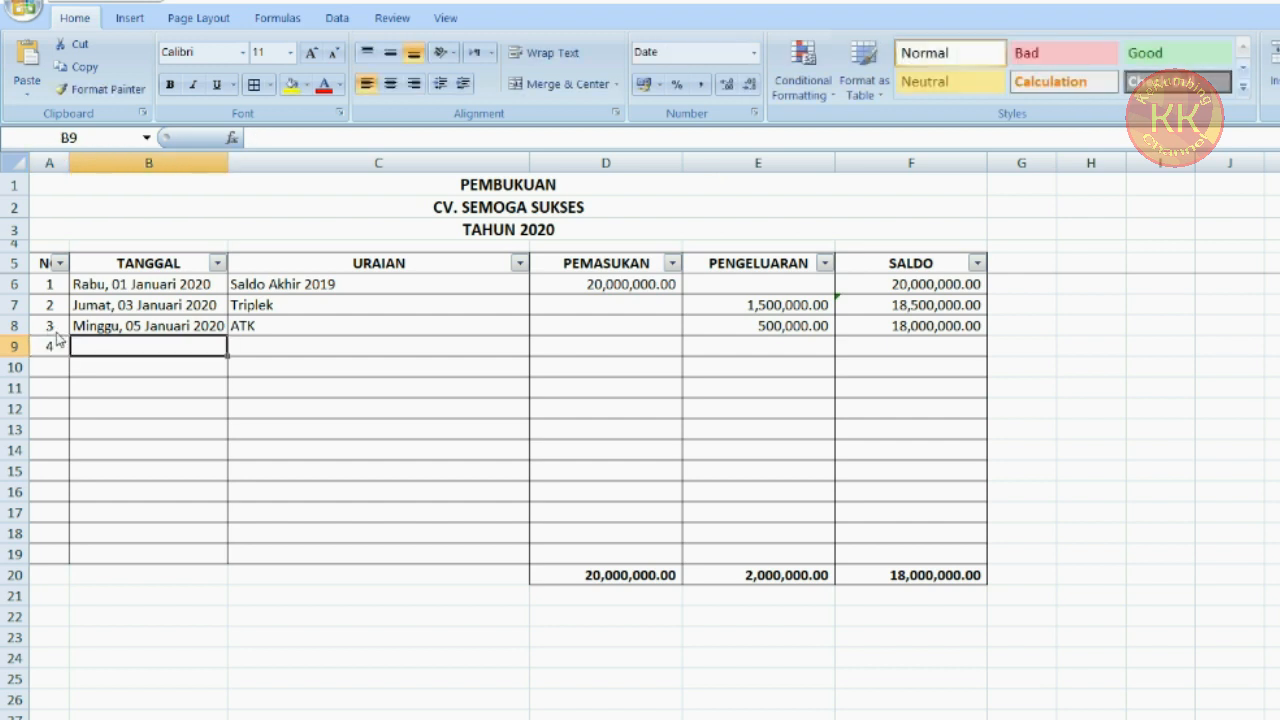
{"action": "type", "text": "1/9/2020"}
{"action": "key", "text": "Tab"}
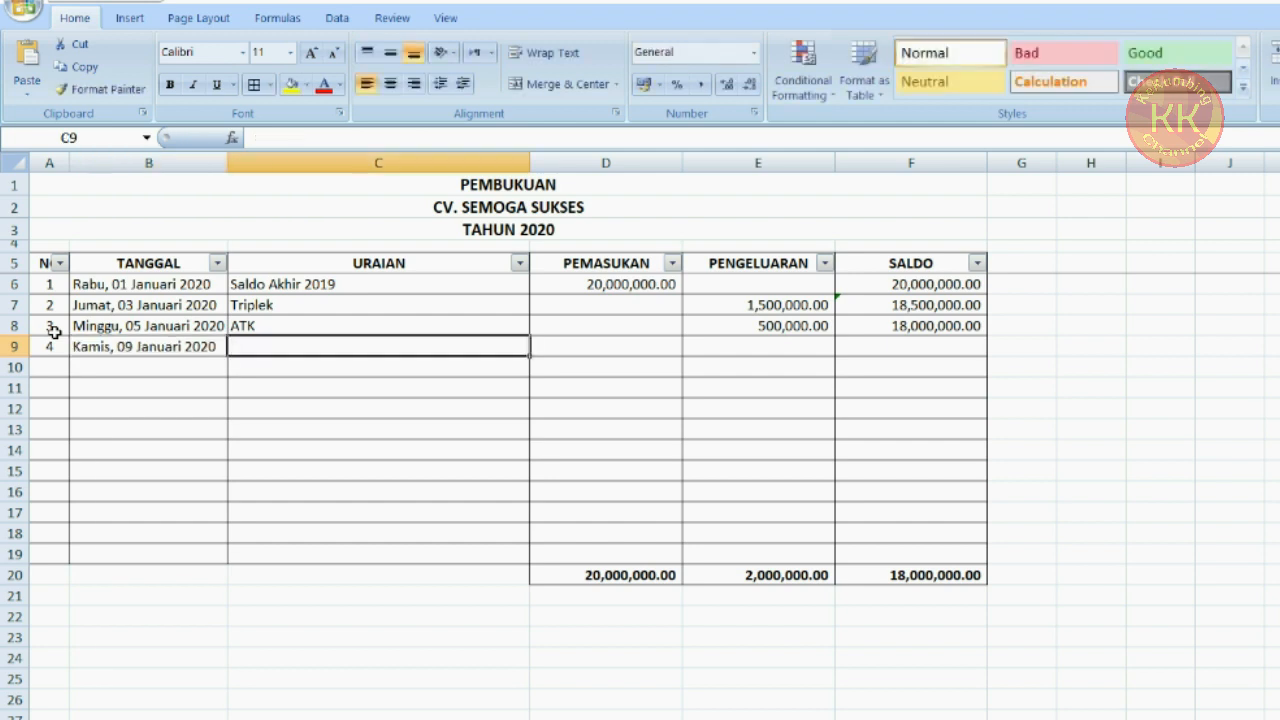
{"action": "type", "text": "Pasir"}
{"action": "key", "text": "Tab"}
{"action": "key", "text": "Tab"}
{"action": "type", "text": "2000000"}
{"action": "key", "text": "Return"}
Fill the entry numbers down column A through row 17
{"action": "type", "text": "5"}
{"action": "left_click_drag", "start_coordinate": [54, 328], "coordinate": [52, 347]}
{"action": "left_click_drag", "start_coordinate": [69, 357], "coordinate": [70, 520]}
Enter descriptions koral and semen with expenses 3500000 and 4000000 in rows 10 and 11
{"action": "type", "text": "koral"}
{"action": "key", "text": "Tab"}
{"action": "key", "text": "Tab"}
{"action": "type", "text": "3500000"}
{"action": "key", "text": "Return"}
{"action": "type", "text": "semen"}
{"action": "key", "text": "Tab"}
{"action": "key", "text": "Tab"}
{"action": "type", "text": "4000000"}
{"action": "key", "text": "Return"}
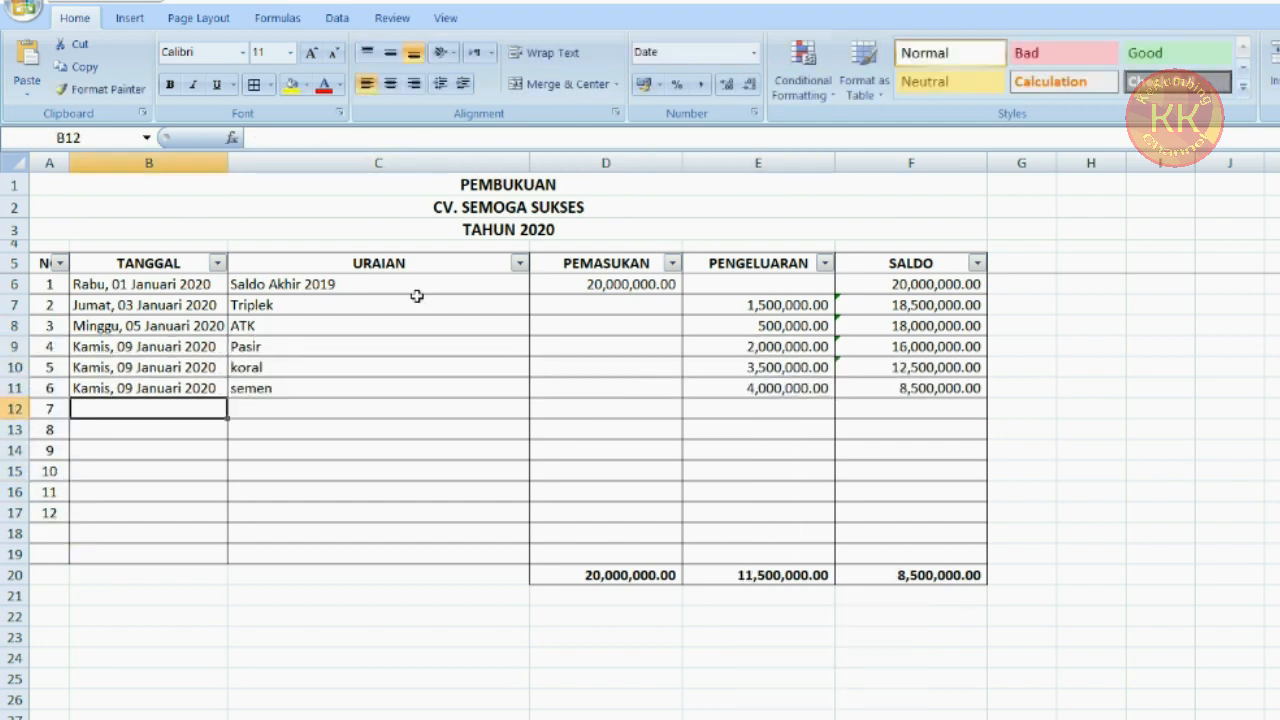
Enter row 12: date 1/12/2020, description Upah Tukang, expense 1500000
{"action": "type", "text": "1/12/2020"}
{"action": "key", "text": "Tab"}
{"action": "type", "text": "Upah Tukang"}
{"action": "key", "text": "Tab"}
{"action": "key", "text": "Tab"}
{"action": "type", "text": "1500000"}
{"action": "key", "text": "Return"}
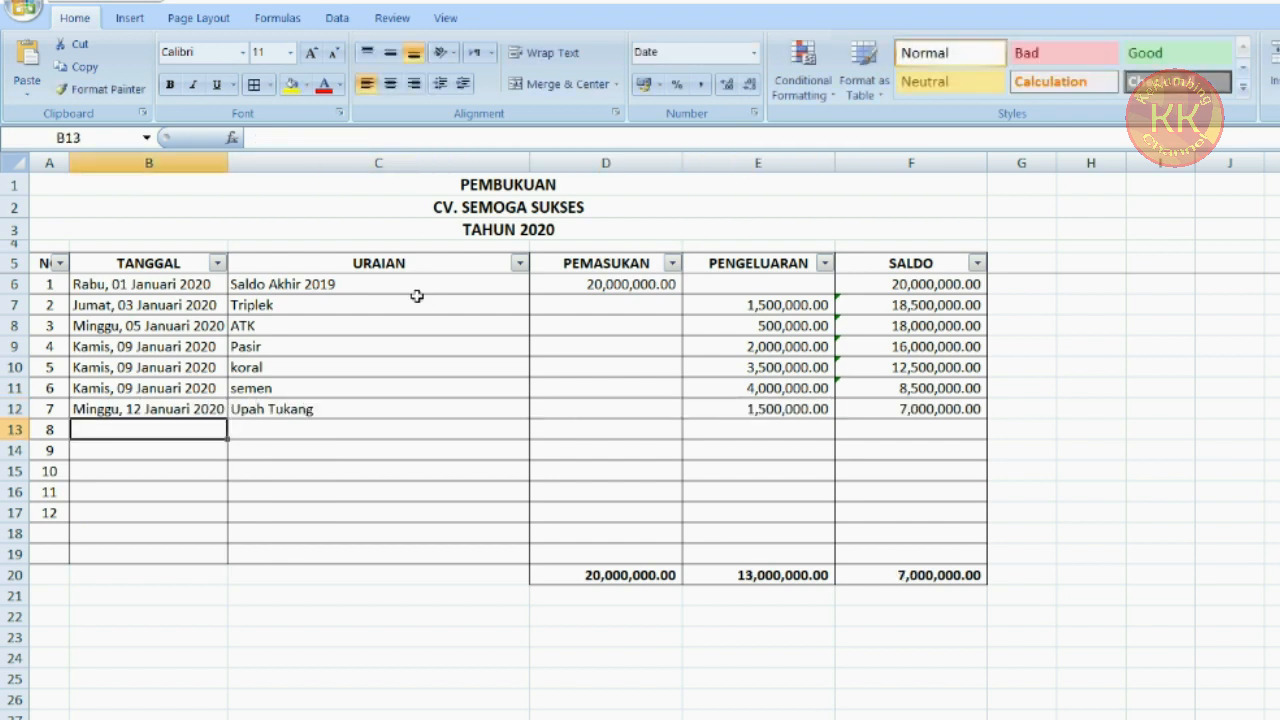
Enter row 13: date 15/1/2020, description dekorasi, expense 1000000
{"action": "type", "text": "15/1/2020"}
{"action": "key", "text": "Tab"}
{"action": "type", "text": "dekorasi"}
{"action": "key", "text": "Tab"}
{"action": "key", "text": "Tab"}
{"action": "type", "text": "1000000"}
{"action": "key", "text": "Return"}
Enter row 14: date 15/1/2020, description upah dekorator, expense 1,500,000
{"action": "type", "text": "15/1/2020"}
{"action": "key", "text": "Tab"}
{"action": "type", "text": "upah dekorator"}
{"action": "key", "text": "Tab"}
{"action": "key", "text": "Tab"}
{"action": "type", "text": "1,500,000"}
{"action": "key", "text": "Return"}
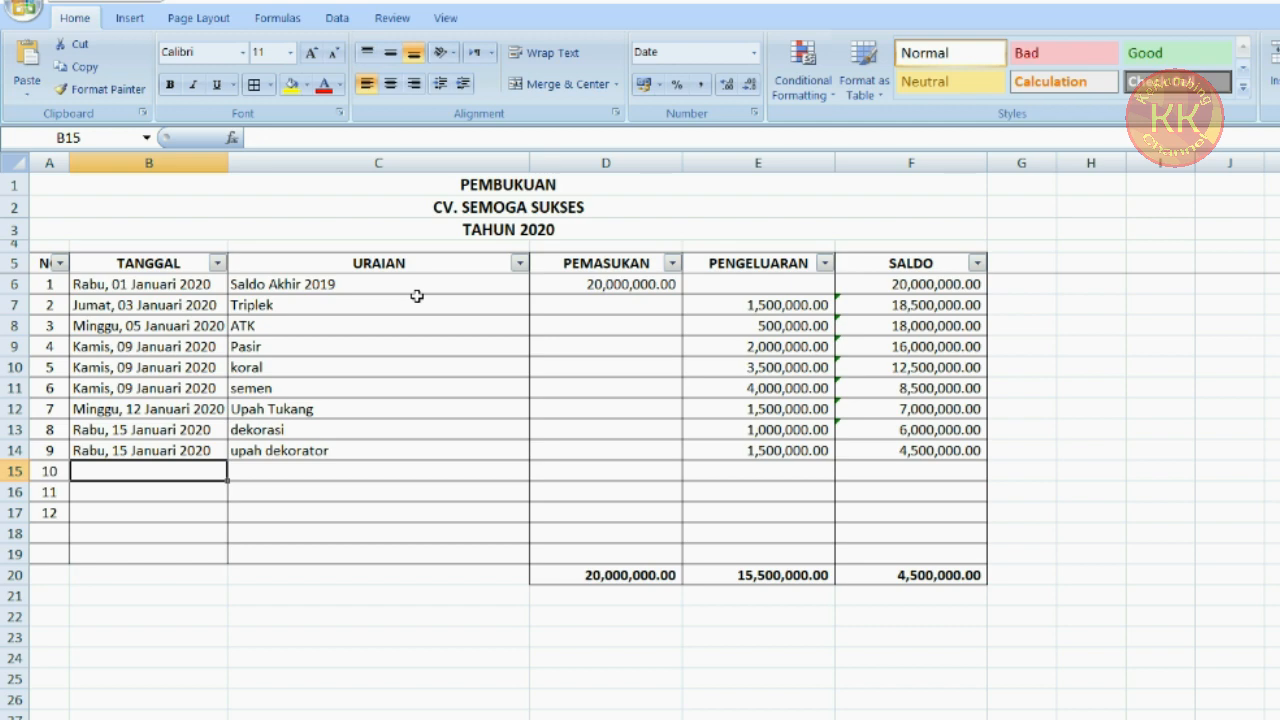
Enter rows 15 and 16 dated 15/1/2020: cat with expense 700000 and upah tukang cat with expense 500000
{"action": "type", "text": "15/1/2020\tcat\t\t700000"}
{"action": "key", "text": "Return"}
{"action": "type", "text": "15/1/2020\tupah tukang cat"}
{"action": "key", "text": "Tab"}
{"action": "key", "text": "Tab"}
{"action": "type", "text": "500000"}
{"action": "key", "text": "Return"}
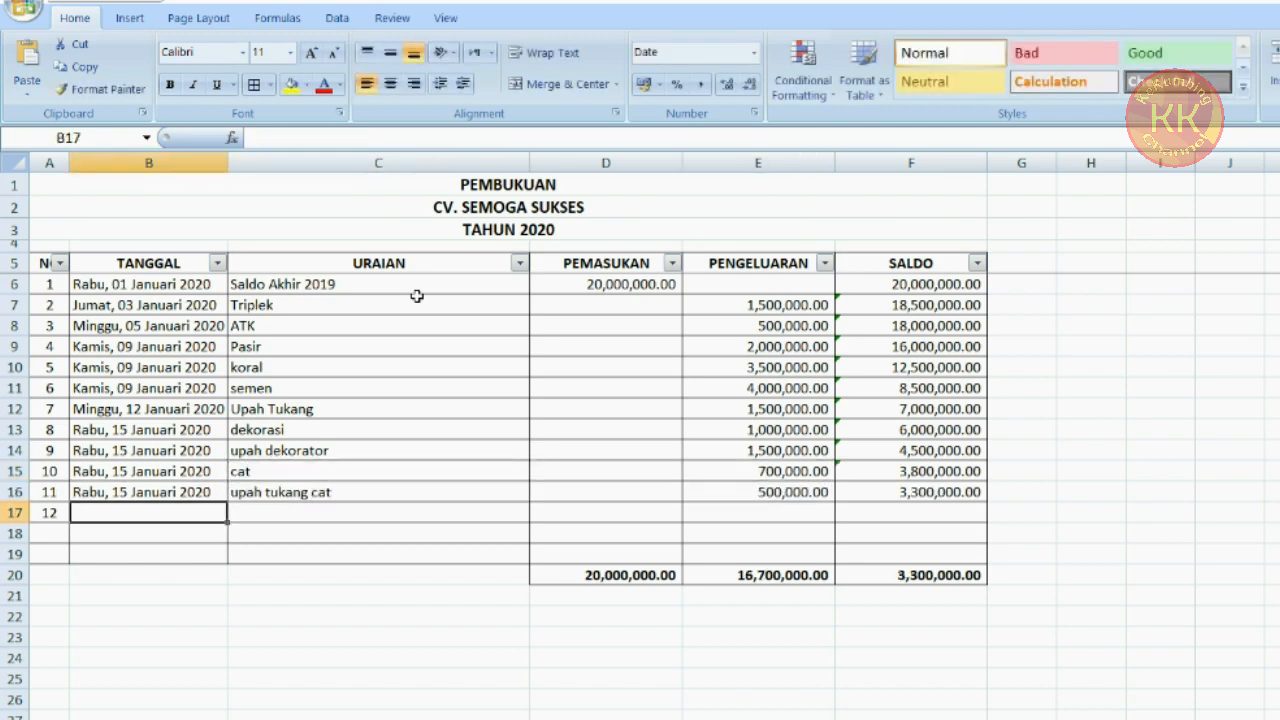
Enter row 17: date 15/1/2020, description BBM, expense 200000
{"action": "type", "text": "15/1/2020"}
{"action": "key", "text": "Tab"}
{"action": "type", "text": "BBM"}
{"action": "key", "text": "Tab"}
{"action": "key", "text": "Tab"}
{"action": "type", "text": "200000"}
{"action": "key", "text": "Return"}
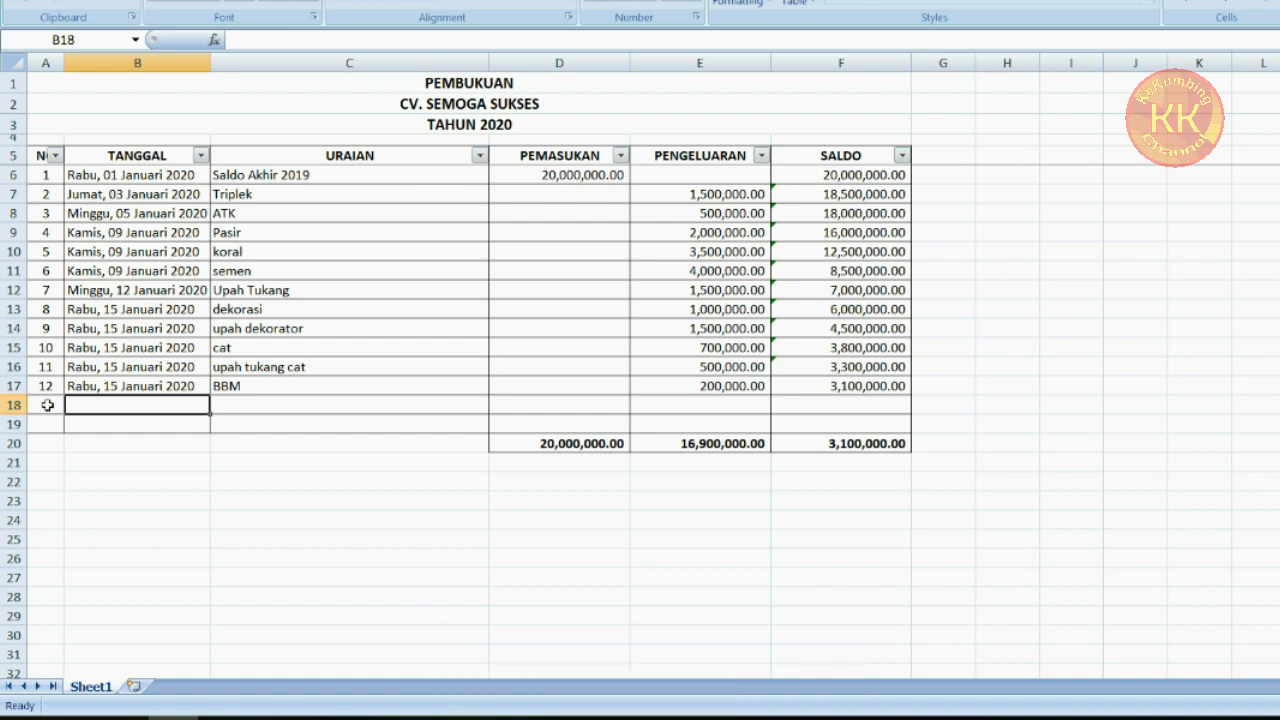
Try to insert blank rows 18 to 30 below the last entry, then undo it
{"action": "left_click_drag", "start_coordinate": [47, 405], "coordinate": [51, 417]}
{"action": "left_click", "coordinate": [90, 405]}
{"action": "left_click", "coordinate": [39, 400]}
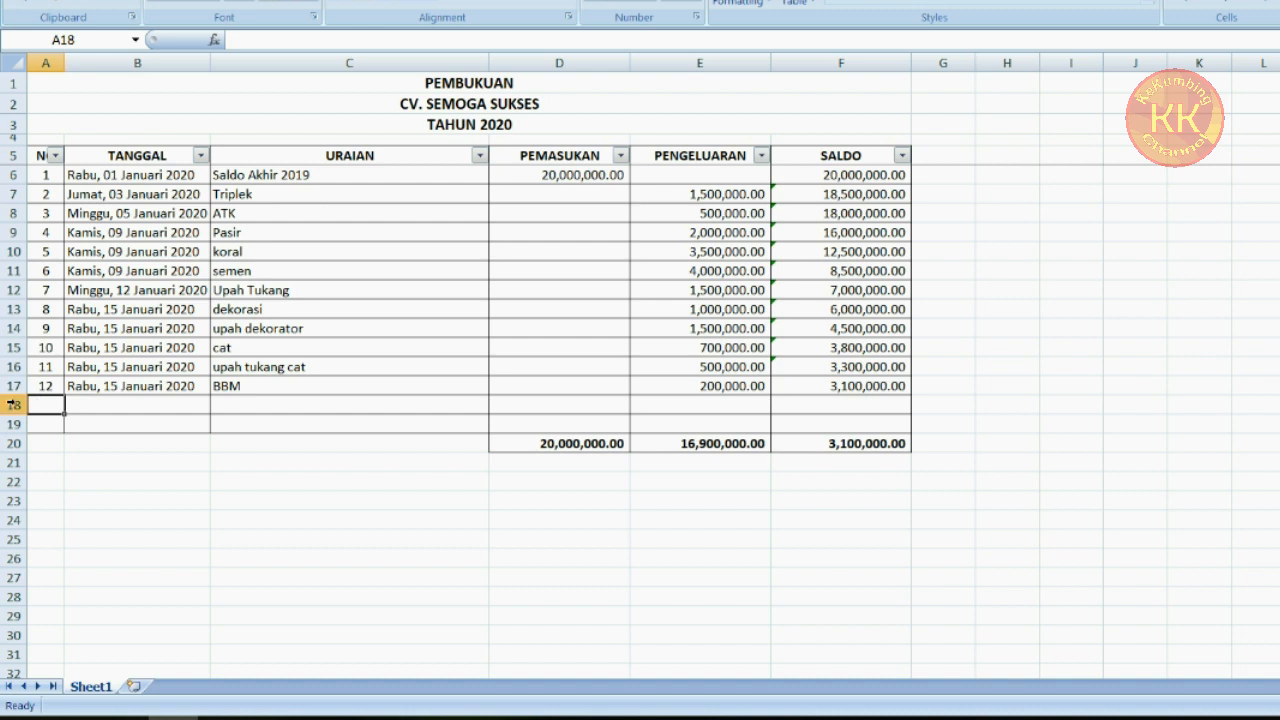
{"action": "left_click", "coordinate": [12, 403]}
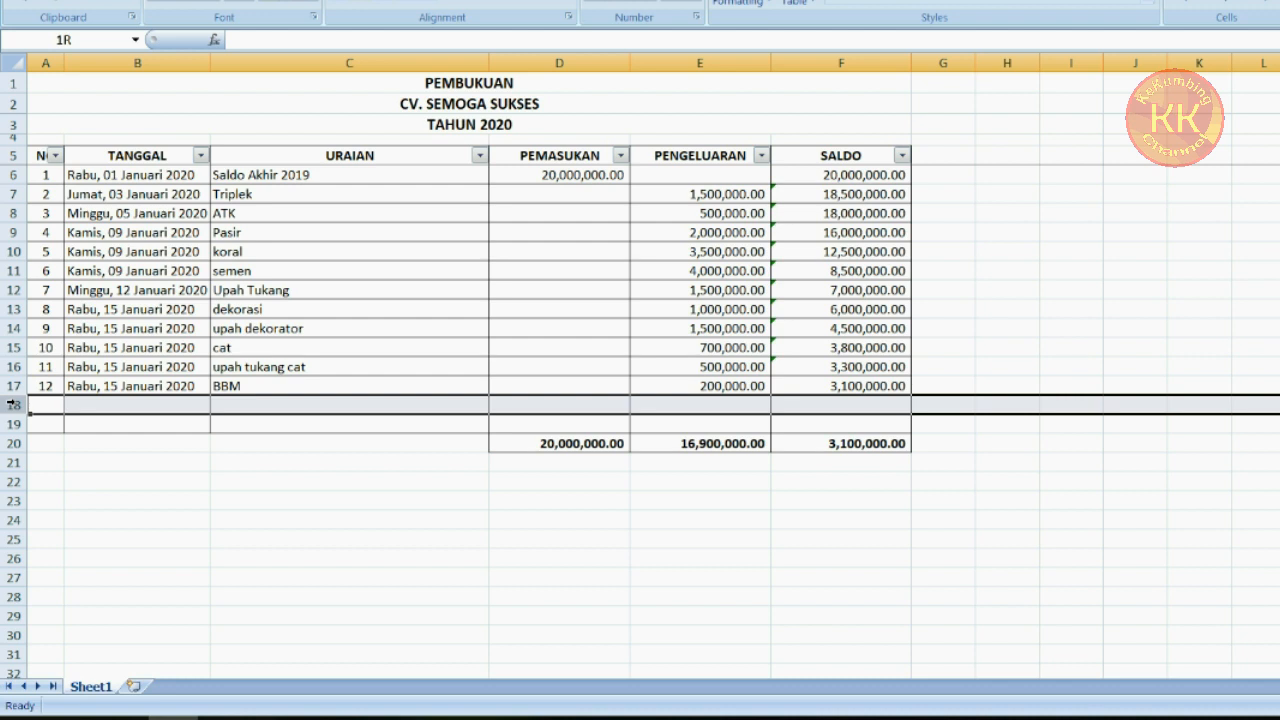
{"action": "left_click_drag", "start_coordinate": [12, 404], "coordinate": [15, 634]}
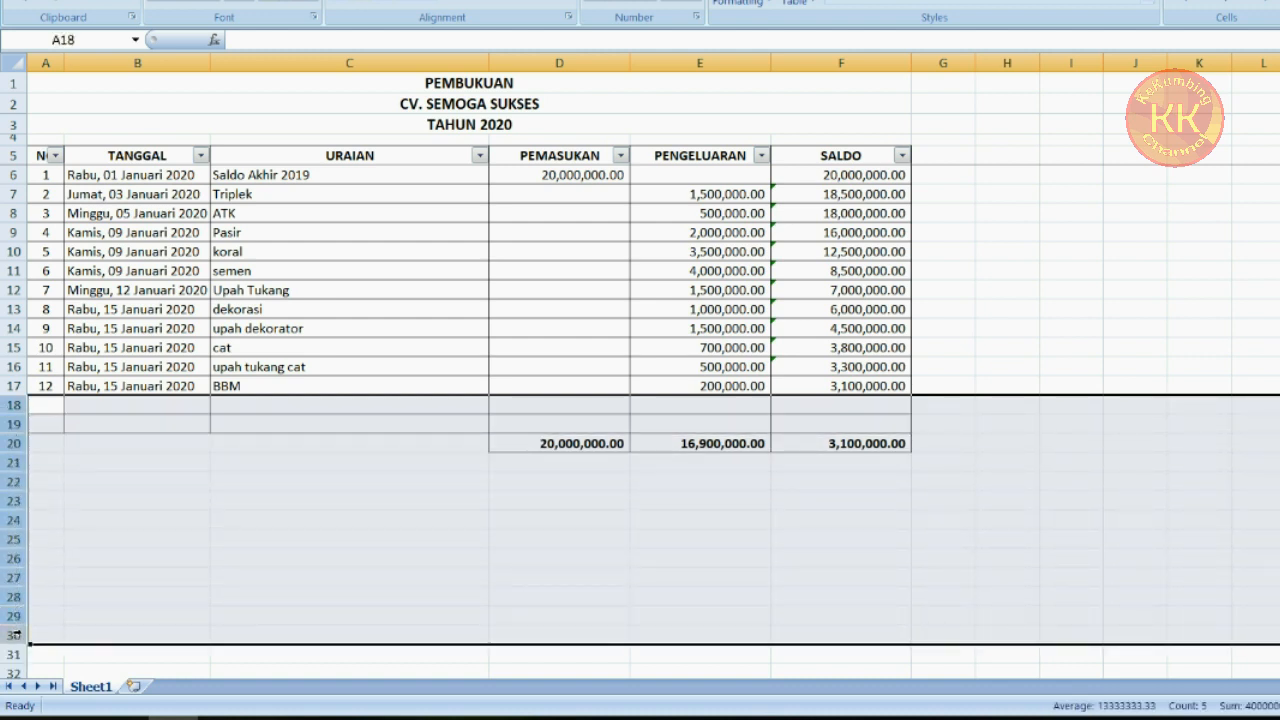
{"action": "right_click", "coordinate": [12, 524]}
{"action": "left_click", "coordinate": [85, 380]}
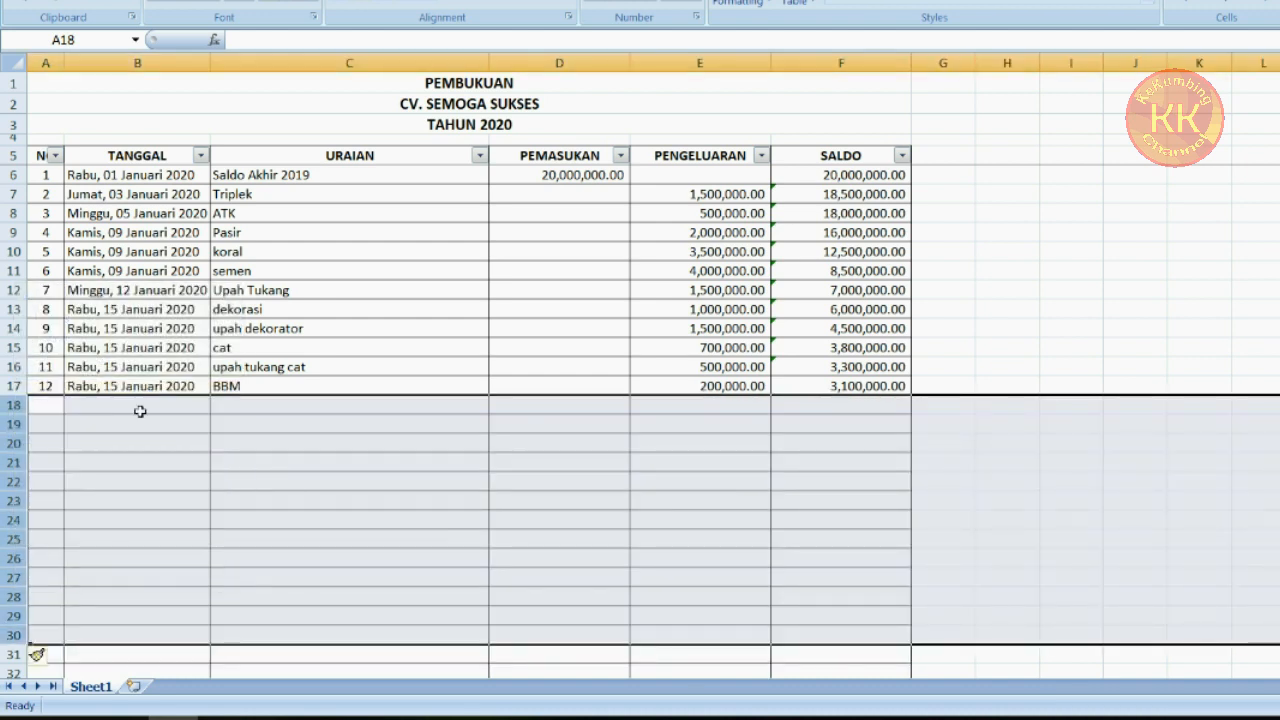
{"action": "left_click", "coordinate": [307, 462]}
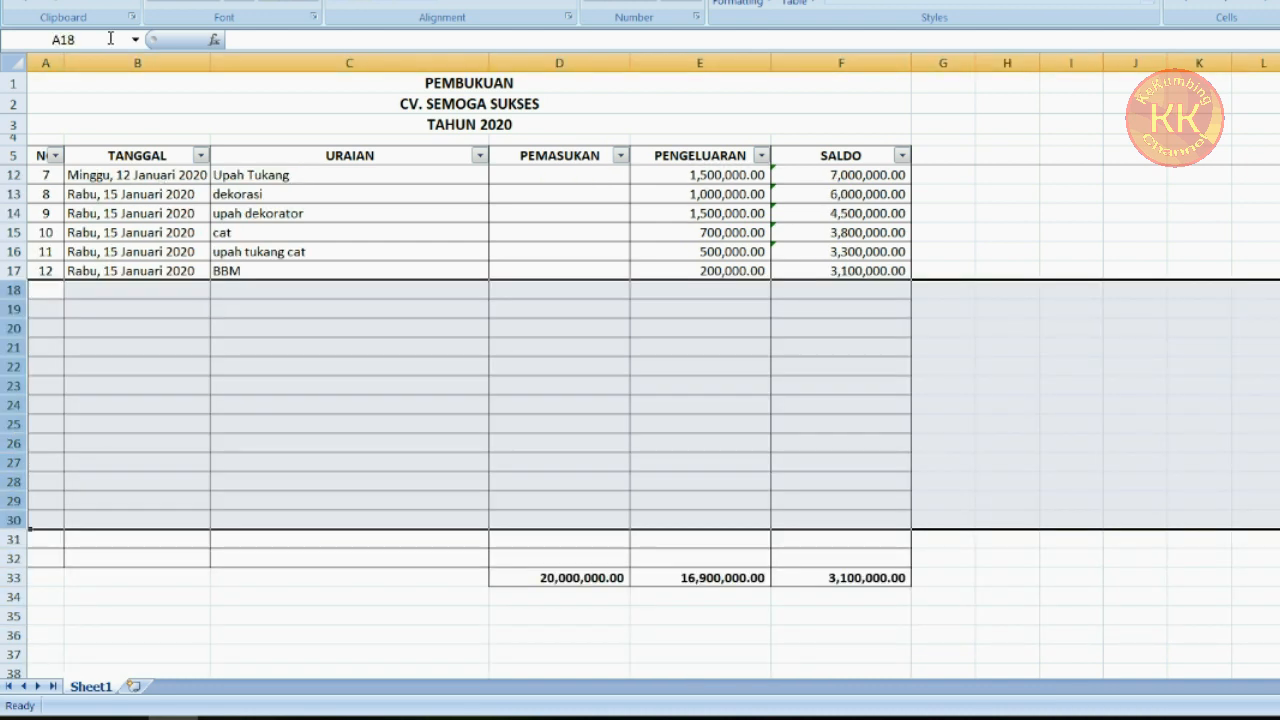
{"action": "key", "text": "ctrl+z"}
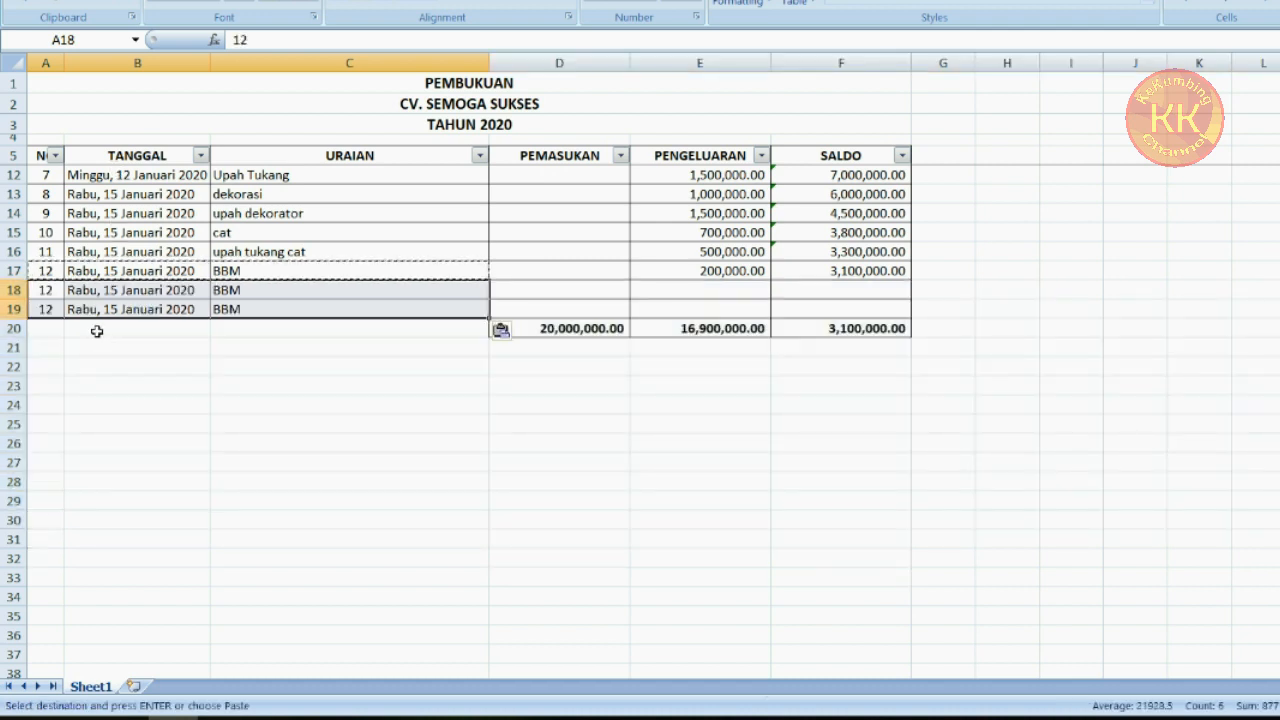
{"action": "key", "text": "Escape"}
Extend the entry numbers in column A with 13 and 14 in rows 18 and 19
{"action": "left_click", "coordinate": [131, 336]}
{"action": "left_click_drag", "start_coordinate": [45, 252], "coordinate": [70, 330]}
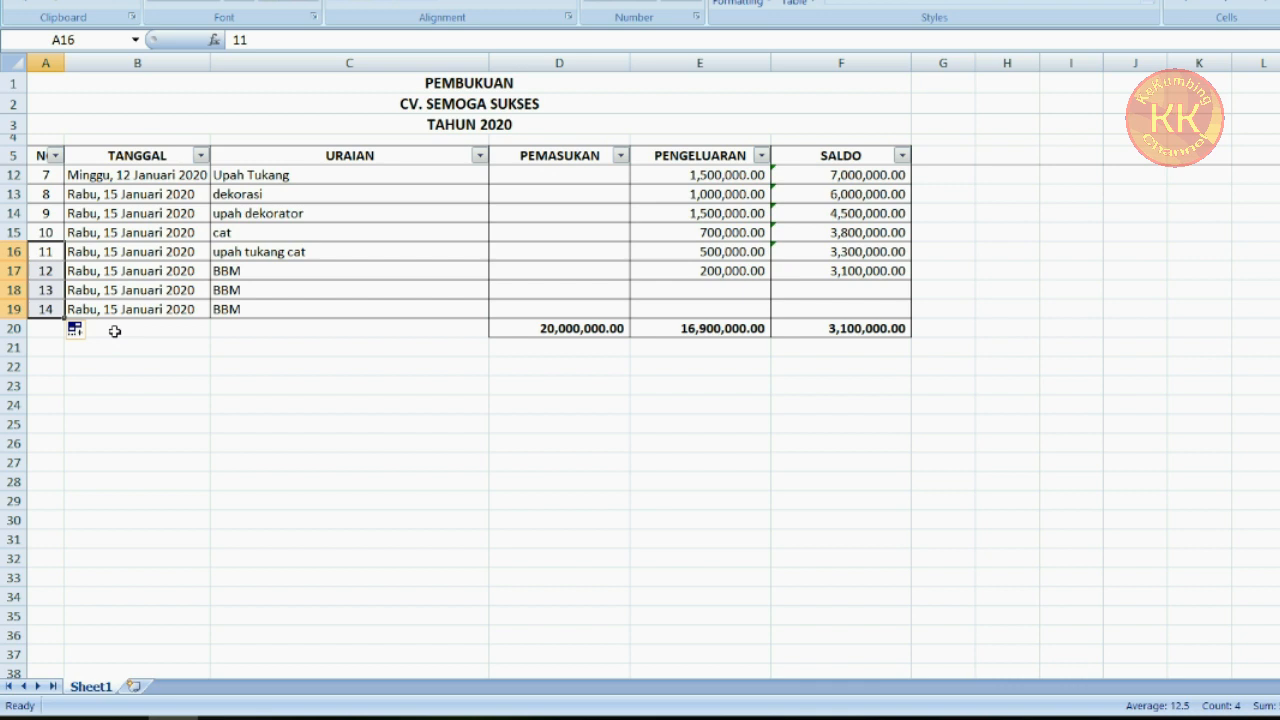
{"action": "left_click", "coordinate": [115, 331]}
{"action": "scroll", "coordinate": [33, 338], "scroll_direction": "up", "scroll_amount": 2}
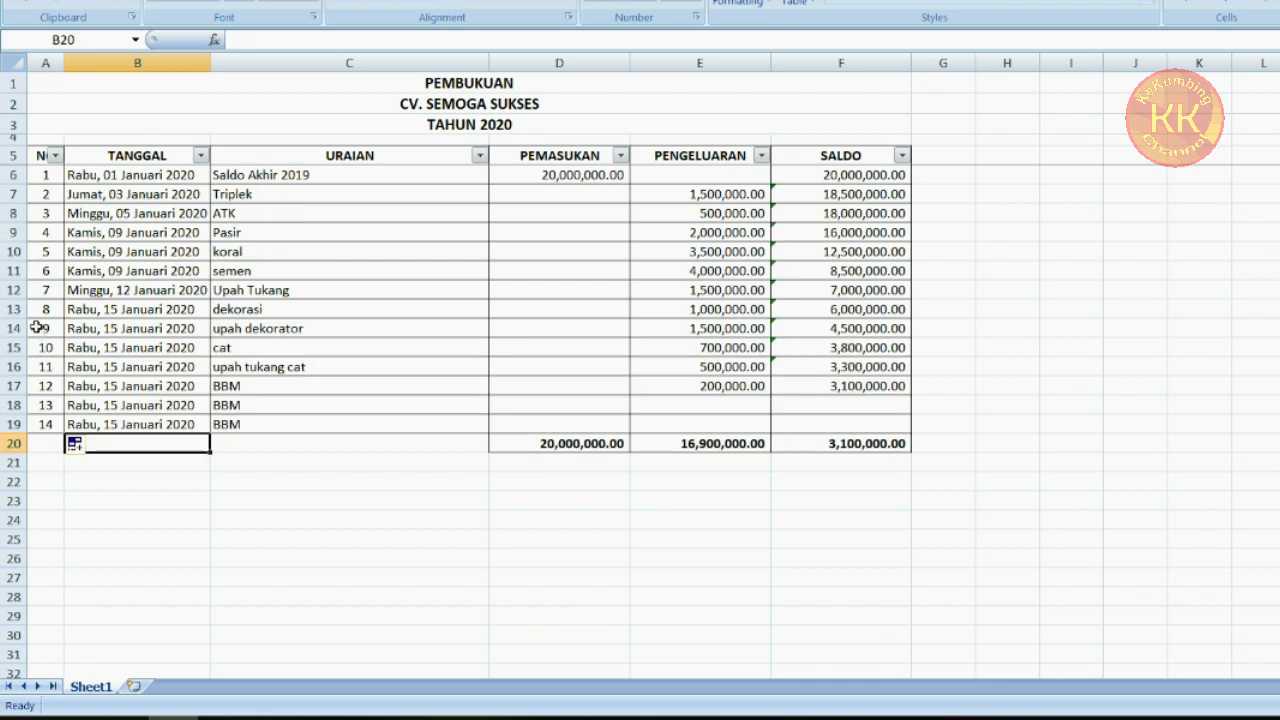
Insert blank rows 20 to 30 above the totals row
{"action": "left_click_drag", "start_coordinate": [14, 443], "coordinate": [14, 640]}
{"action": "right_click", "coordinate": [16, 563]}
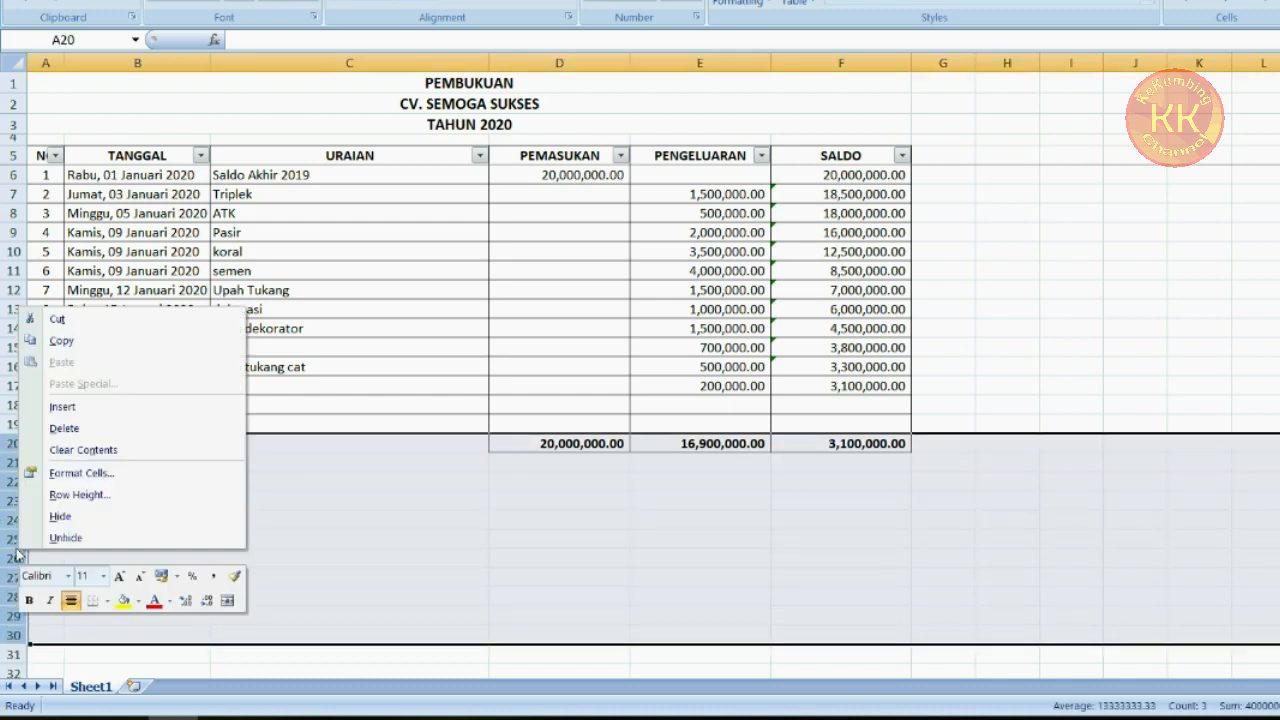
{"action": "left_click", "coordinate": [75, 407]}
{"action": "scroll", "coordinate": [465, 299], "scroll_direction": "down", "scroll_amount": 1}
{"action": "scroll", "coordinate": [465, 299], "scroll_direction": "down", "scroll_amount": 1}
{"action": "left_click", "coordinate": [400, 329]}
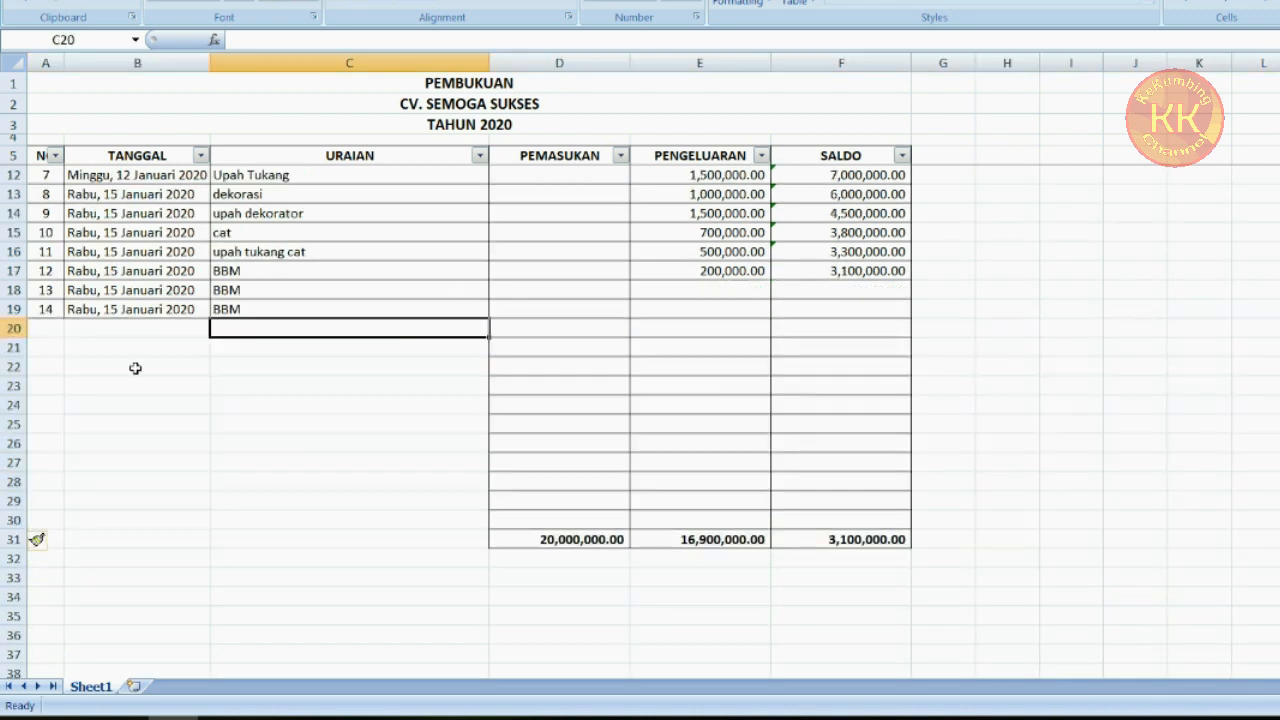
Undo the recent row insertion and the entries added in rows 18 and 19
{"action": "left_click_drag", "start_coordinate": [52, 326], "coordinate": [402, 512]}
{"action": "left_click", "coordinate": [434, 405]}
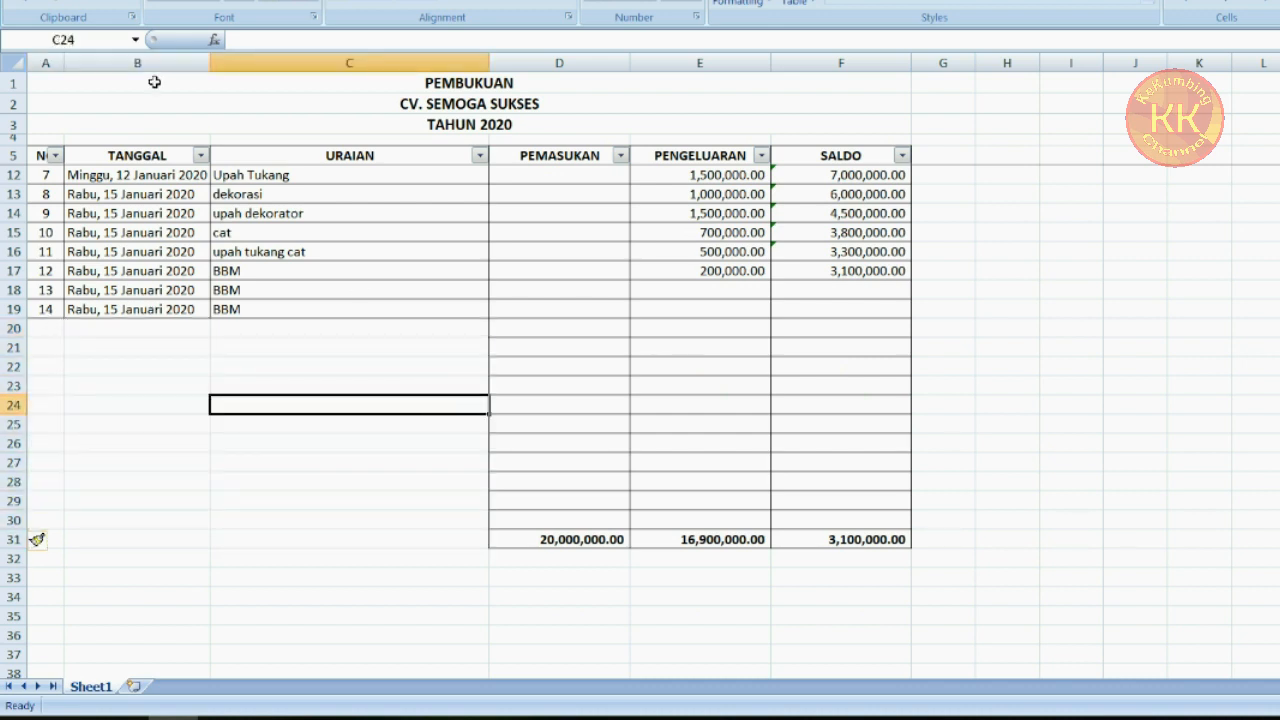
{"action": "key", "text": "ctrl+z"}
{"action": "key", "text": "ctrl+z"}
{"action": "key", "text": "ctrl+z"}
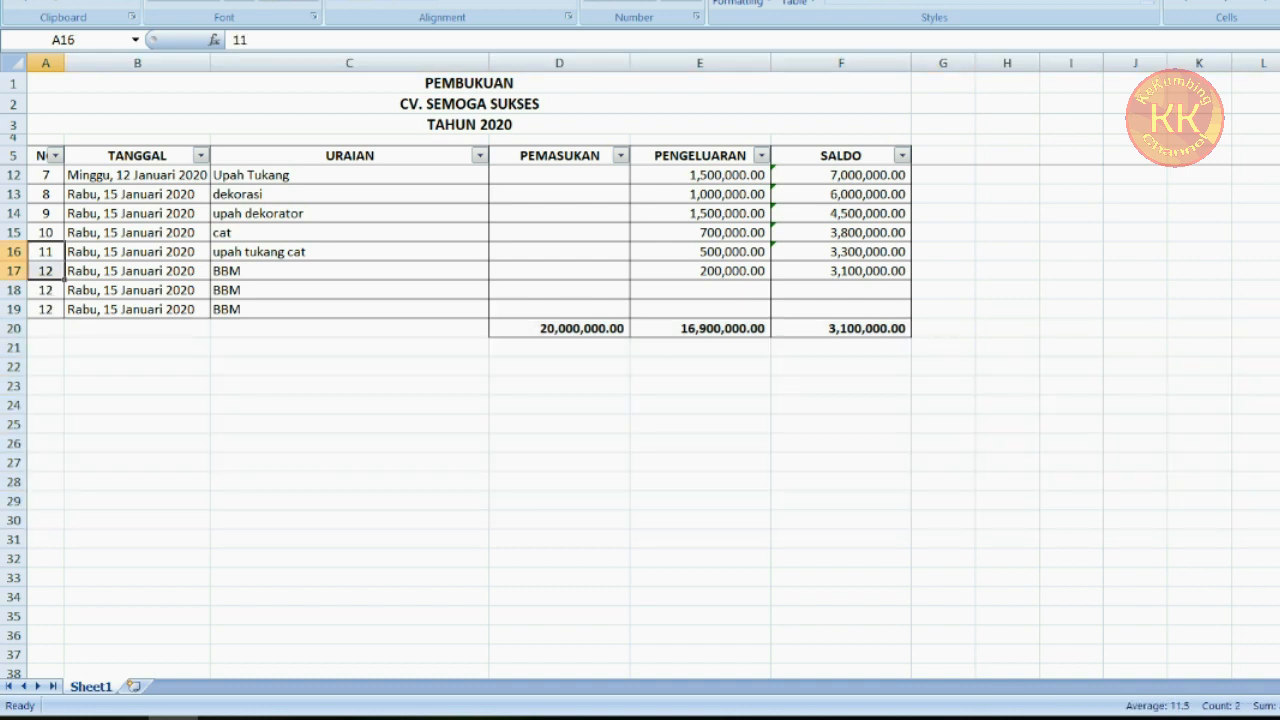
{"action": "key", "text": "Escape"}
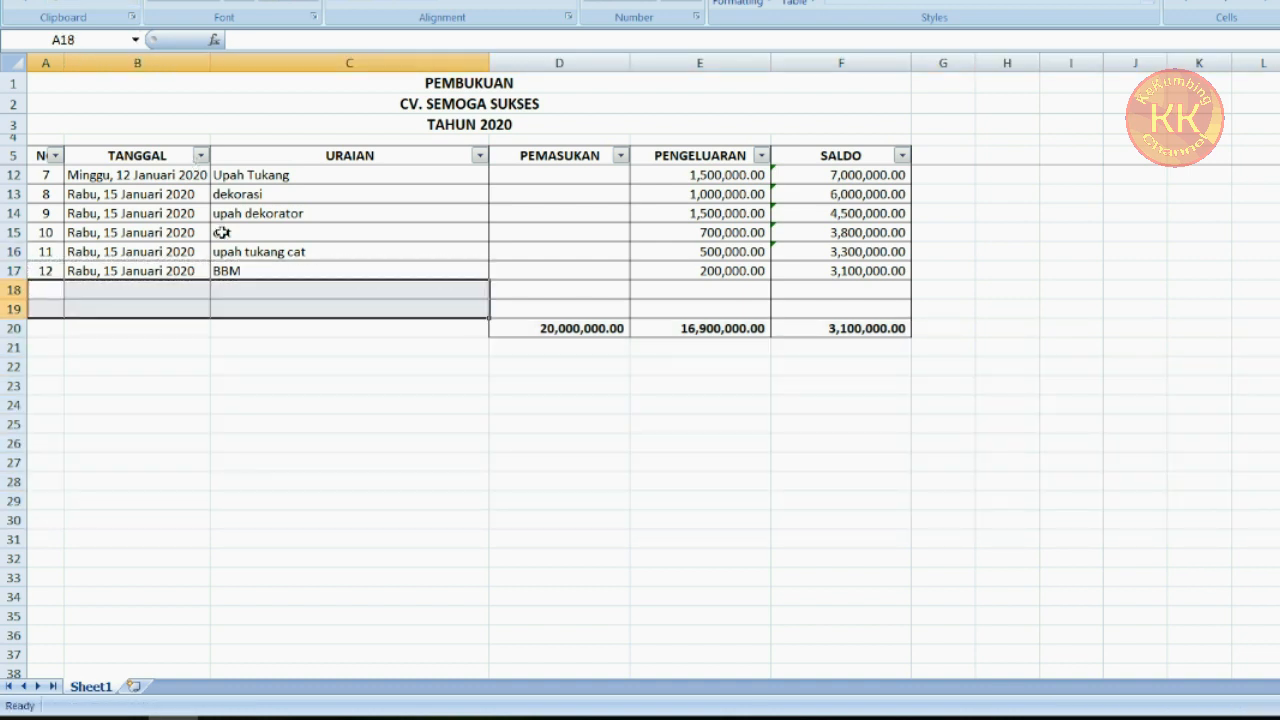
Insert 15 blank rows starting at row 18, above the totals row
{"action": "left_click", "coordinate": [16, 290]}
{"action": "left_click_drag", "start_coordinate": [16, 290], "coordinate": [16, 562]}
{"action": "right_click", "coordinate": [13, 396]}
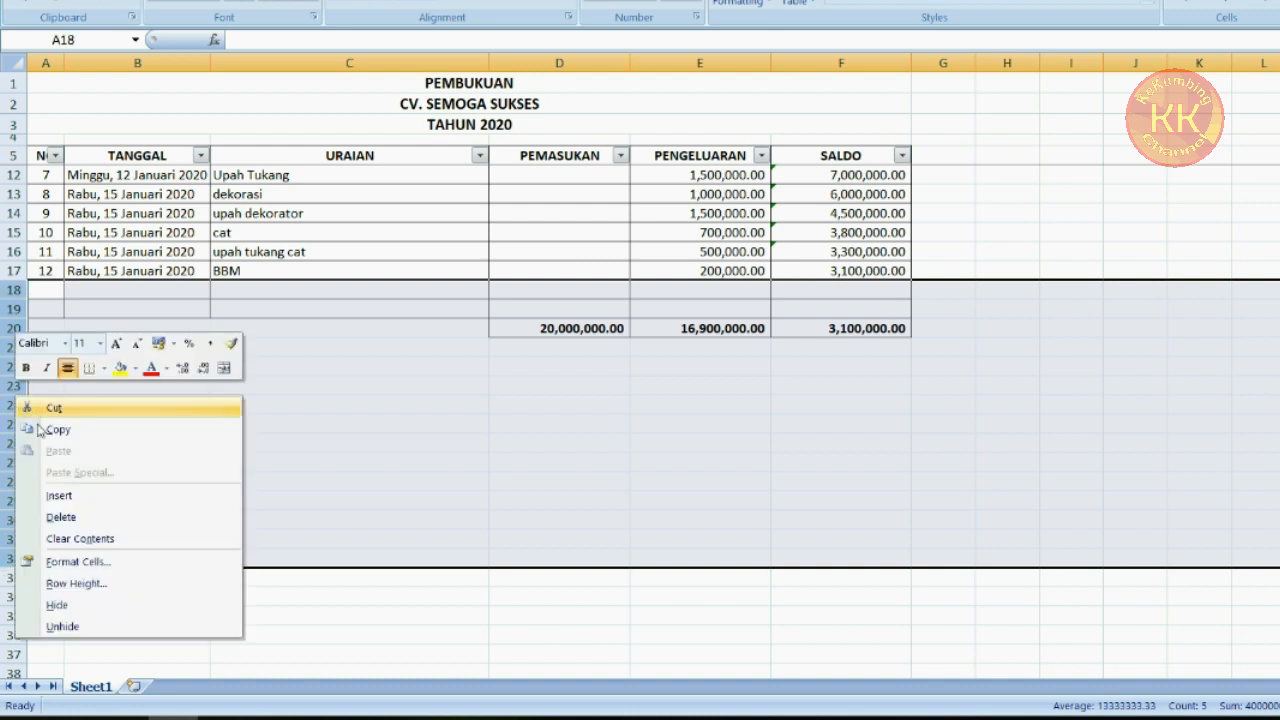
{"action": "left_click", "coordinate": [62, 492]}
{"action": "left_click", "coordinate": [77, 306]}
{"action": "left_click_drag", "start_coordinate": [56, 288], "coordinate": [372, 440]}
Copy the SALDO running balance formula from F17 down through F34 and check the copied formula in F24
{"action": "left_click", "coordinate": [878, 269]}
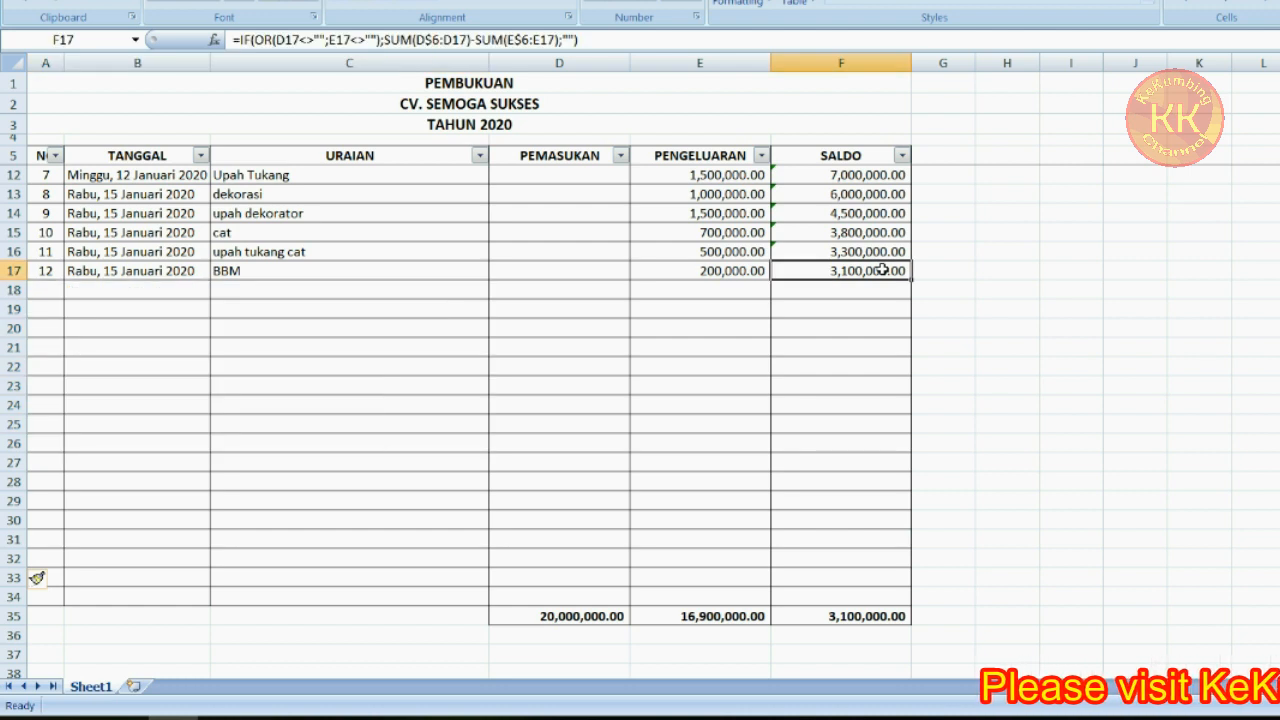
{"action": "left_click_drag", "start_coordinate": [913, 282], "coordinate": [905, 597]}
{"action": "left_click_drag", "start_coordinate": [865, 304], "coordinate": [863, 296]}
{"action": "left_click", "coordinate": [867, 329]}
{"action": "left_click", "coordinate": [844, 409]}
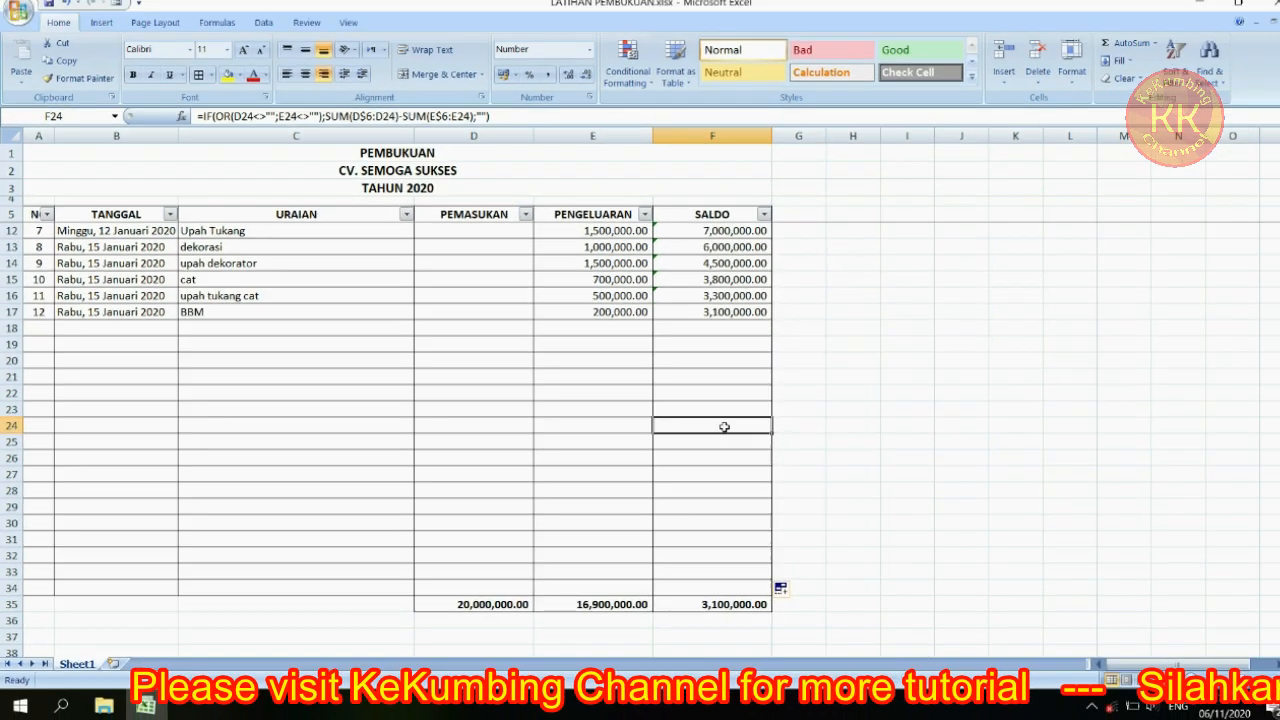
{"action": "scroll", "coordinate": [380, 260], "scroll_direction": "down", "scroll_amount": 1}
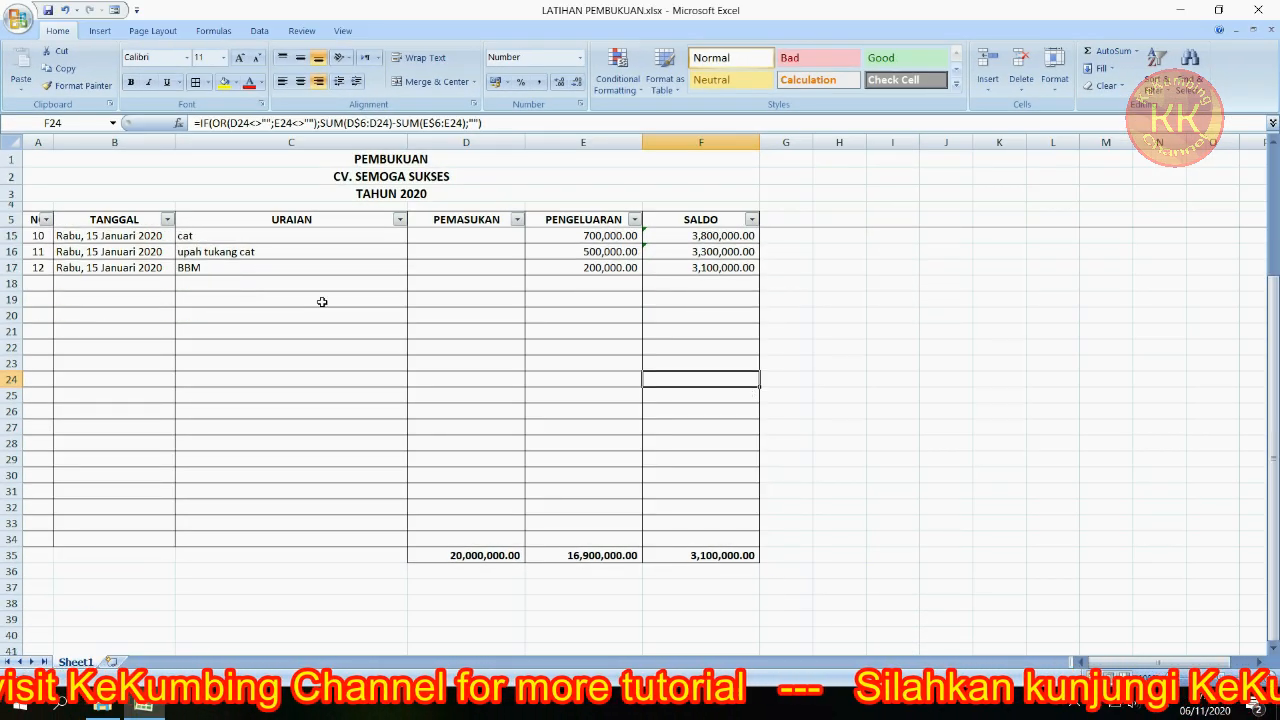